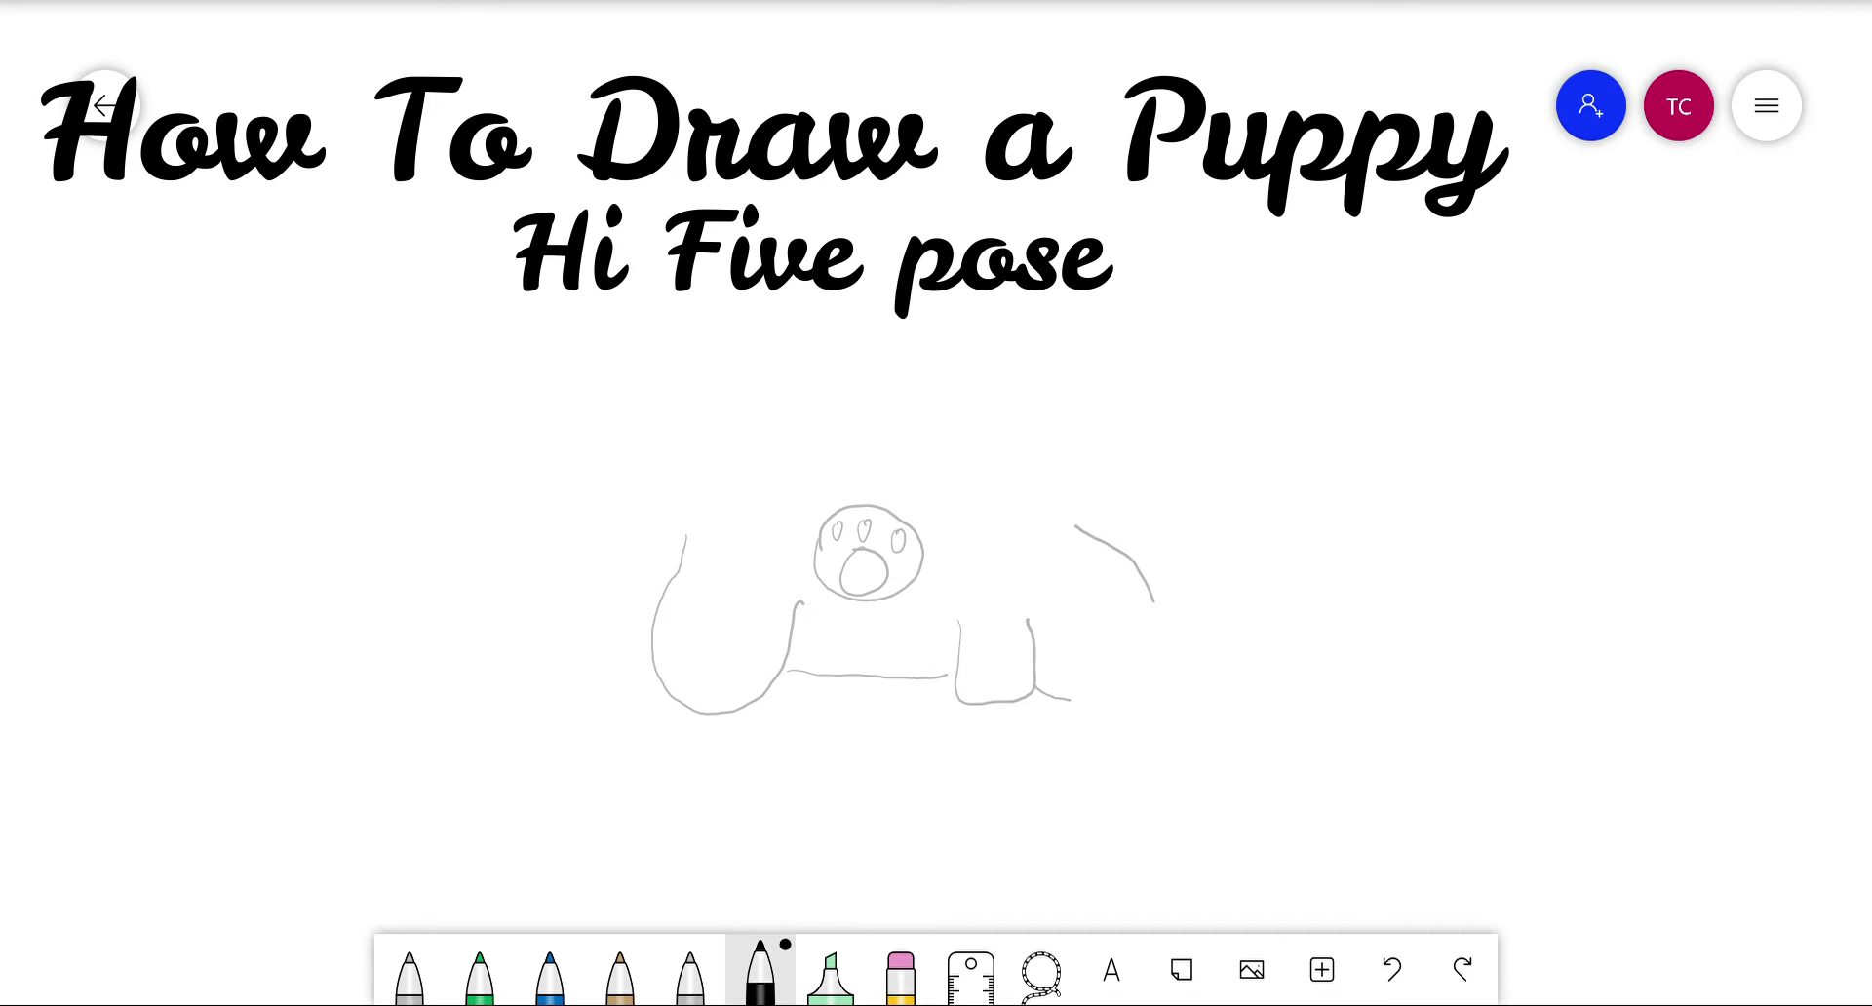
# Step: Complete the rounded outline of the puppy's right hind leg in the gray sketch
pyautogui.moveTo(1064, 699); pyautogui.dragTo(1139, 579)
pyautogui.click(901, 970)
pyautogui.moveTo(1092, 694)
pyautogui.mouseDown()
pyautogui.moveTo(1133, 706)
pyautogui.moveTo(1131, 546)
pyautogui.moveTo(1013, 856)
pyautogui.mouseUp()
pyautogui.click(409, 970)
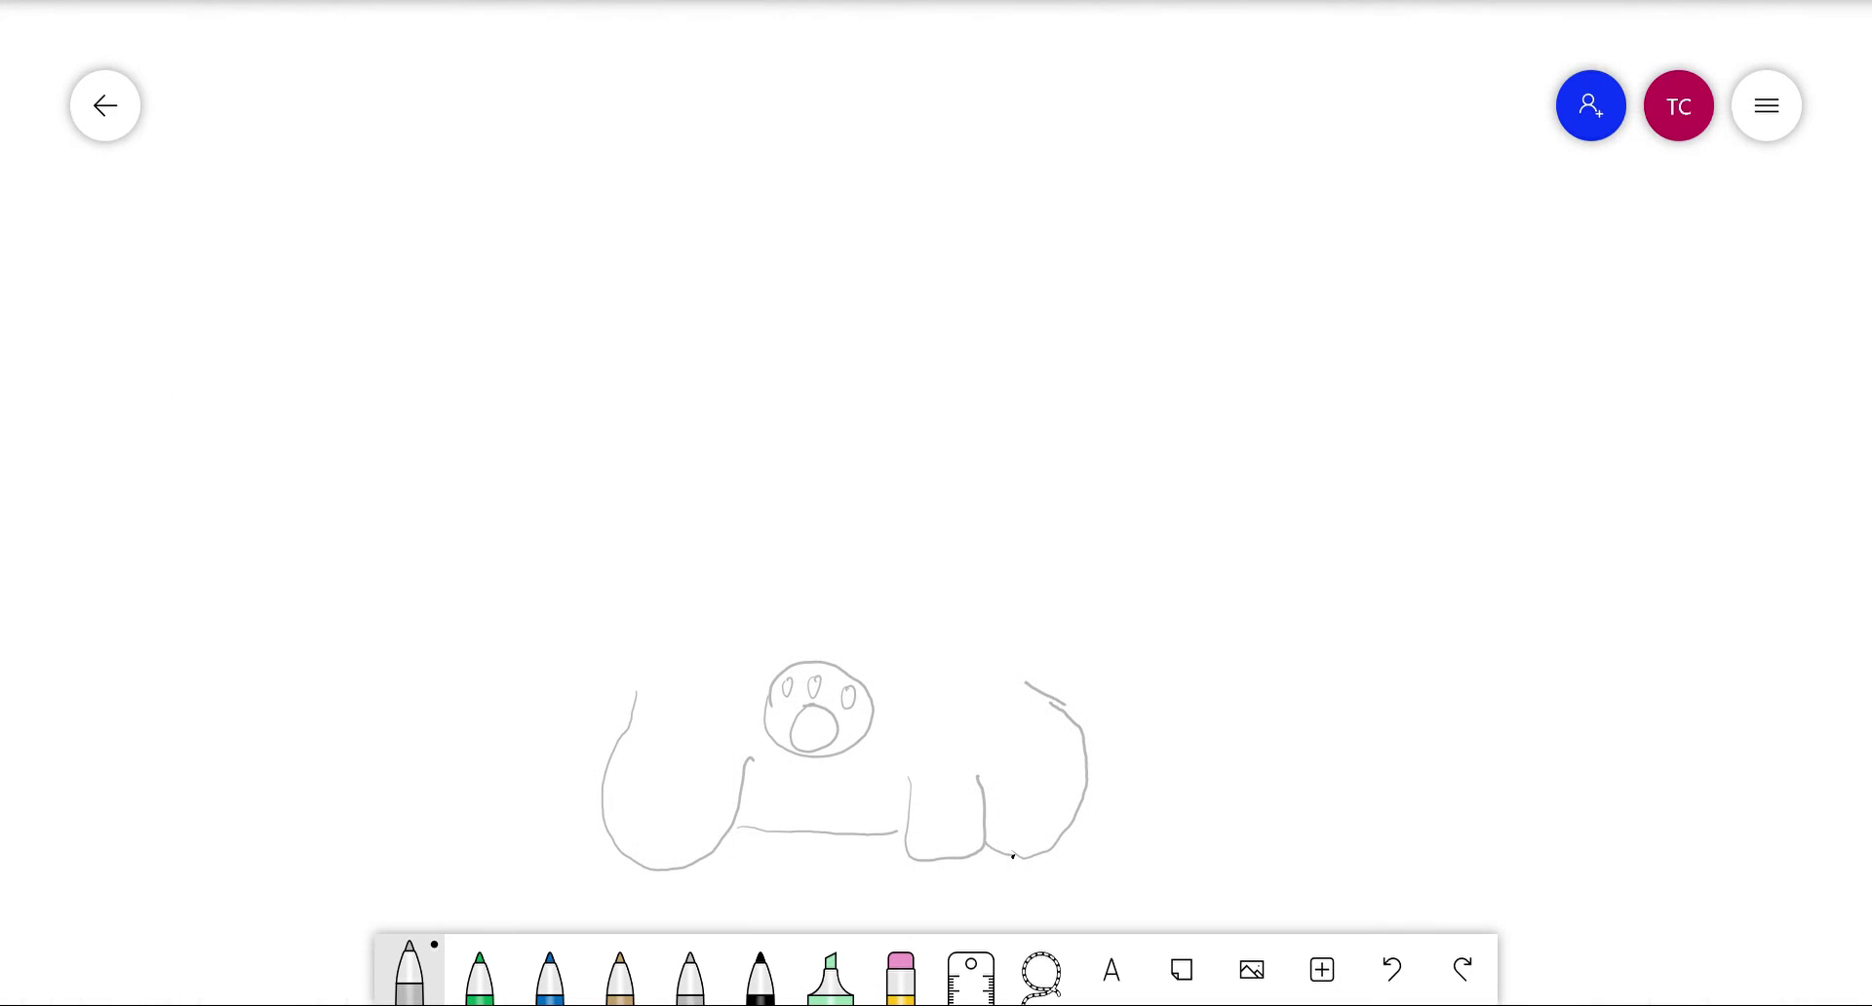
# Step: Sketch two long floppy ears and the arched top of the puppy's head in gray
pyautogui.moveTo(571, 492); pyautogui.dragTo(693, 471)
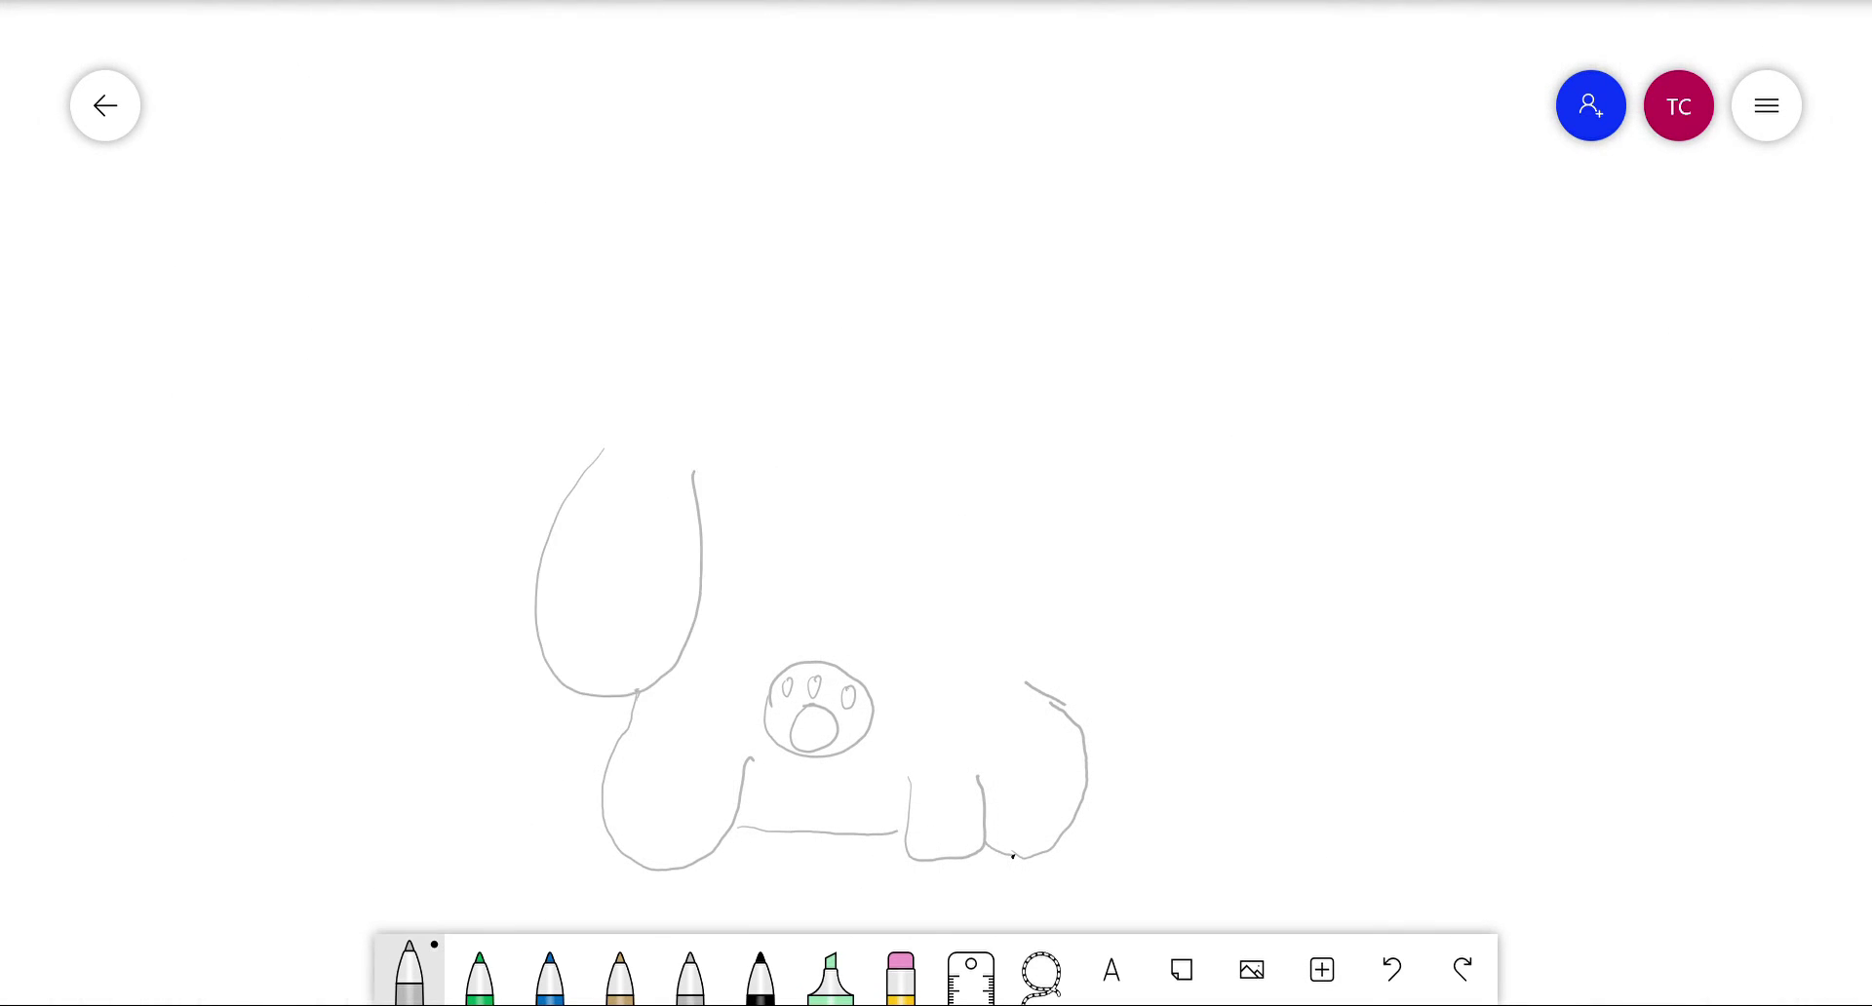
pyautogui.moveTo(937, 472); pyautogui.dragTo(1027, 413)
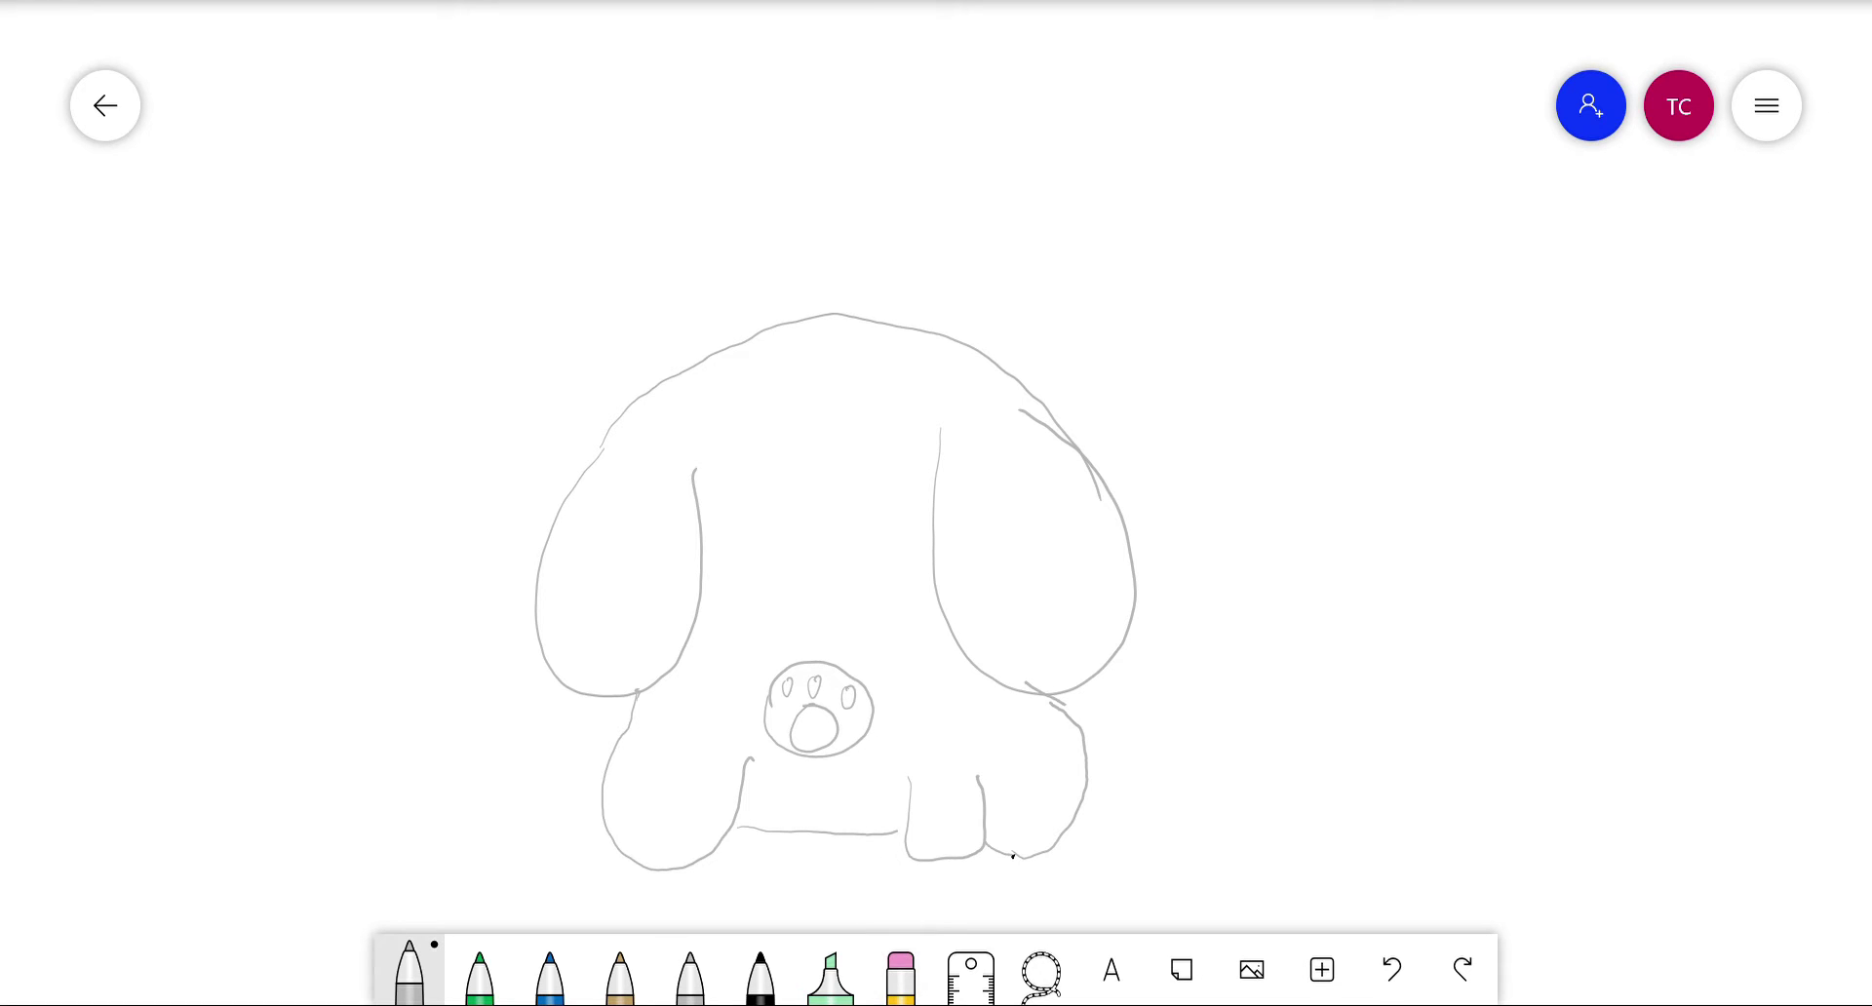
# Step: Replace the raised paw with a larger padded one, and sketch the puppy's facial features, face patch and foot soles in gray
pyautogui.click(901, 970)
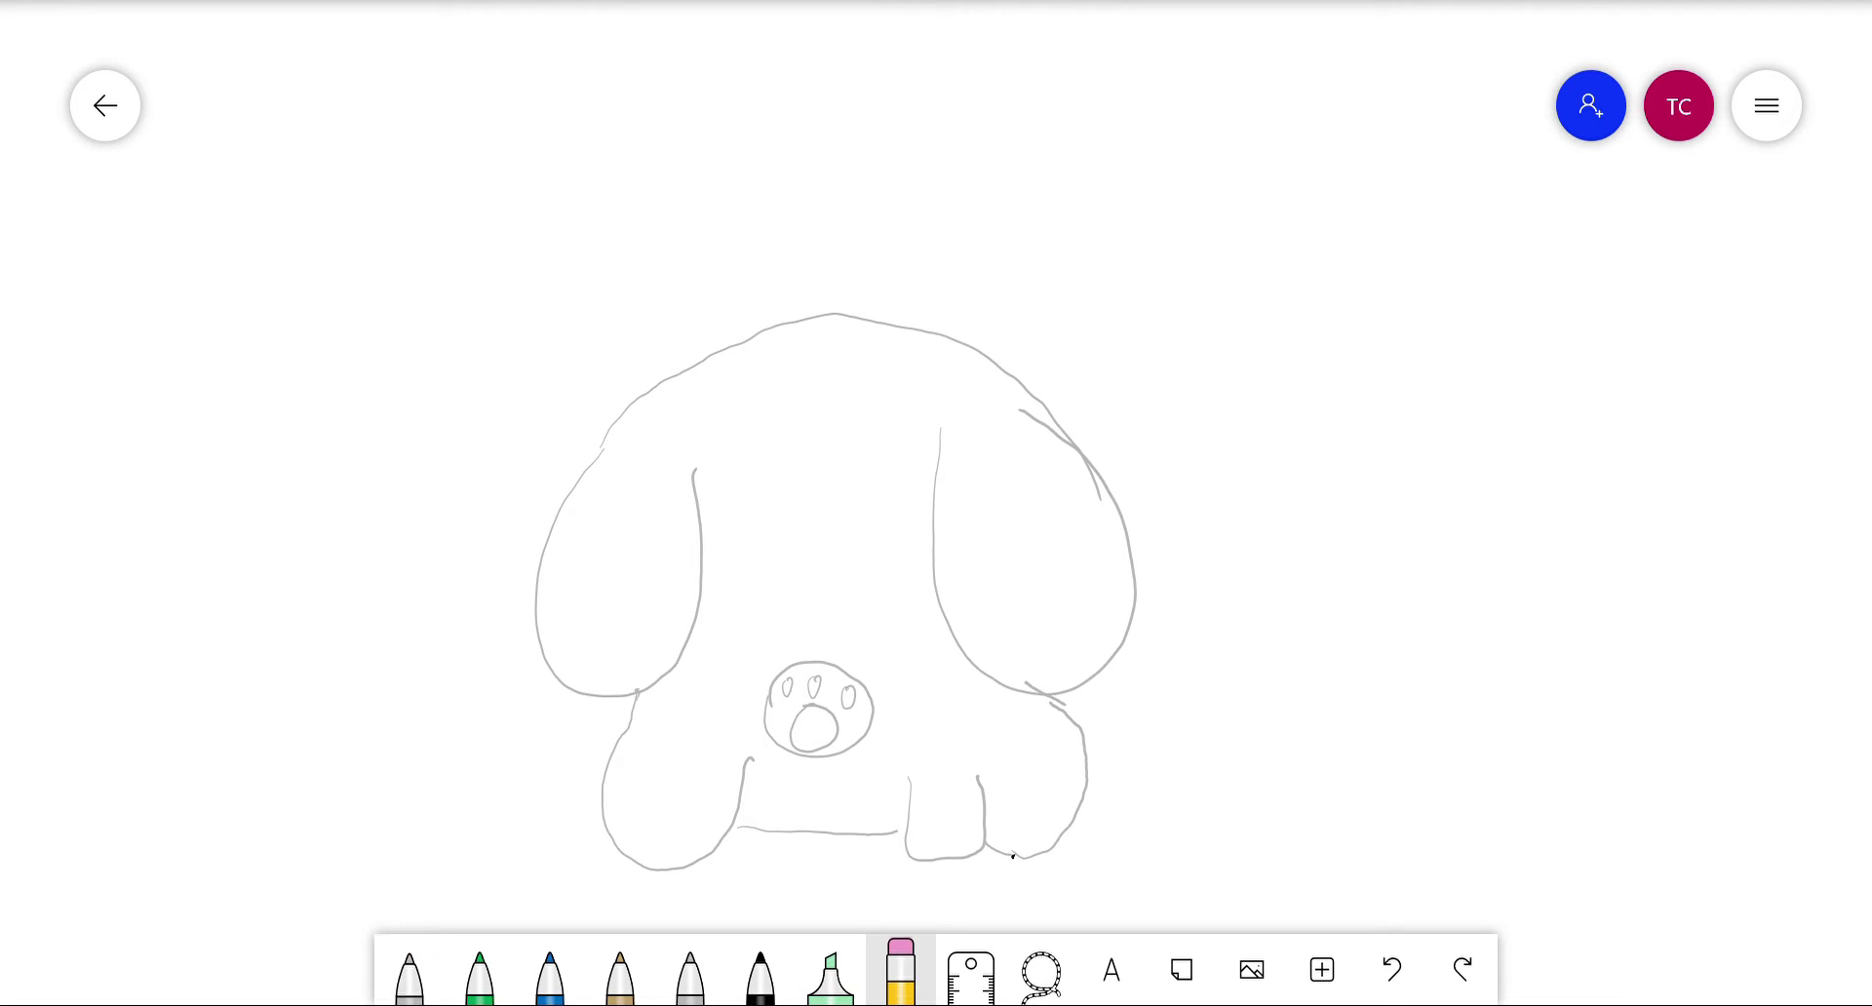
pyautogui.moveTo(844, 698); pyautogui.dragTo(806, 717)
pyautogui.click(410, 970)
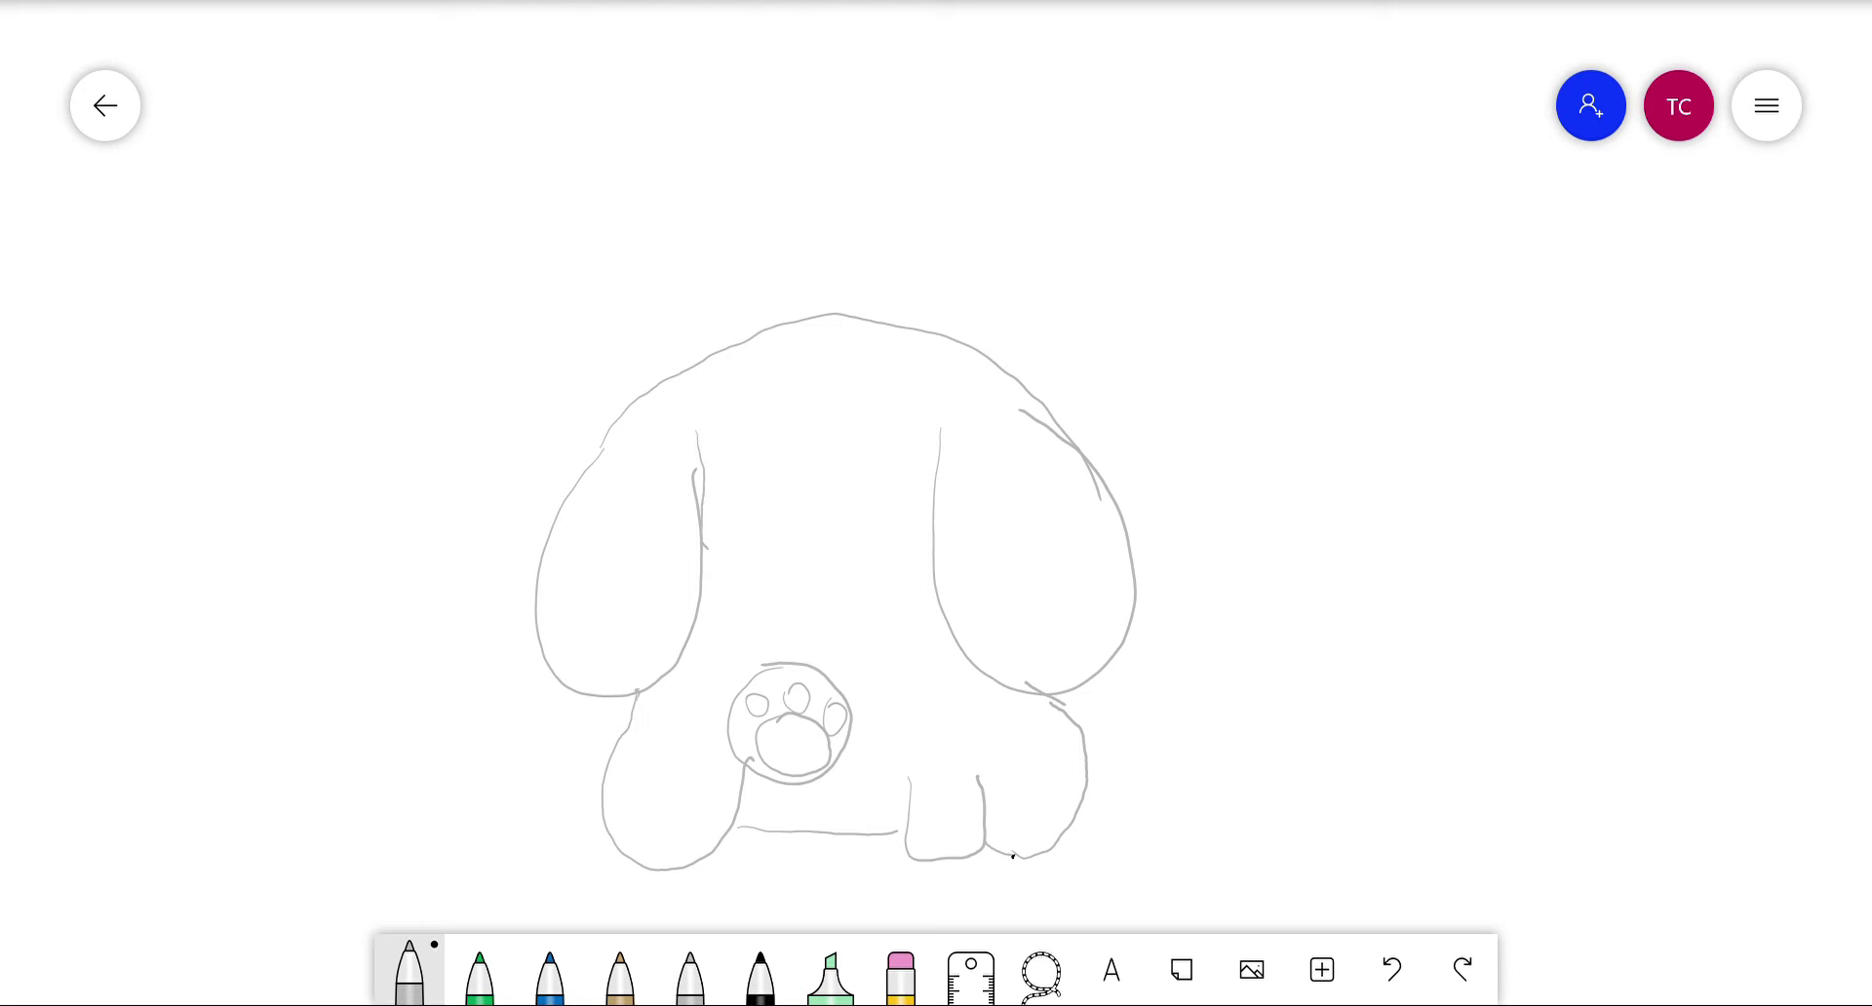
pyautogui.moveTo(703, 582); pyautogui.dragTo(834, 374)
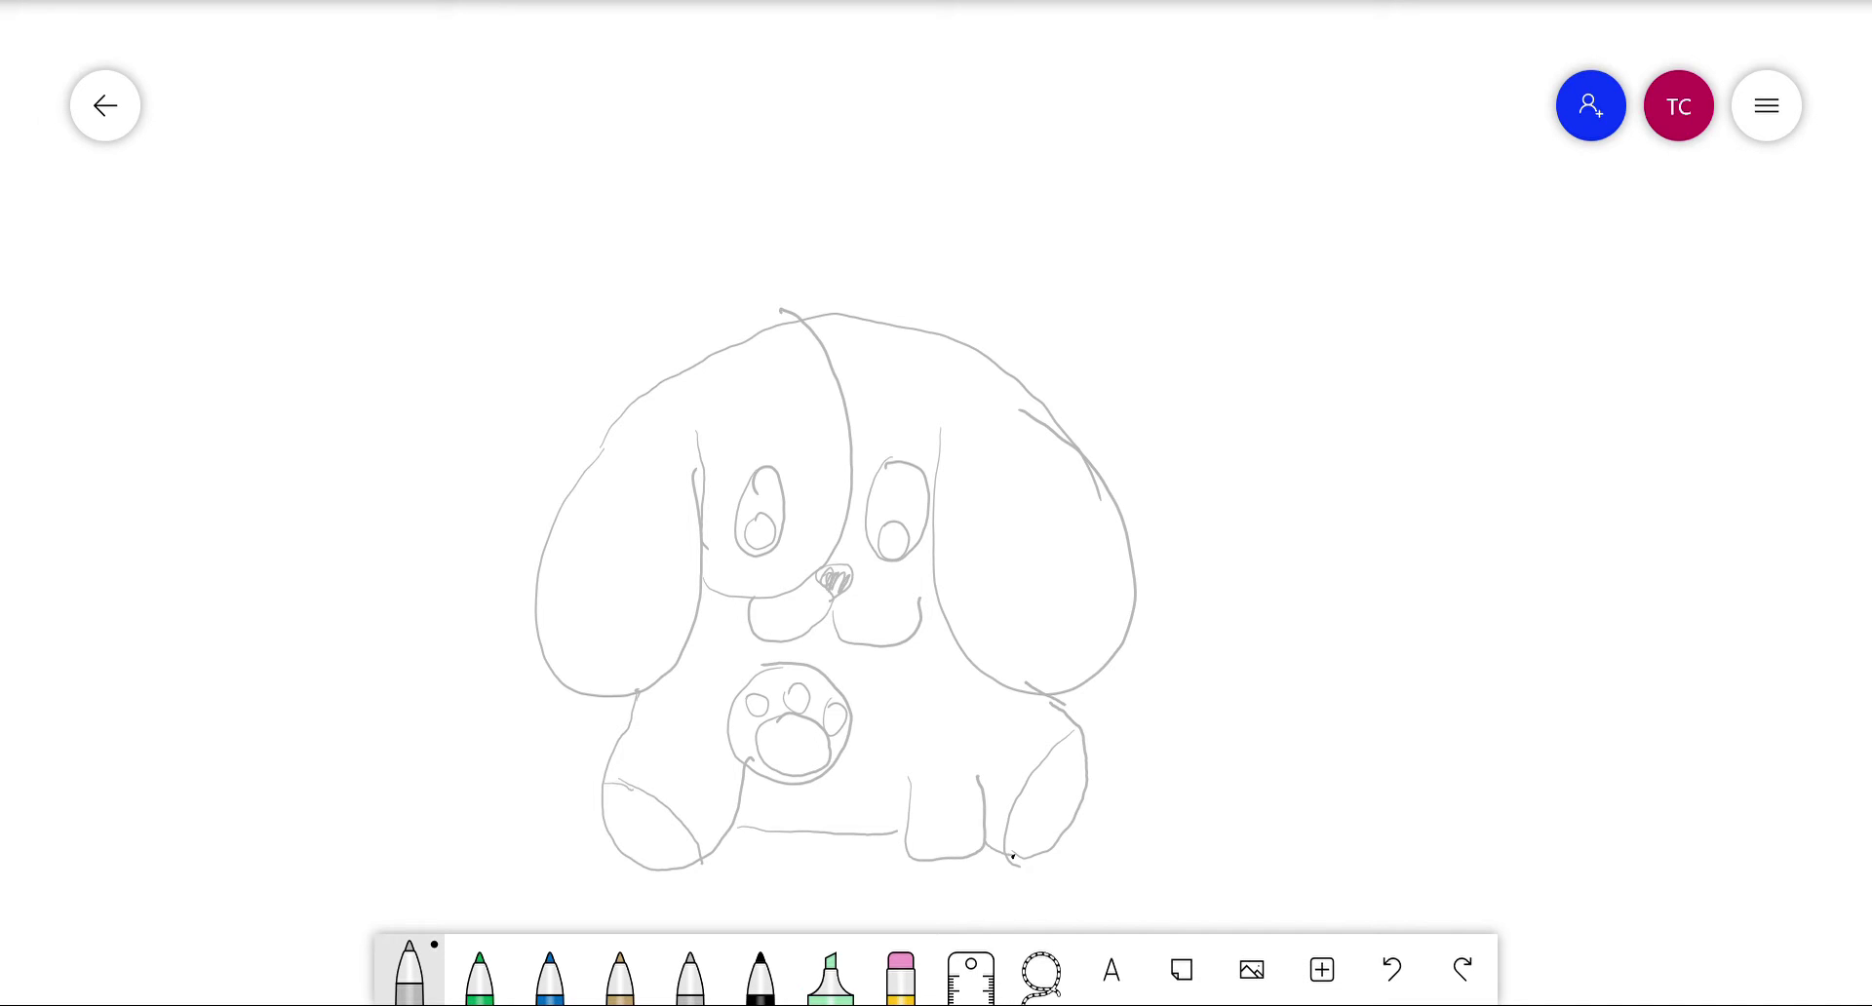
# Step: Ink the puppy's standing front leg and the right hind leg with its sole in thick black
pyautogui.click(760, 972)
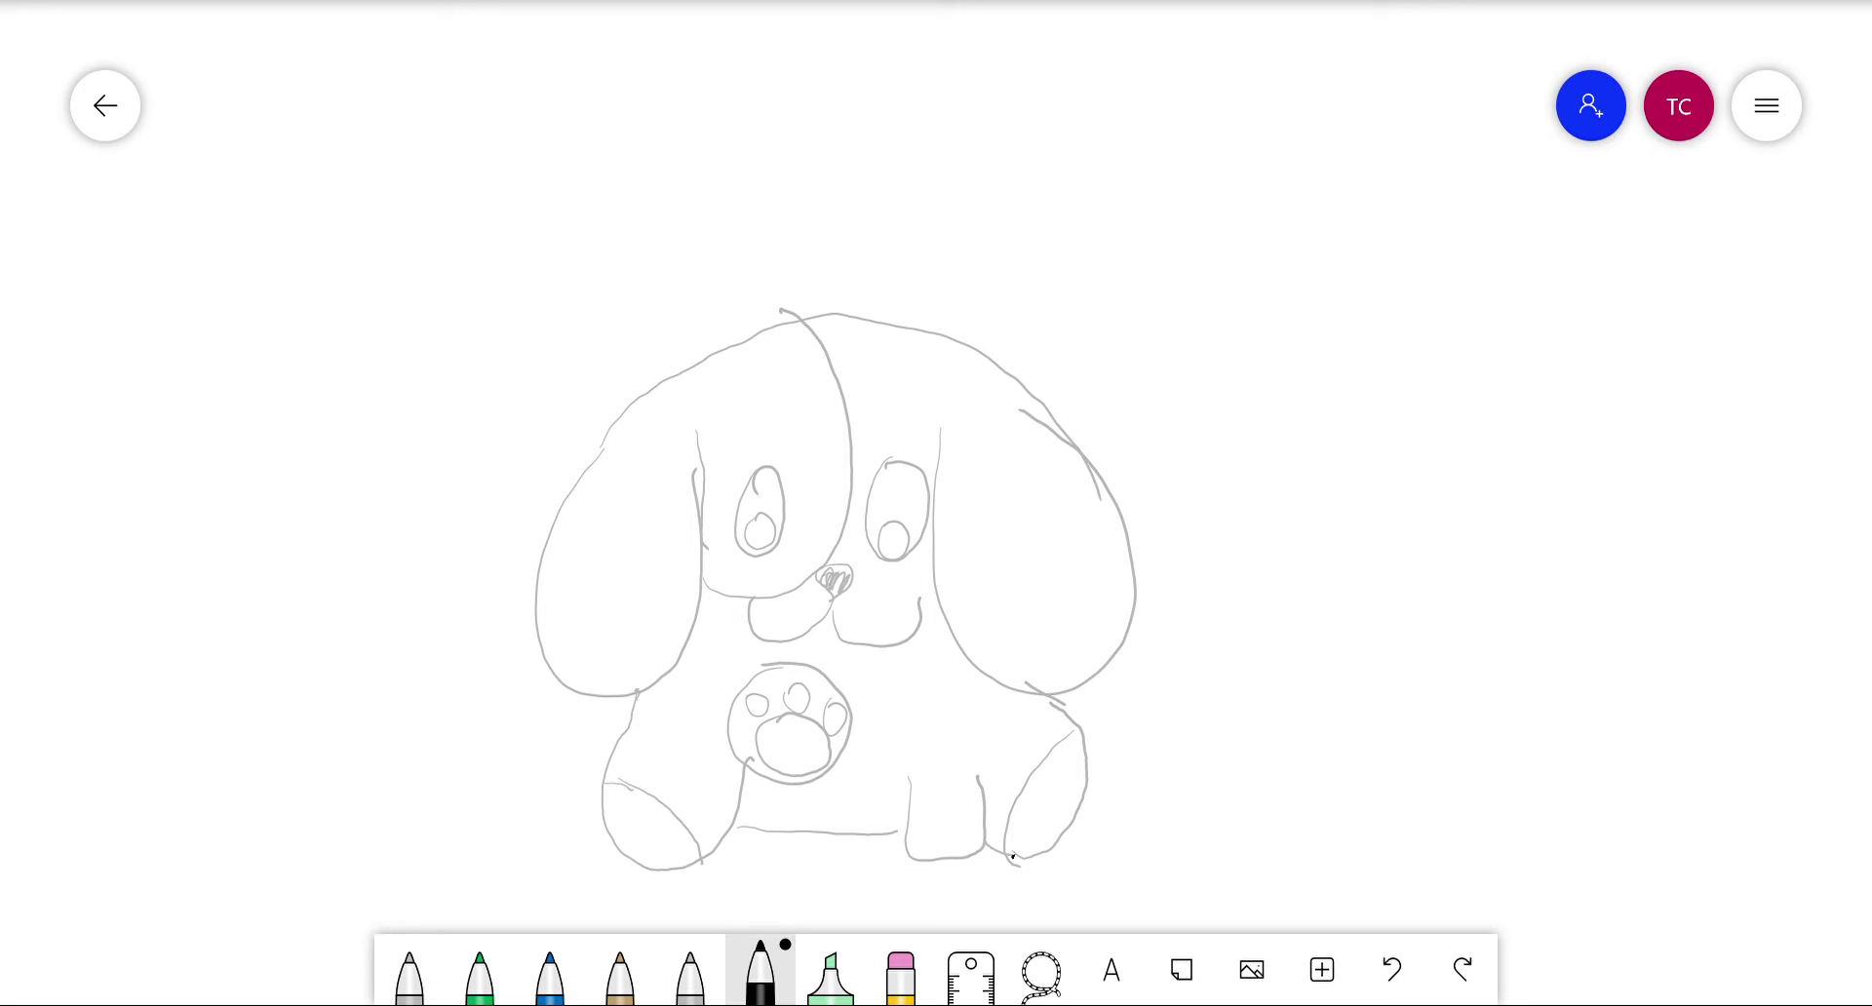
pyautogui.scroll(5, 1073, 585)
pyautogui.scroll(-1, 1073, 585)
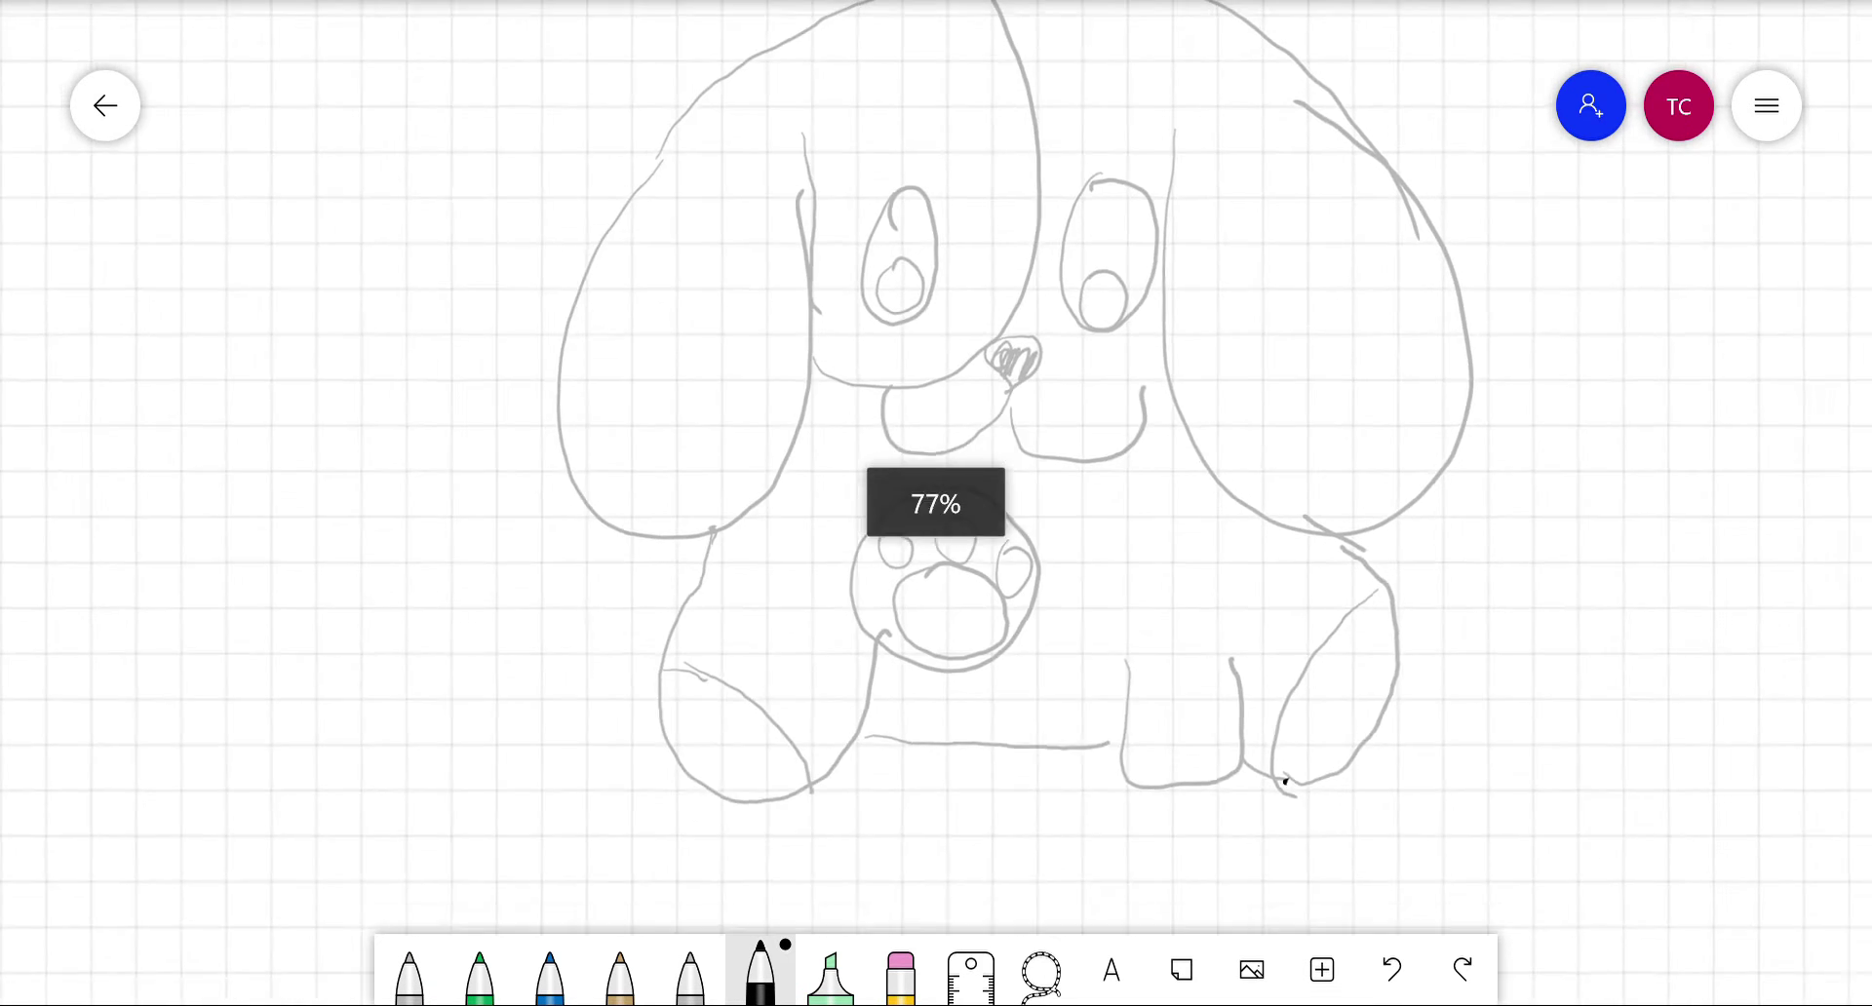
pyautogui.scroll(5, 1083, 734)
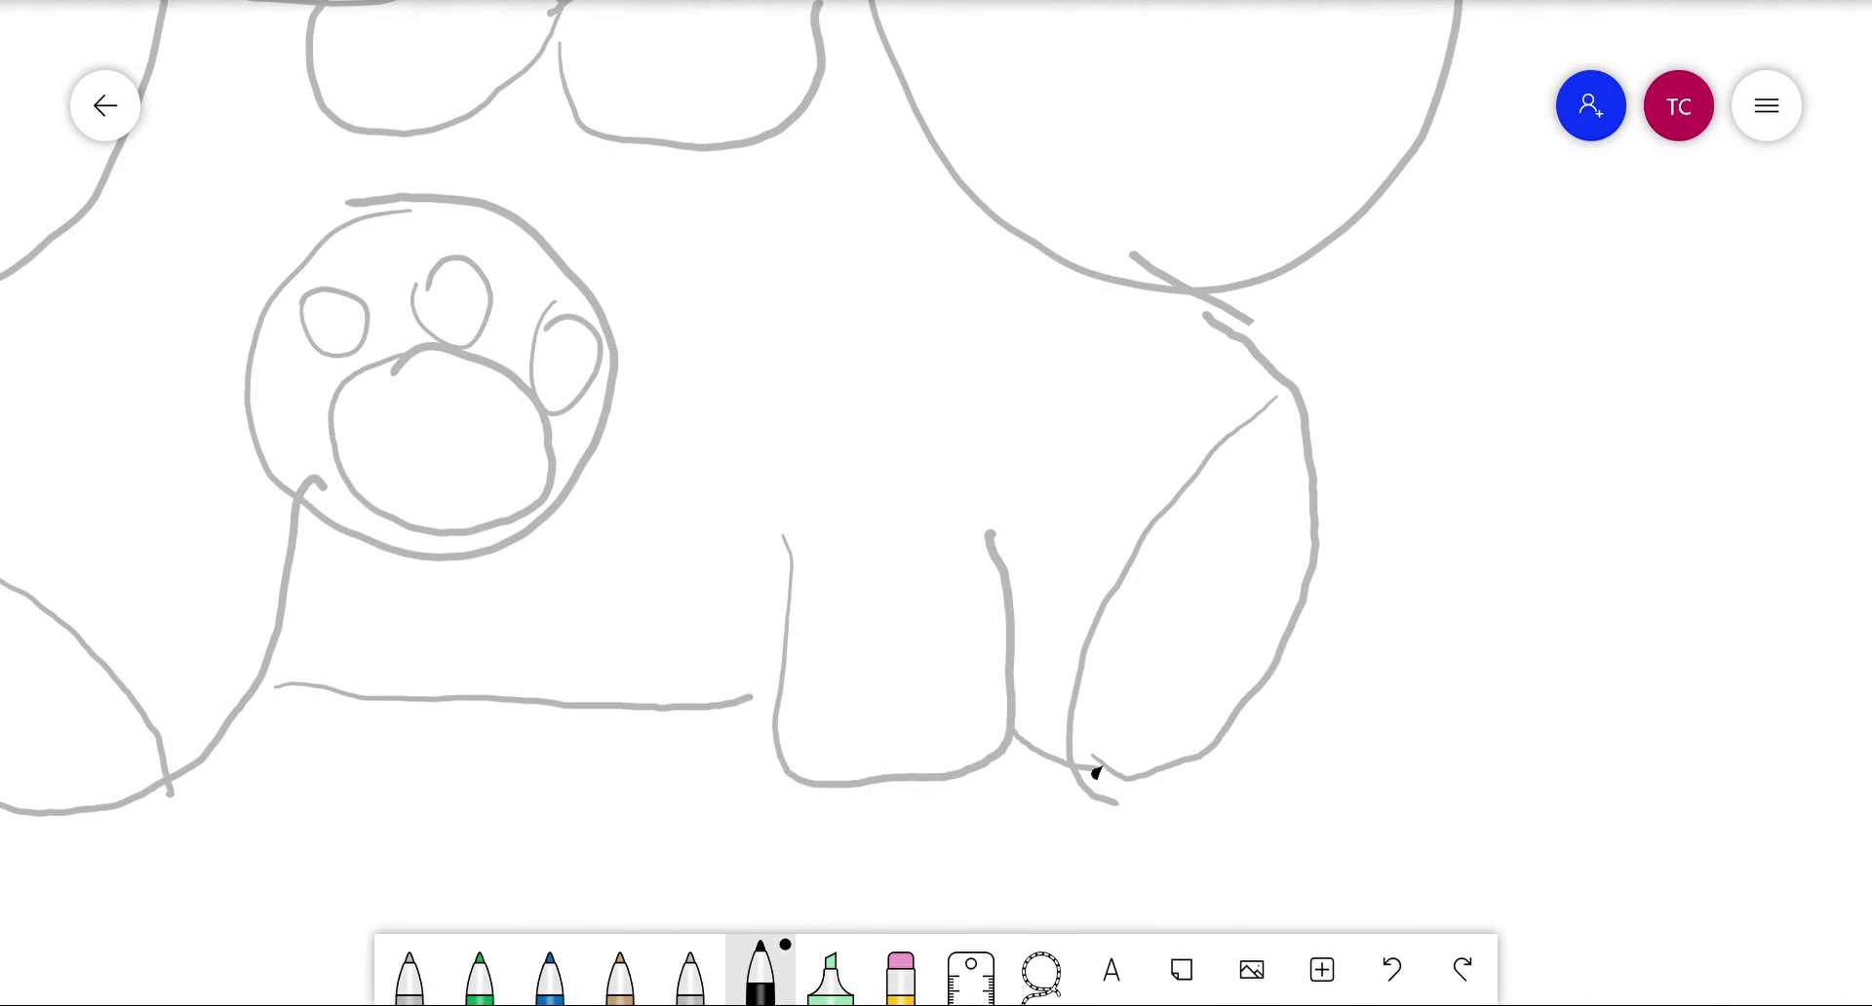
pyautogui.moveTo(795, 569)
pyautogui.mouseDown()
pyautogui.moveTo(780, 743)
pyautogui.moveTo(892, 783)
pyautogui.moveTo(1003, 766)
pyautogui.moveTo(1006, 535)
pyautogui.mouseUp()
pyautogui.moveTo(1021, 733)
pyautogui.mouseDown()
pyautogui.moveTo(1078, 754)
pyautogui.moveTo(1173, 507)
pyautogui.moveTo(1289, 397)
pyautogui.mouseUp()
pyautogui.moveTo(1136, 773)
pyautogui.mouseDown()
pyautogui.moveTo(1320, 590)
pyautogui.moveTo(1268, 375)
pyautogui.moveTo(1182, 301)
pyautogui.mouseUp()
# Step: Ink the belly line and the left hind leg with its sole in black
pyautogui.hscroll(-2, 936, 504)
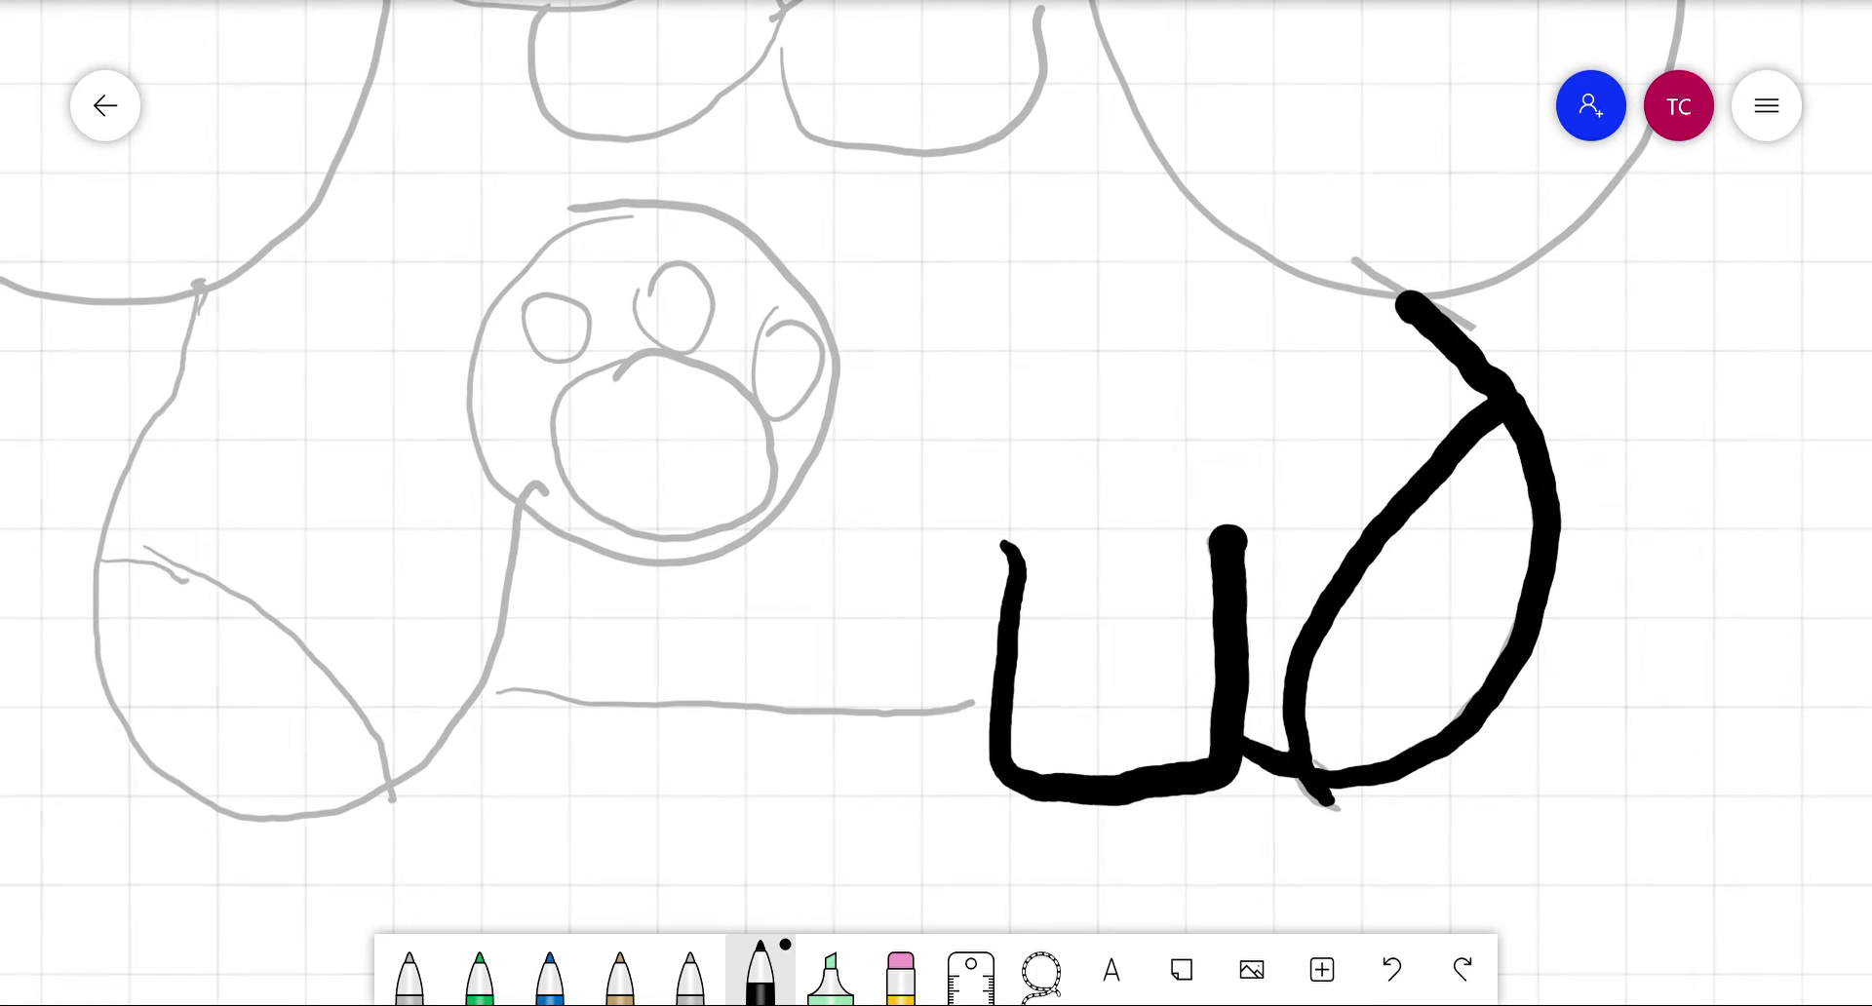
pyautogui.moveTo(485, 698)
pyautogui.mouseDown()
pyautogui.moveTo(753, 709)
pyautogui.moveTo(995, 685)
pyautogui.mouseUp()
pyautogui.moveTo(525, 515)
pyautogui.mouseDown()
pyautogui.moveTo(508, 603)
pyautogui.moveTo(252, 800)
pyautogui.moveTo(185, 313)
pyautogui.moveTo(200, 282)
pyautogui.mouseUp()
pyautogui.moveTo(102, 561); pyautogui.dragTo(395, 800)
# Step: Trace the round outline of the raised paw in black
pyautogui.scroll(2, 937, 488)
pyautogui.hscroll(-1, 936, 487)
pyautogui.moveTo(624, 370)
pyautogui.mouseDown()
pyautogui.moveTo(904, 577)
pyautogui.moveTo(605, 385)
pyautogui.mouseUp()
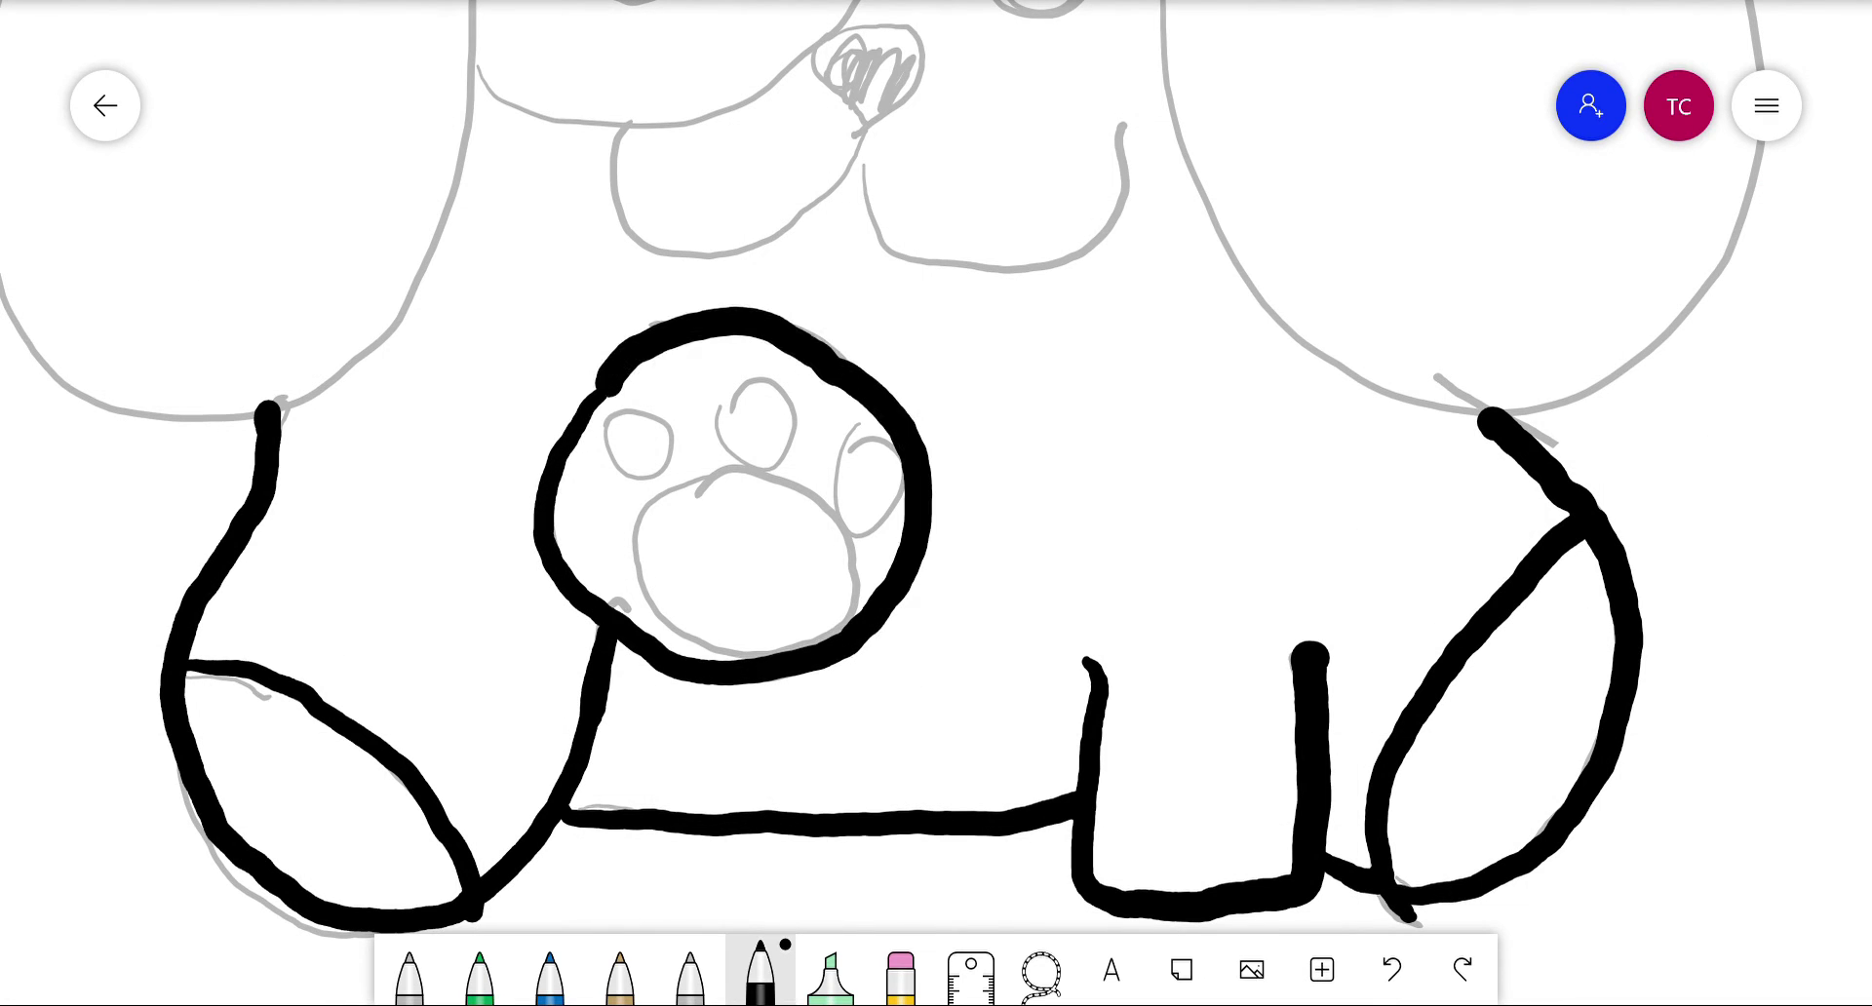
# Step: Erase the gray pads inside the raised paw and redraw one large pad and three toe pads in black
pyautogui.click(901, 970)
pyautogui.moveTo(731, 478)
pyautogui.mouseDown()
pyautogui.moveTo(673, 463)
pyautogui.moveTo(832, 464)
pyautogui.moveTo(770, 624)
pyautogui.moveTo(644, 576)
pyautogui.mouseUp()
pyautogui.click(760, 970)
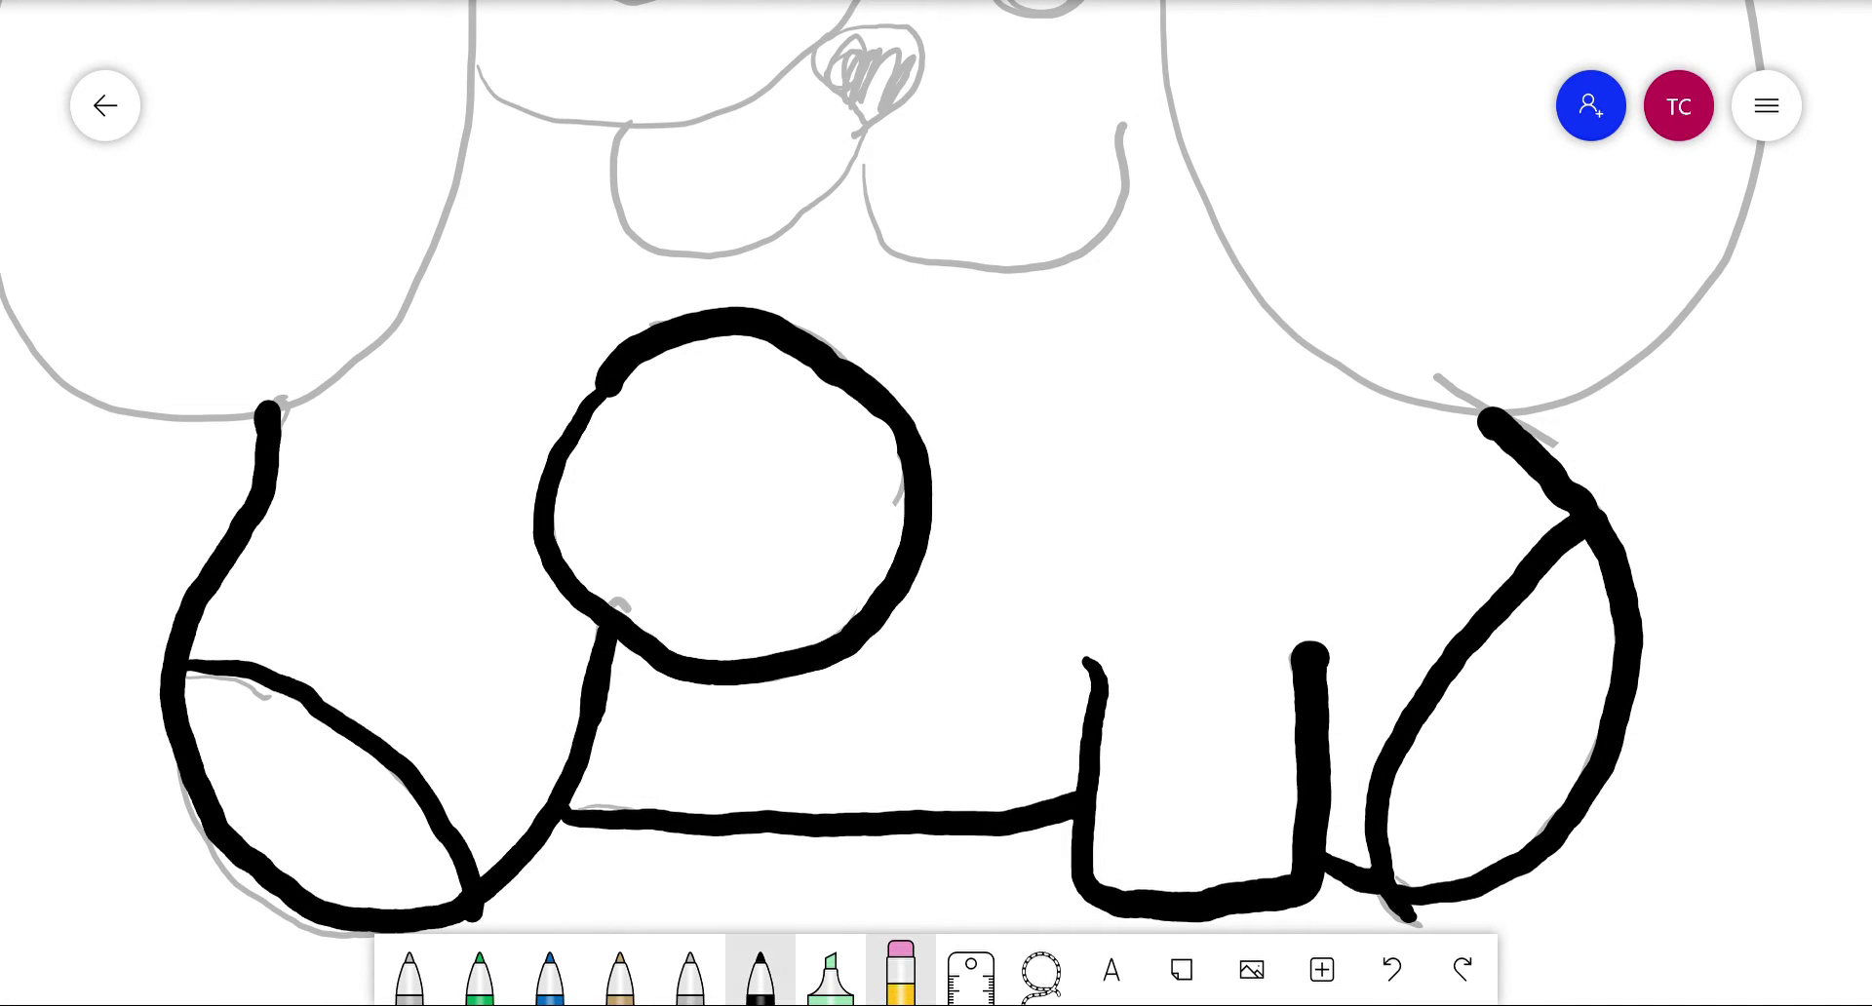
pyautogui.moveTo(695, 502)
pyautogui.mouseDown()
pyautogui.moveTo(832, 564)
pyautogui.moveTo(690, 498)
pyautogui.mouseUp()
pyautogui.moveTo(616, 438); pyautogui.dragTo(624, 434)
pyautogui.moveTo(740, 398); pyautogui.dragTo(733, 402)
pyautogui.moveTo(845, 444); pyautogui.dragTo(837, 454)
# Step: Ink the right ear and the arched top of the puppy's head in black
pyautogui.scroll(3, 937, 504)
pyautogui.hscroll(2, 936, 503)
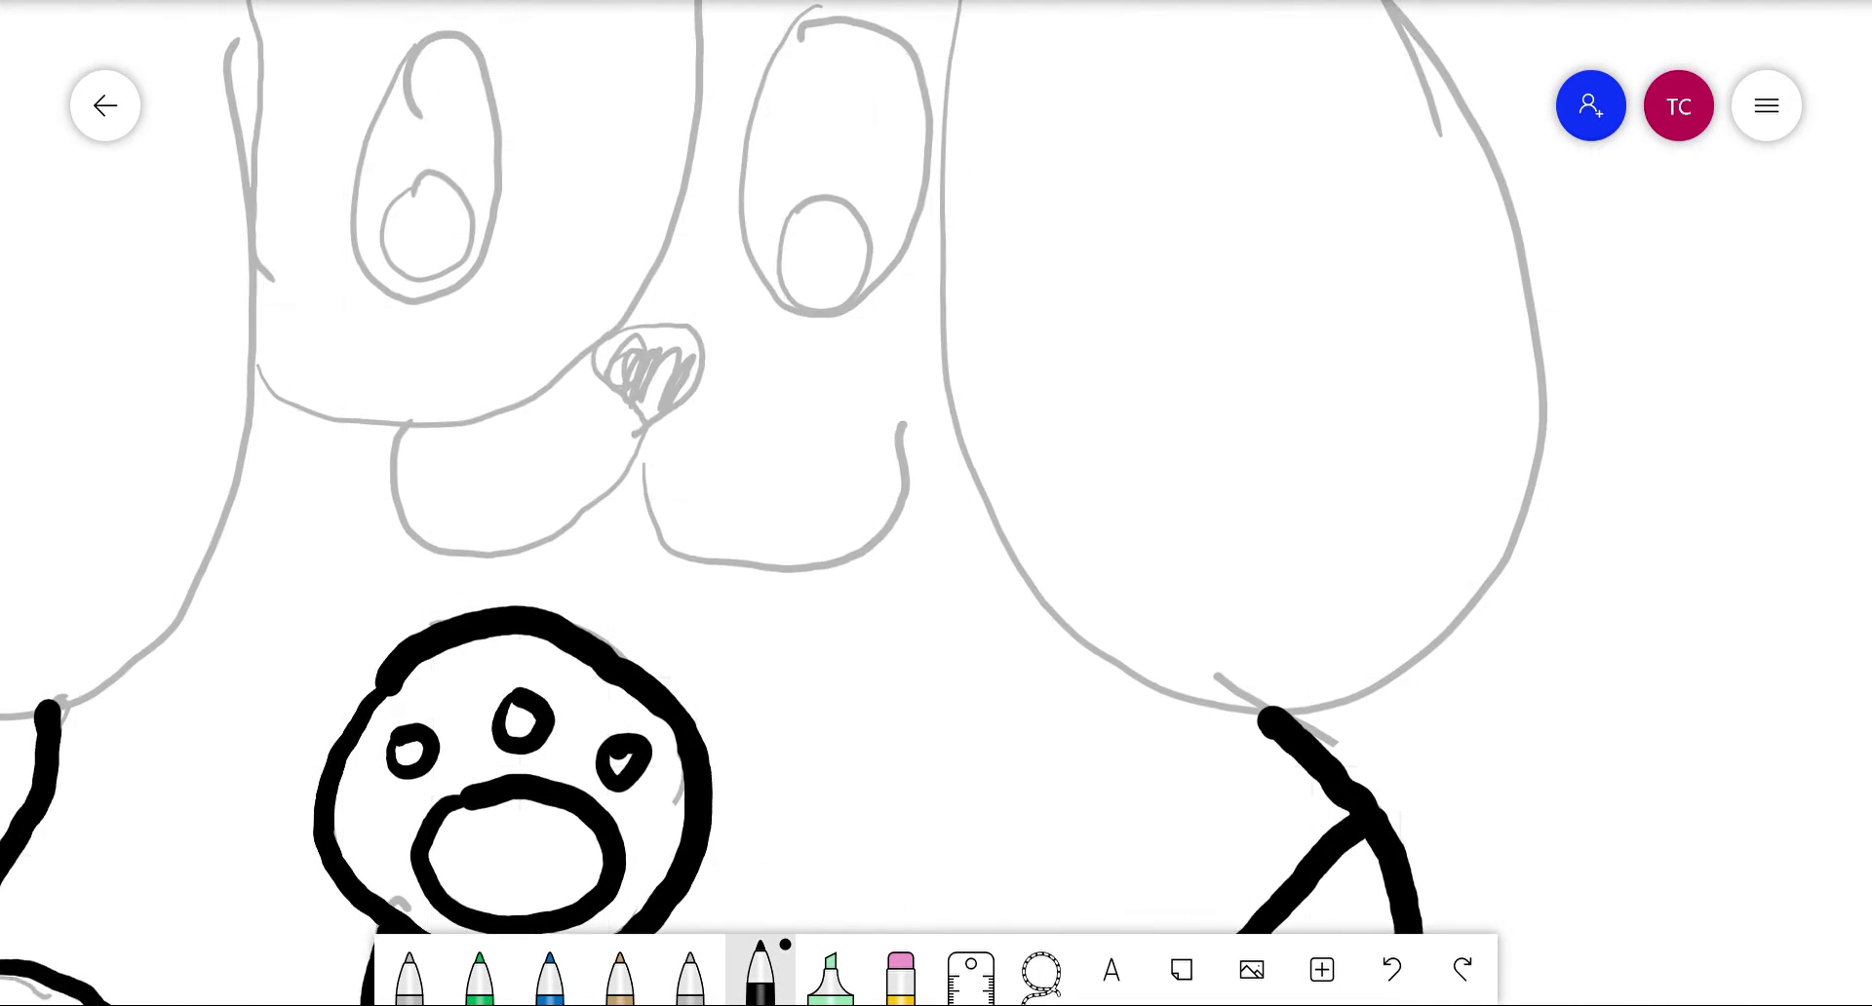
pyautogui.moveTo(949, 203)
pyautogui.mouseDown()
pyautogui.moveTo(1107, 664)
pyautogui.moveTo(1520, 267)
pyautogui.moveTo(1394, 33)
pyautogui.mouseUp()
pyautogui.scroll(2, 936, 503)
pyautogui.scroll(4, 936, 503)
pyautogui.moveTo(752, 263)
pyautogui.mouseDown()
pyautogui.moveTo(808, 258)
pyautogui.moveTo(1471, 639)
pyautogui.moveTo(1497, 694)
pyautogui.mouseUp()
pyautogui.hscroll(-3, 936, 504)
pyautogui.moveTo(399, 655)
pyautogui.mouseDown()
pyautogui.moveTo(822, 340)
pyautogui.moveTo(1102, 261)
pyautogui.mouseUp()
# Step: Ink the full outline of the puppy's left ear in black
pyautogui.scroll(-2, 936, 488)
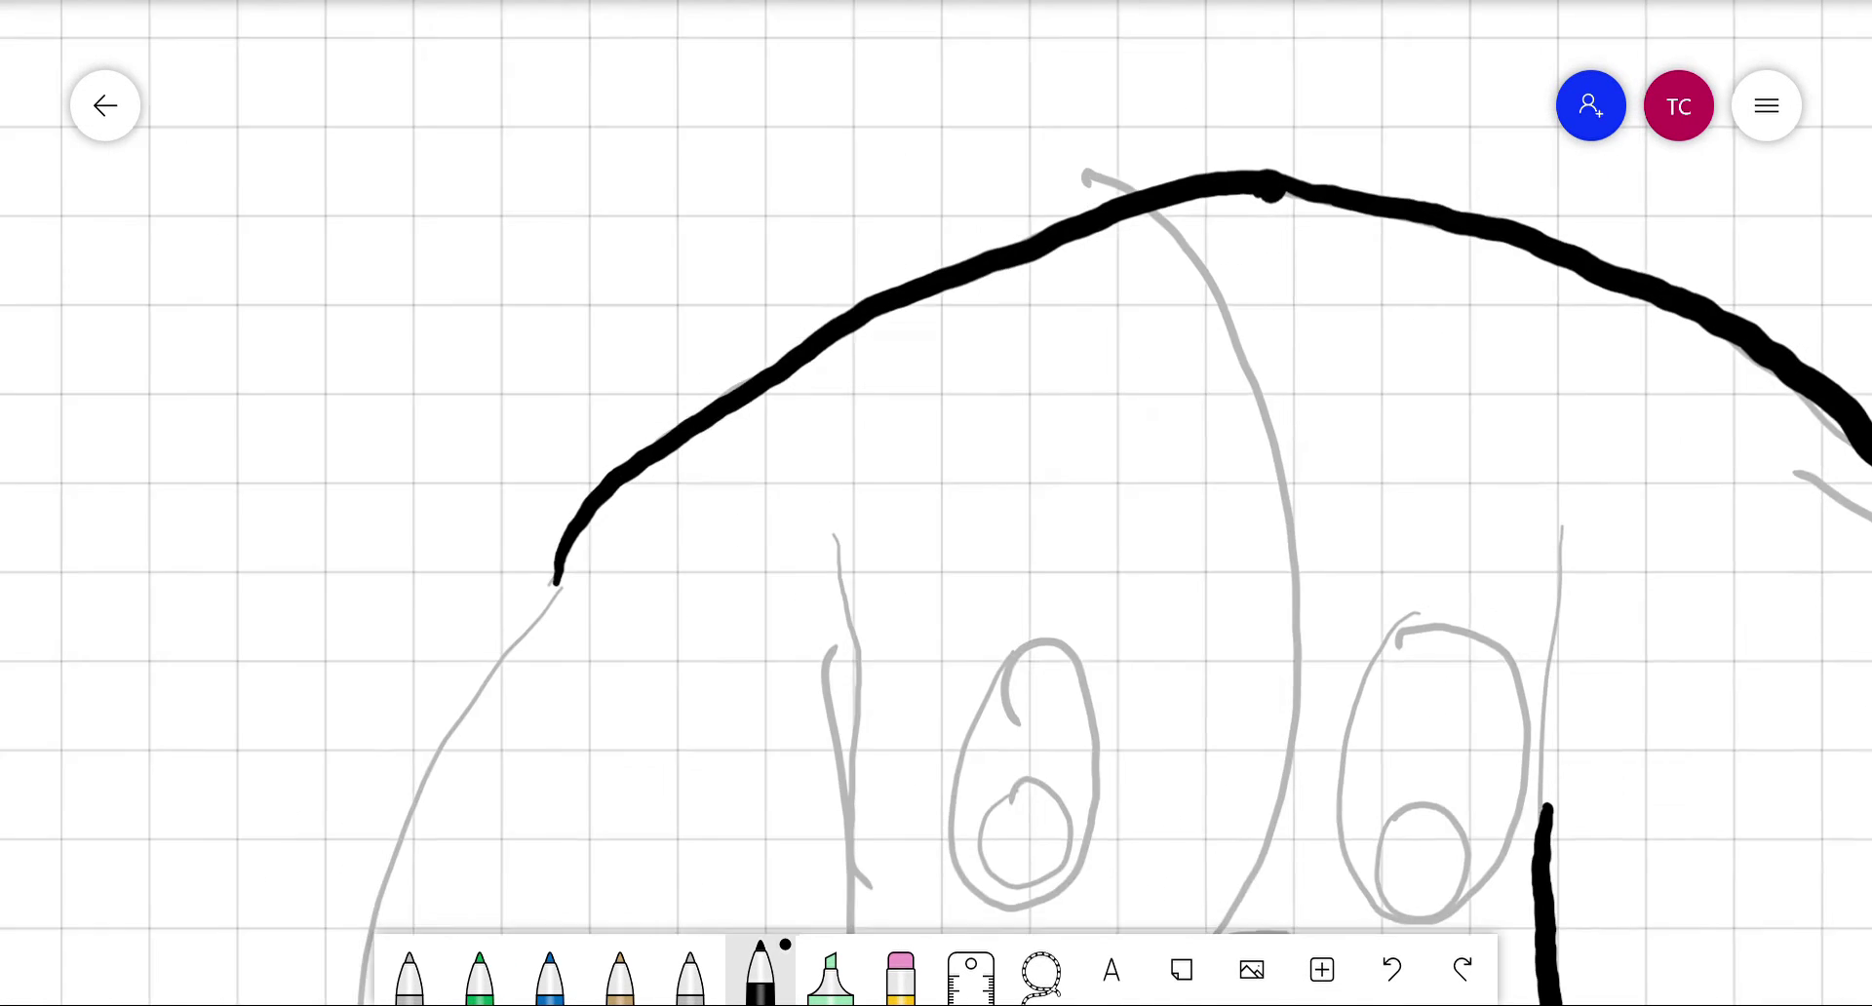
pyautogui.scroll(-4, 936, 487)
pyautogui.hscroll(-3, 936, 488)
pyautogui.moveTo(932, 151)
pyautogui.mouseDown()
pyautogui.moveTo(728, 681)
pyautogui.moveTo(1230, 429)
pyautogui.moveTo(1209, 105)
pyautogui.mouseUp()
# Step: Ink the curved face patch edge, the nose and both sides of the mouth in black
pyautogui.hscroll(3, 936, 503)
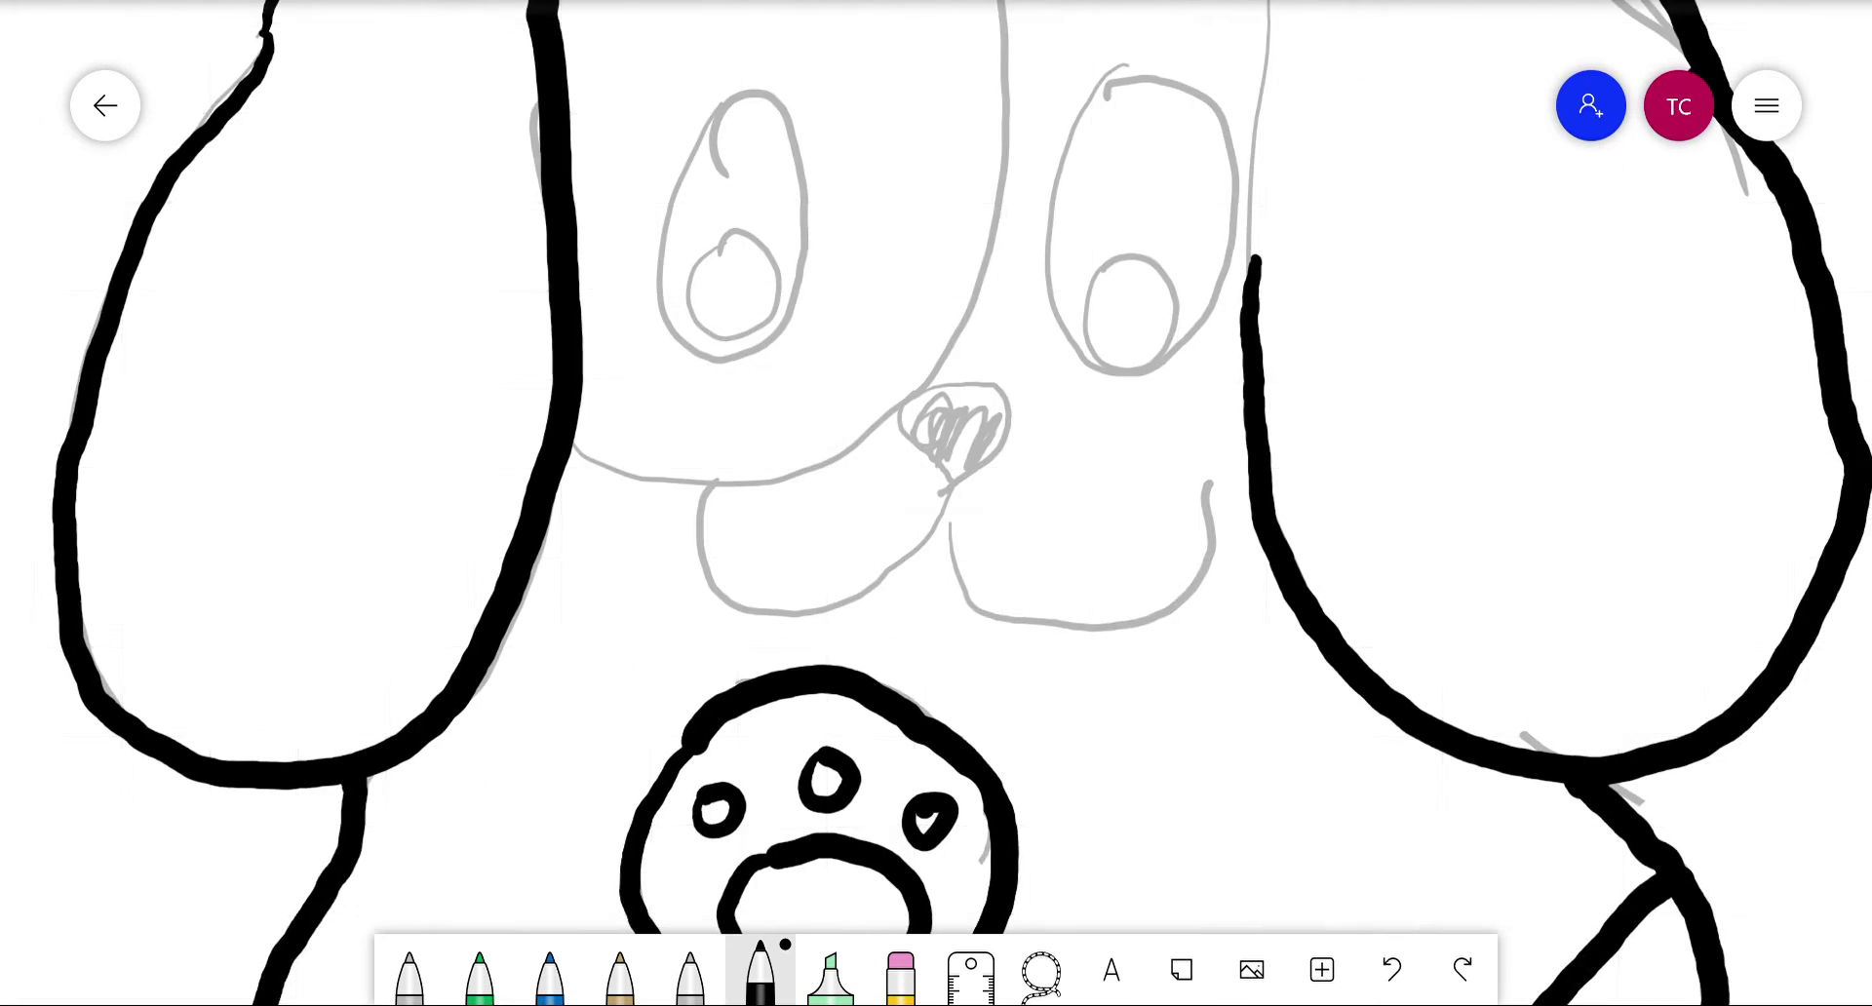
pyautogui.scroll(-3, 936, 503)
pyautogui.moveTo(1053, 270); pyautogui.dragTo(915, 635)
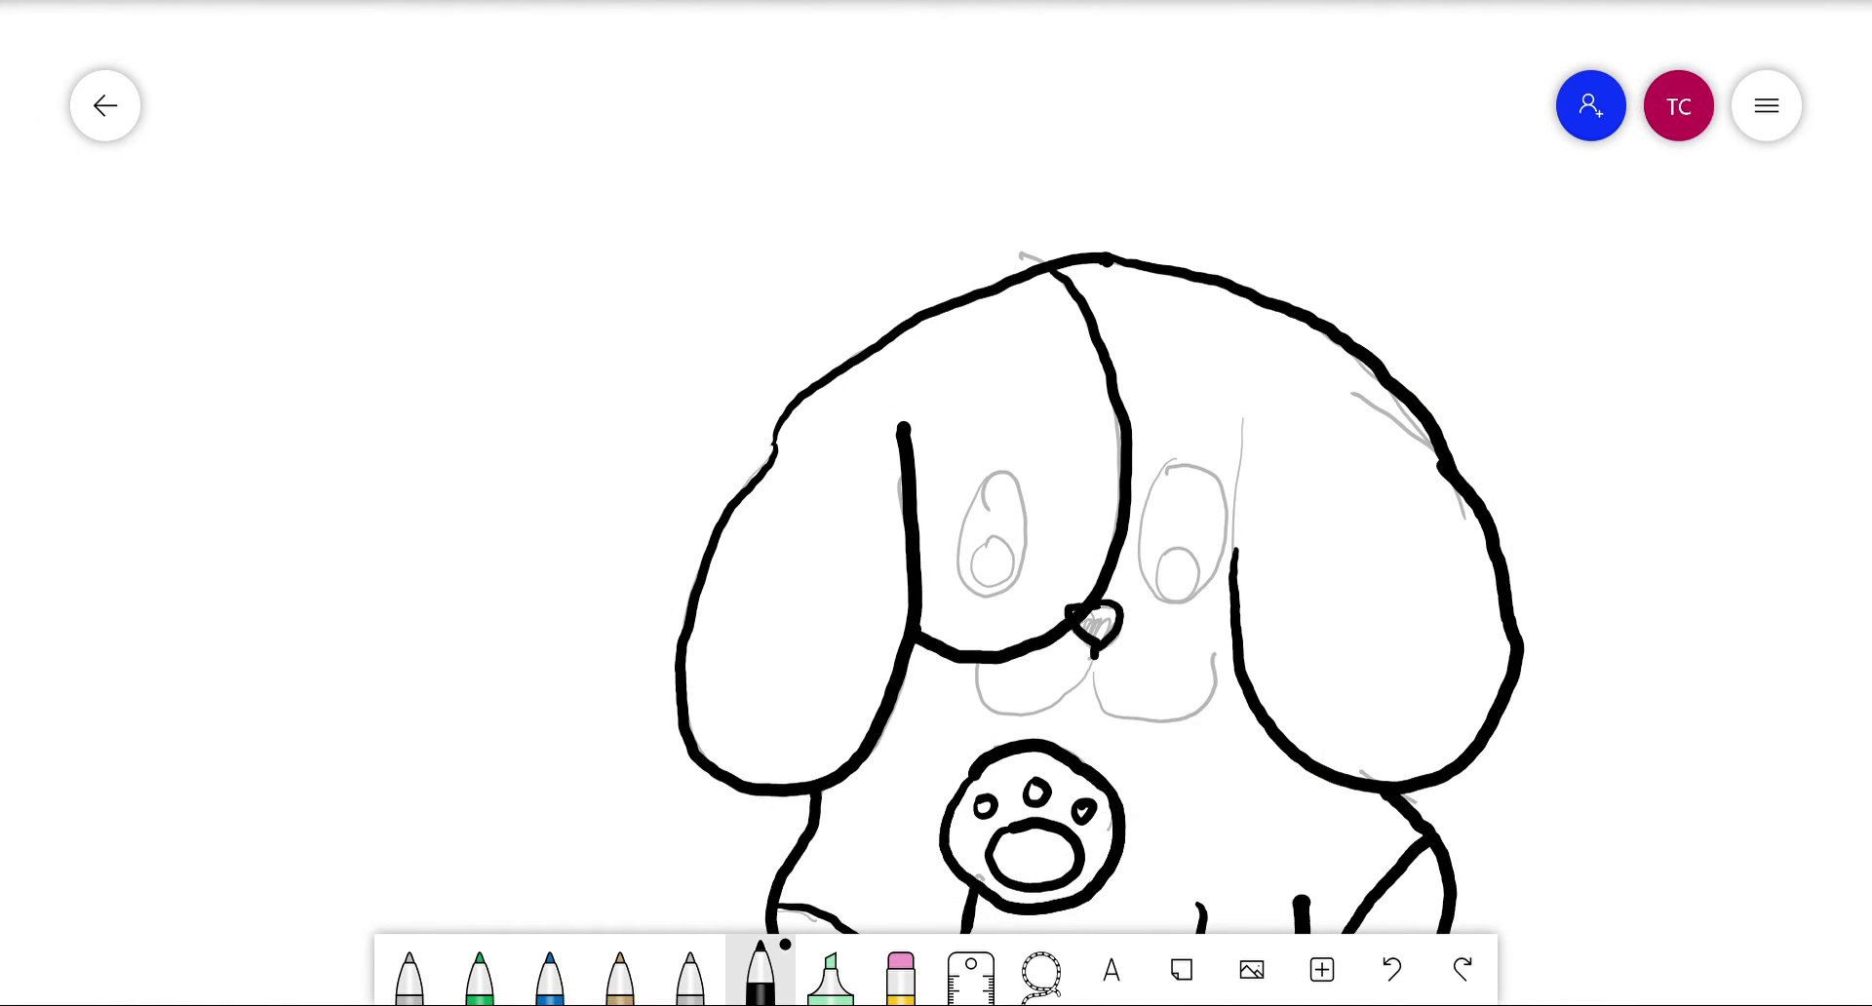
pyautogui.moveTo(1000, 673); pyautogui.dragTo(1087, 682)
pyautogui.moveTo(1091, 680)
pyautogui.mouseDown()
pyautogui.moveTo(1121, 715)
pyautogui.moveTo(1178, 671)
pyautogui.mouseUp()
# Step: Ink both oval eyes with round highlights and fill the left eye black around its highlight
pyautogui.moveTo(996, 472); pyautogui.dragTo(995, 467)
pyautogui.moveTo(1009, 542); pyautogui.dragTo(1005, 544)
pyautogui.moveTo(1168, 471)
pyautogui.mouseDown()
pyautogui.moveTo(1205, 593)
pyautogui.moveTo(1176, 471)
pyautogui.mouseUp()
pyautogui.moveTo(1175, 543)
pyautogui.mouseDown()
pyautogui.moveTo(1156, 573)
pyautogui.moveTo(1180, 542)
pyautogui.mouseUp()
pyautogui.moveTo(996, 482); pyautogui.dragTo(969, 532)
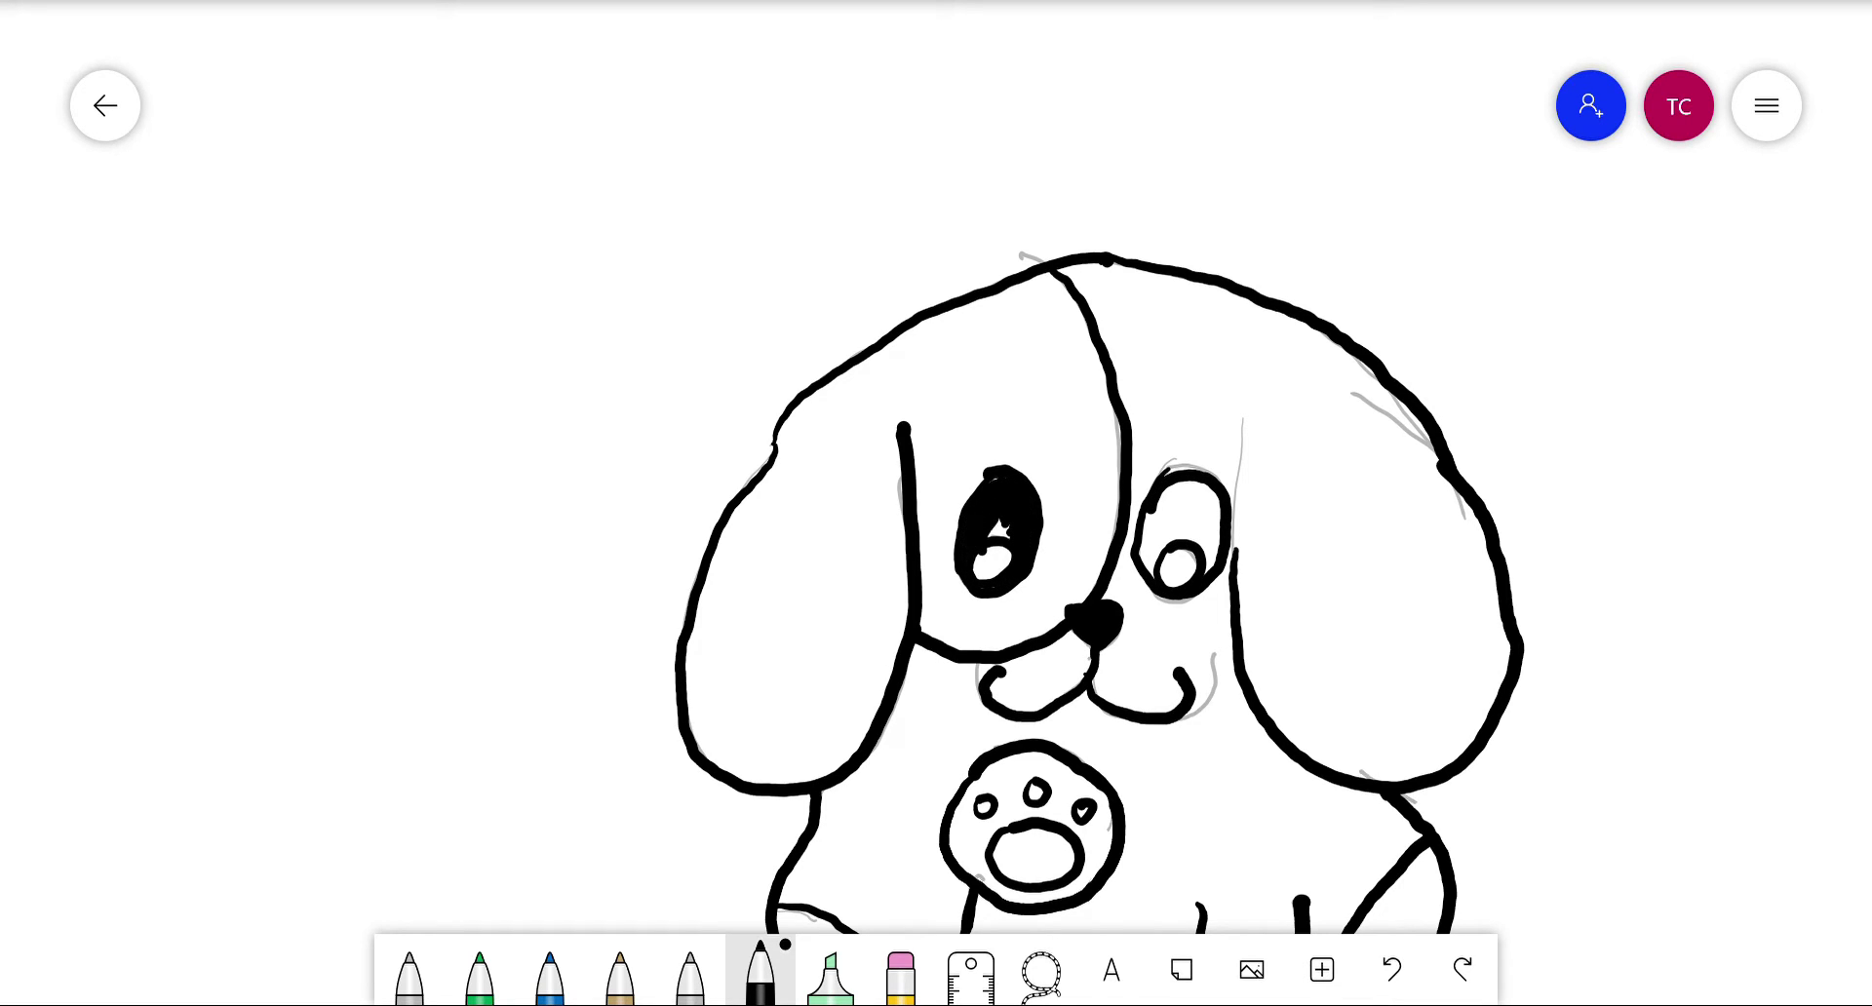
# Step: Fill the right eye solid black, leaving its round highlight white
pyautogui.hscroll(2, 1102, 585)
pyautogui.scroll(5, 1101, 585)
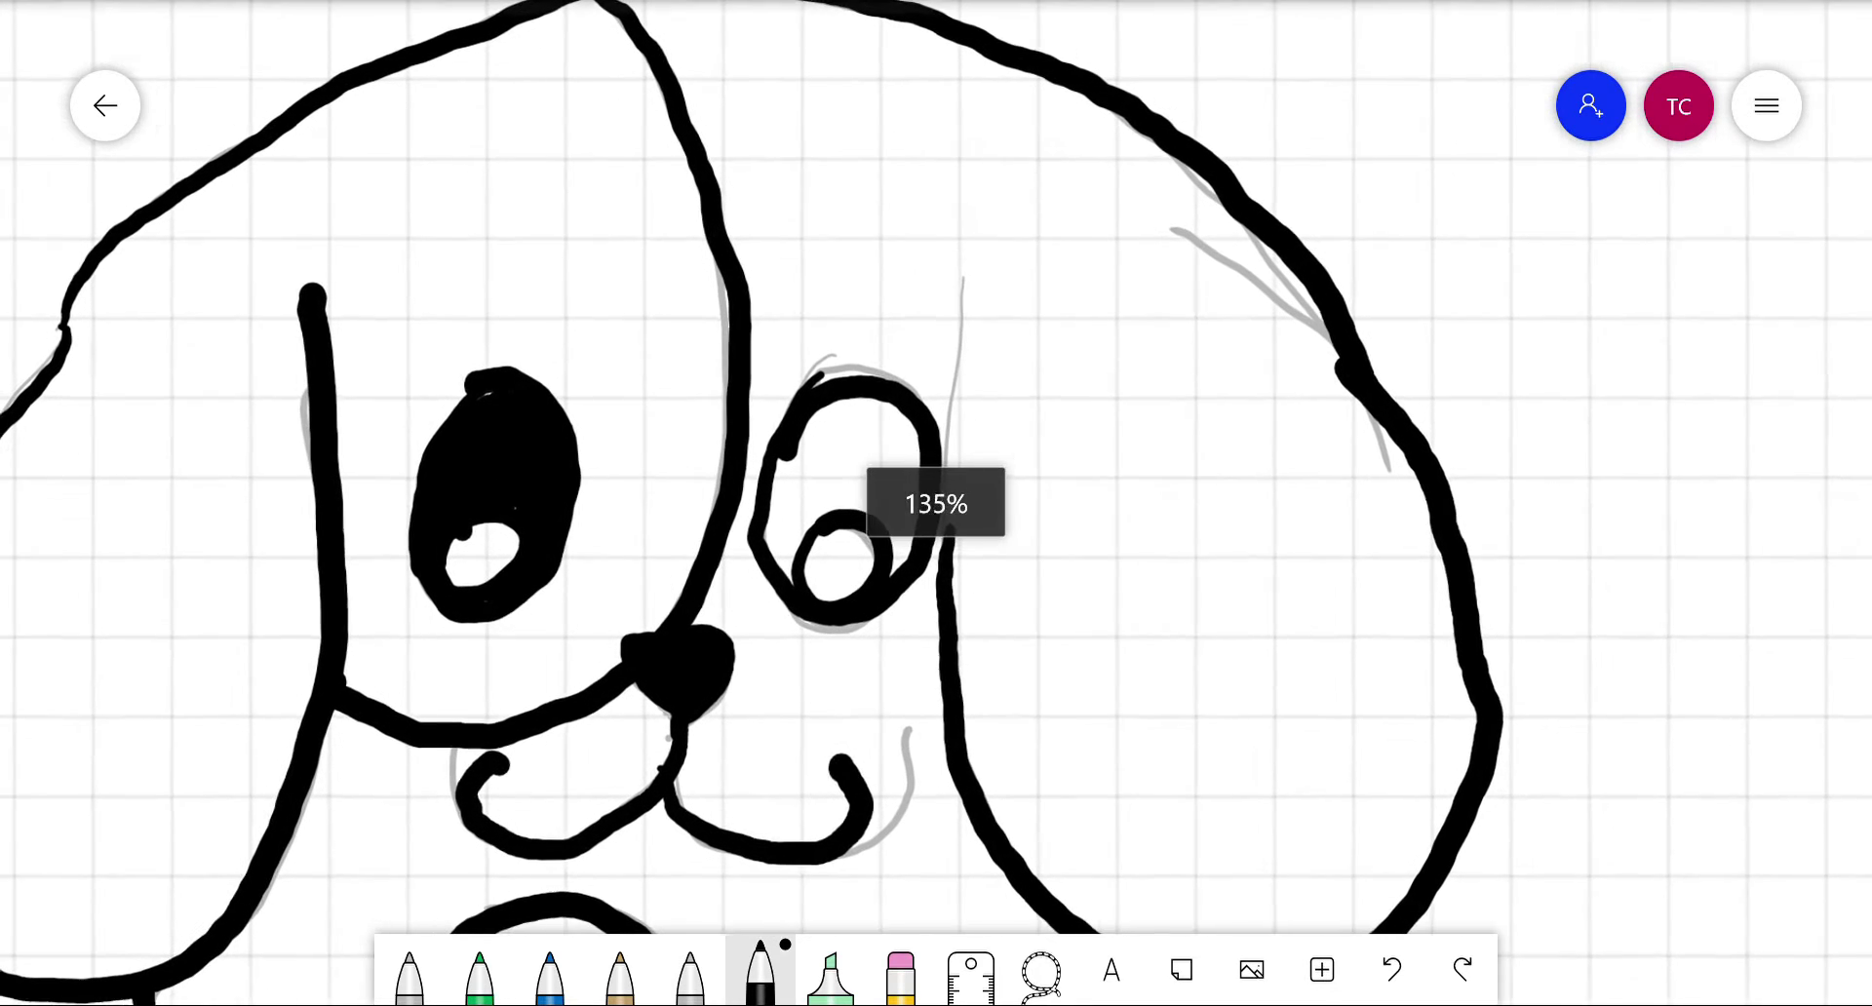
pyautogui.moveTo(841, 420); pyautogui.dragTo(795, 498)
pyautogui.moveTo(835, 405); pyautogui.dragTo(788, 488)
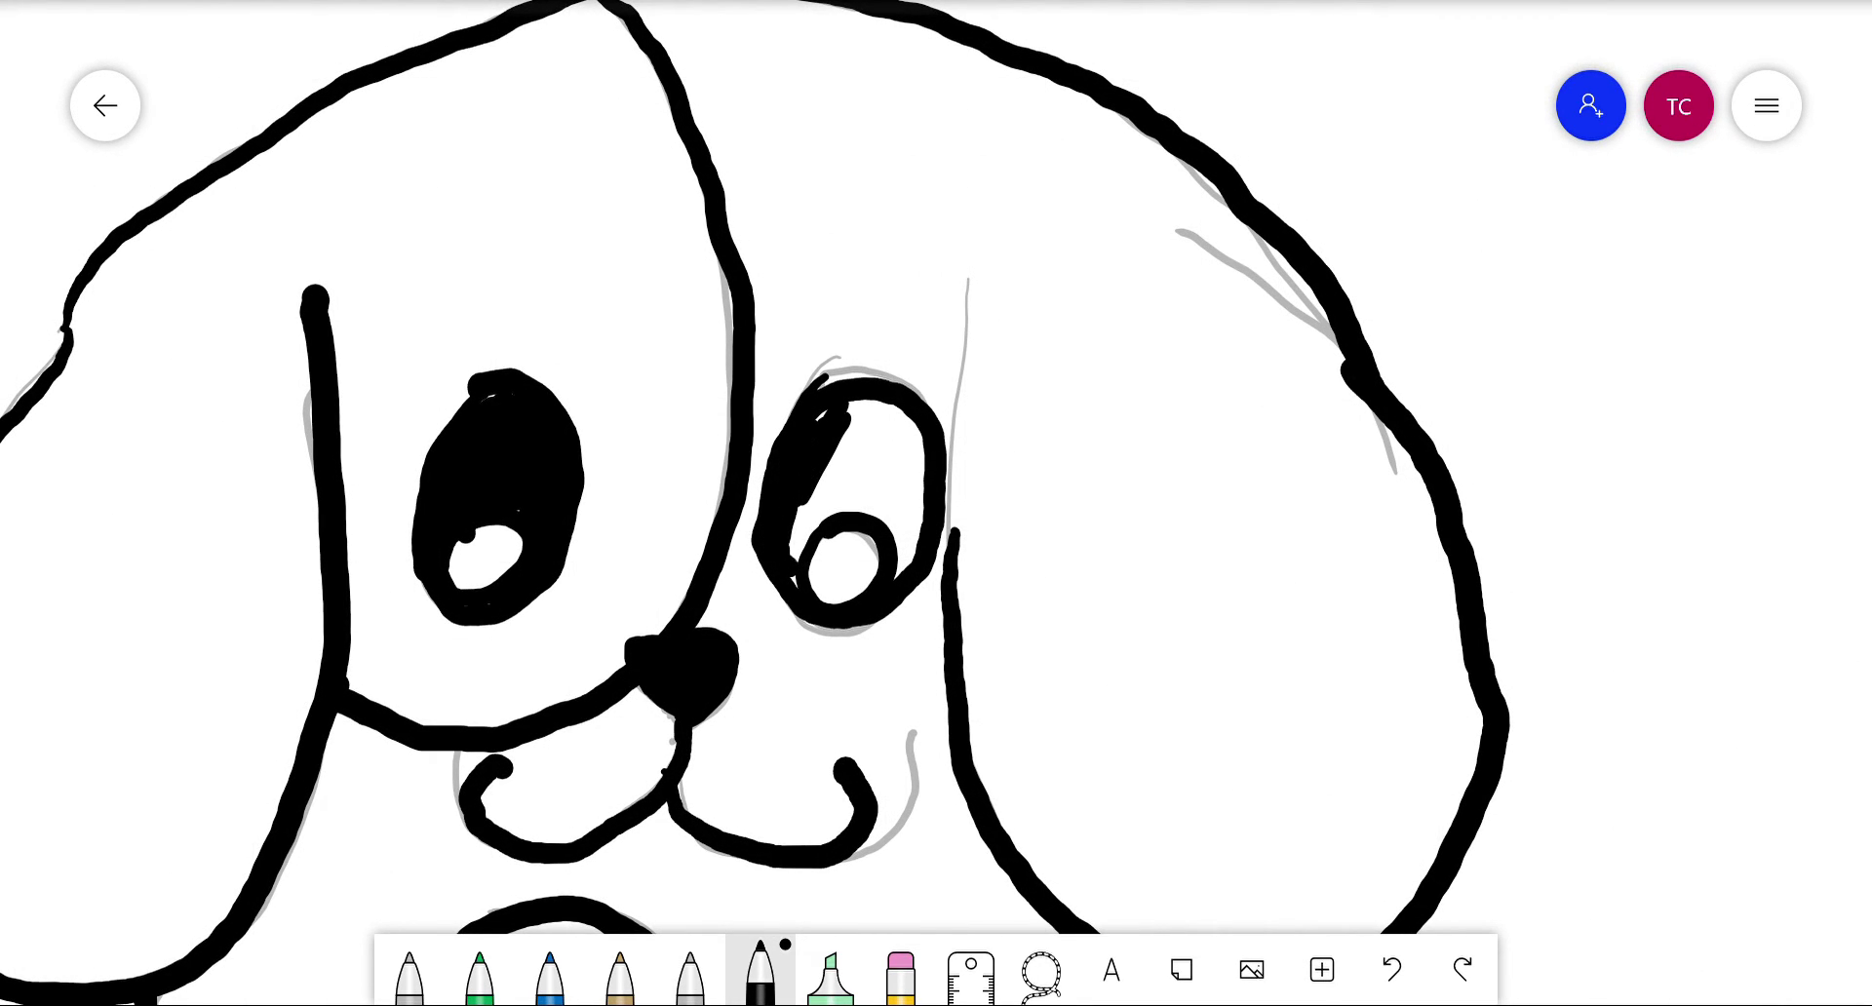
pyautogui.moveTo(862, 415); pyautogui.dragTo(824, 535)
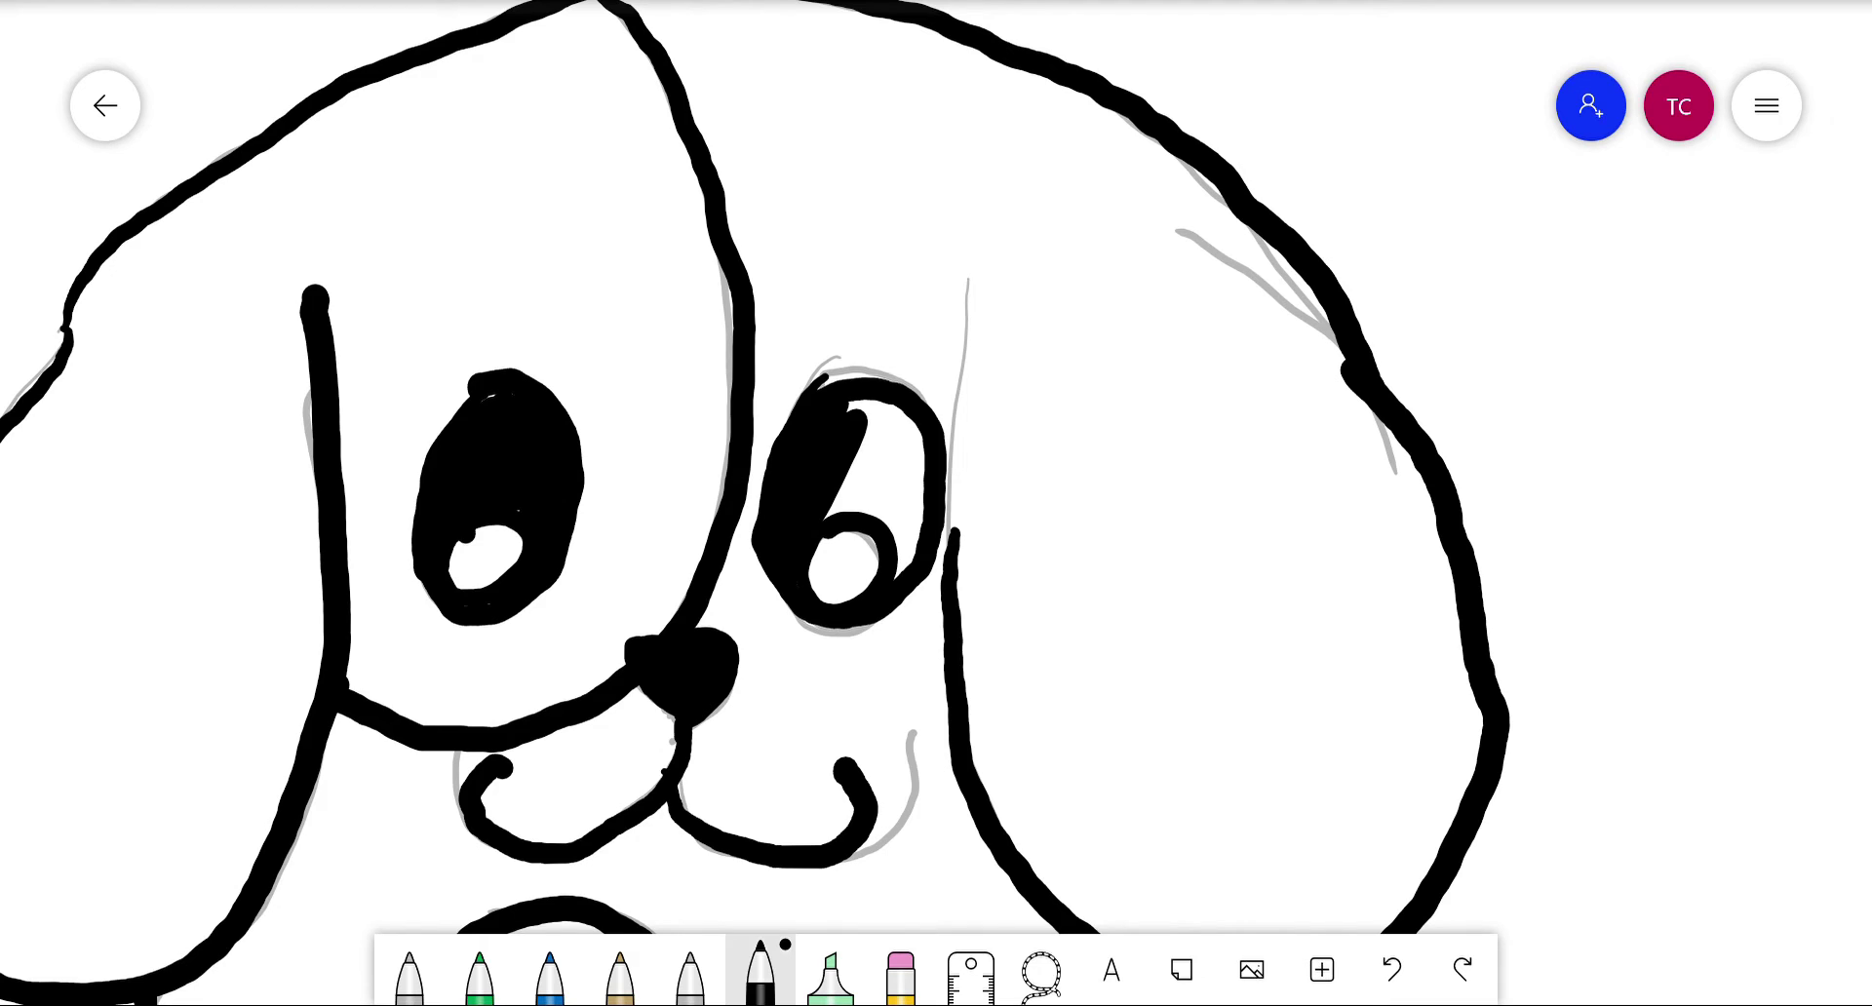
pyautogui.moveTo(875, 417); pyautogui.dragTo(829, 515)
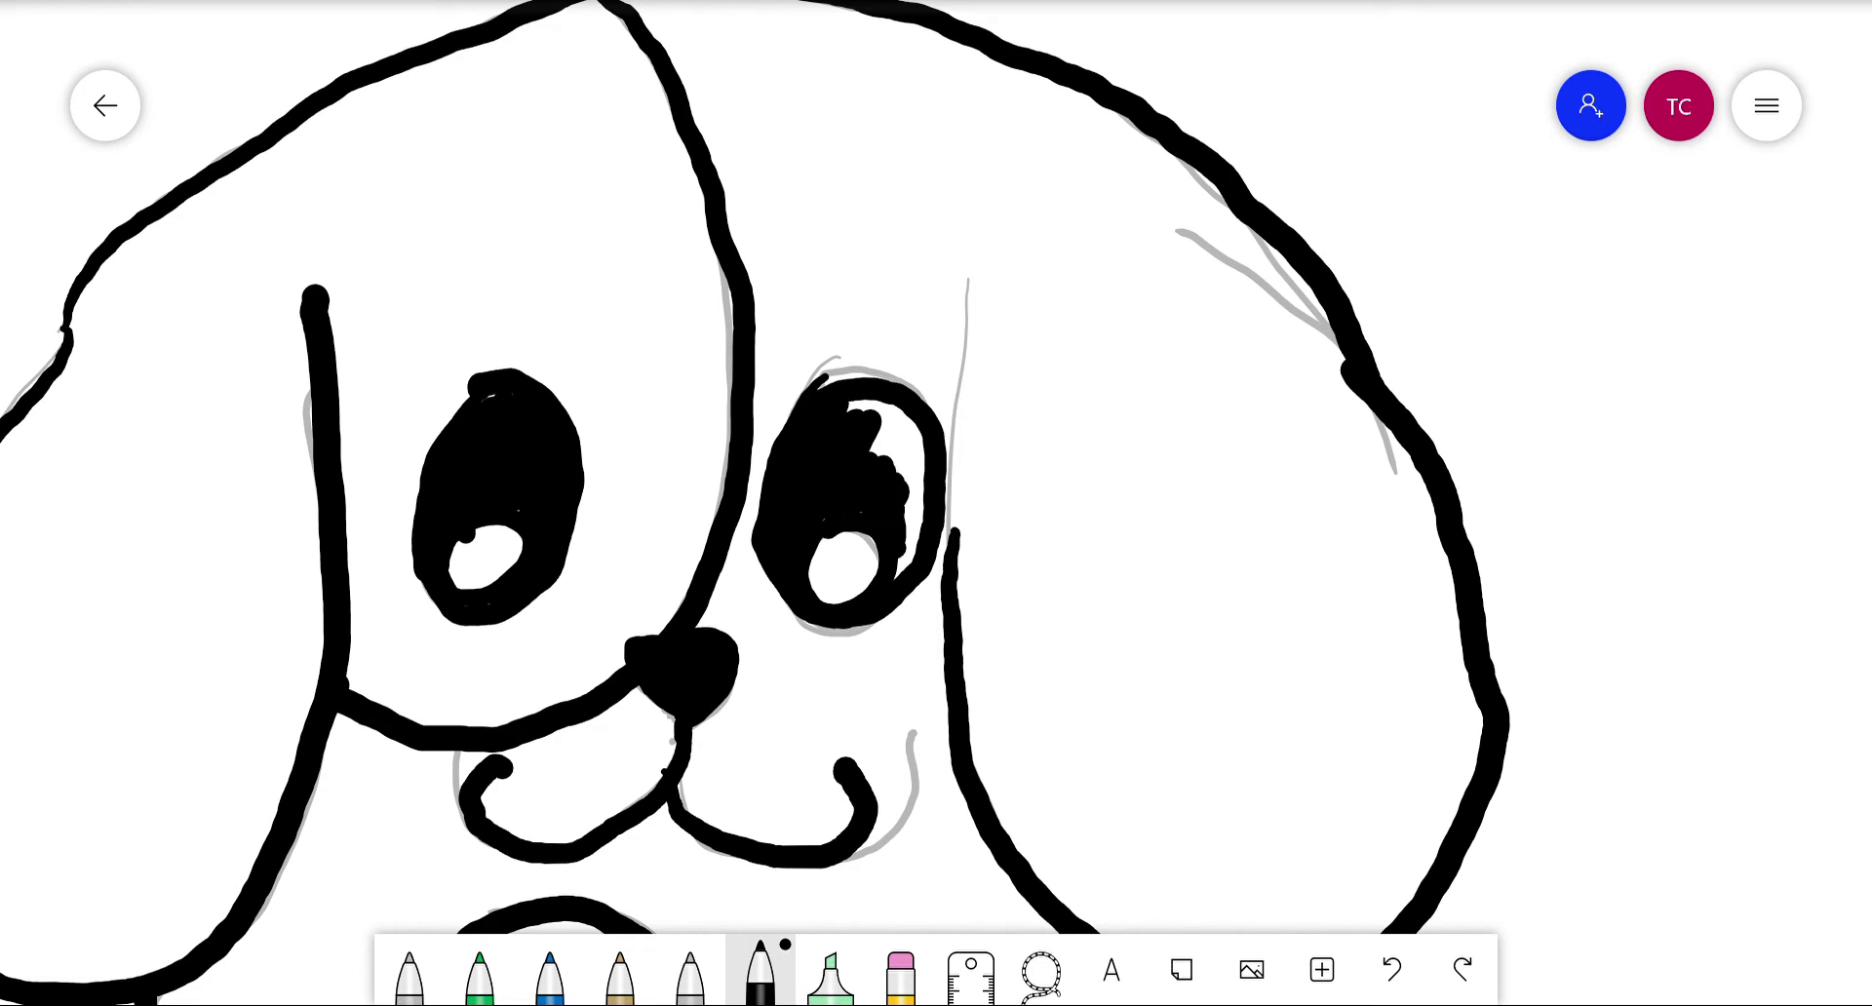
pyautogui.moveTo(912, 451); pyautogui.dragTo(903, 512)
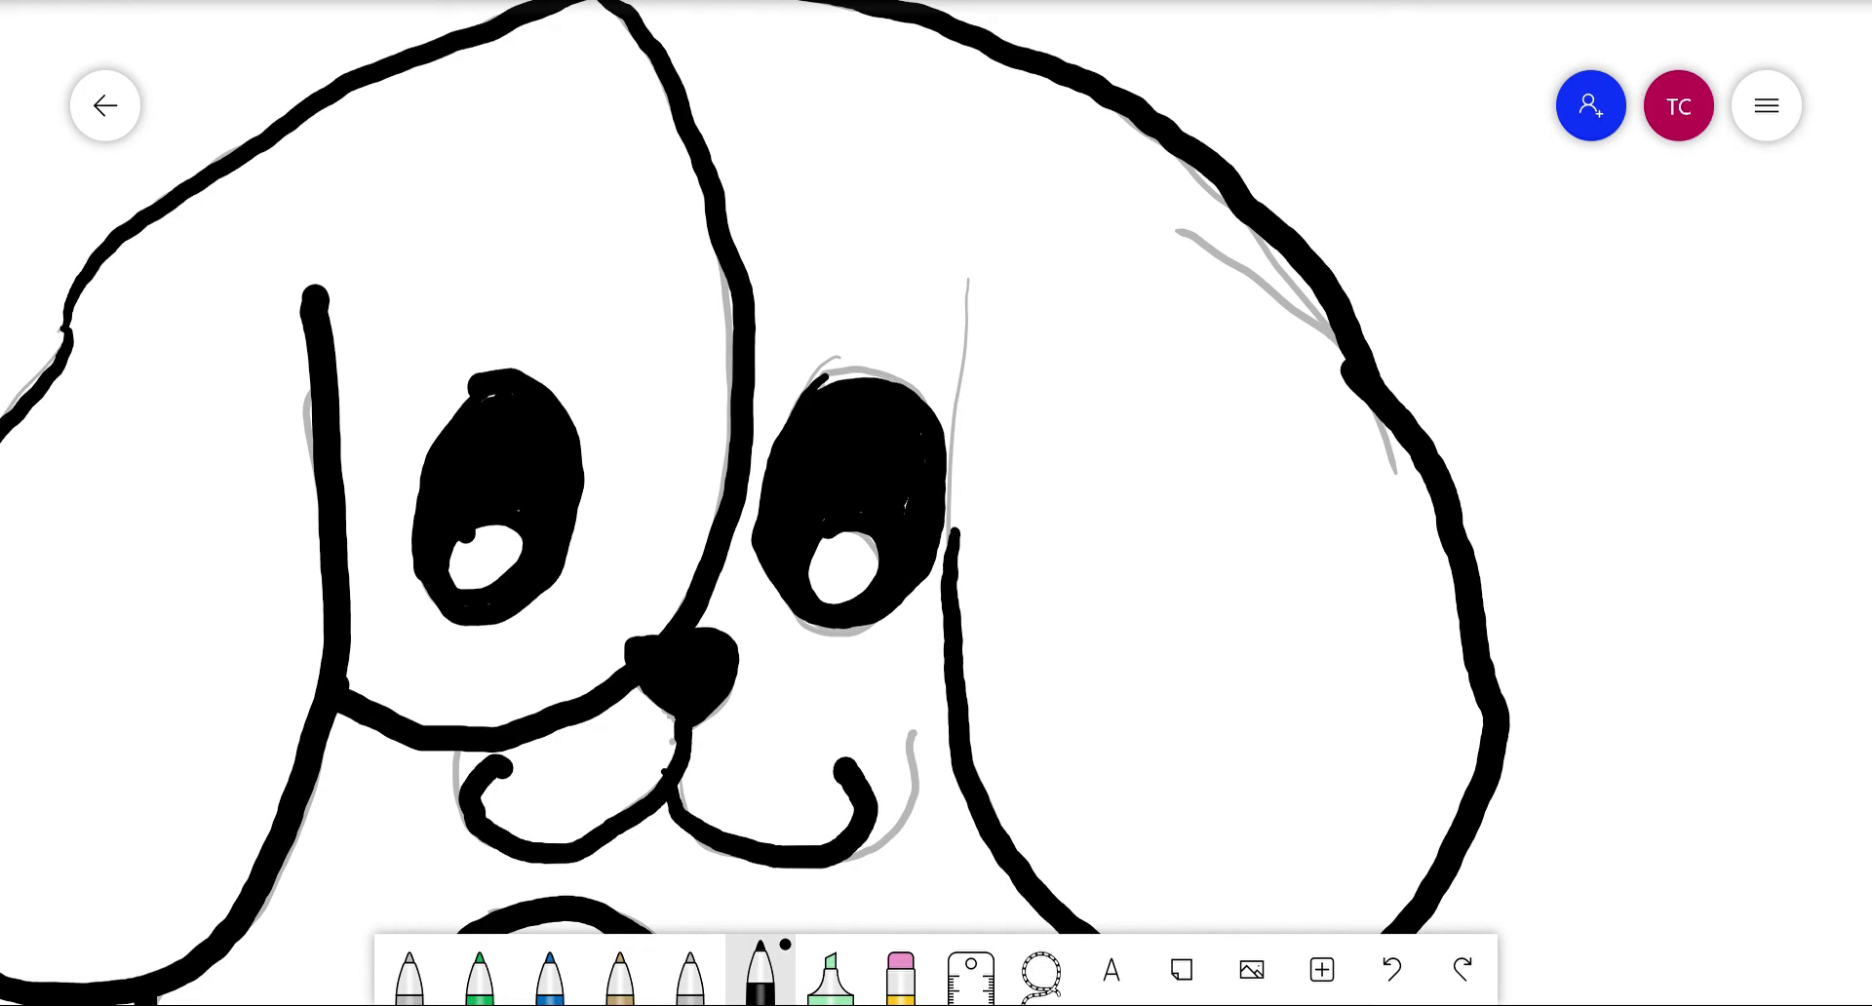
# Step: Erase the stray gray sketch lines beside the mouth and around the right eye
pyautogui.click(901, 971)
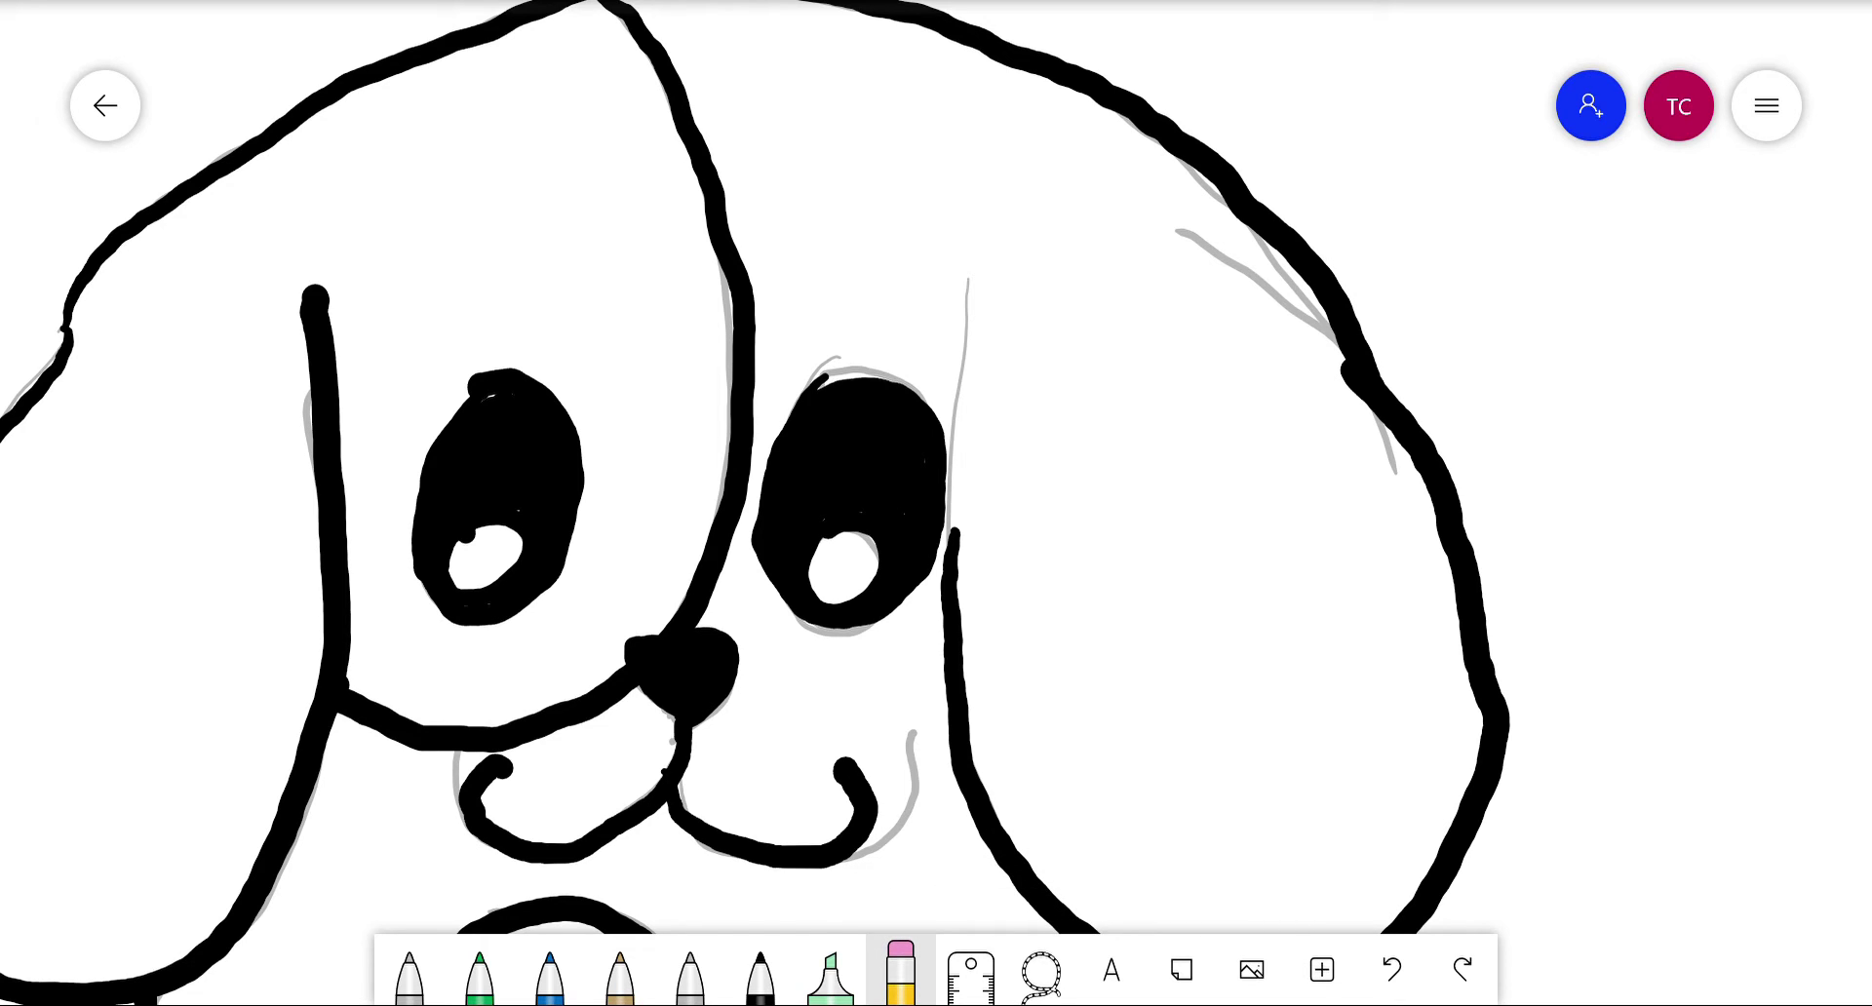
pyautogui.moveTo(907, 800)
pyautogui.mouseDown()
pyautogui.moveTo(917, 758)
pyautogui.moveTo(884, 871)
pyautogui.mouseUp()
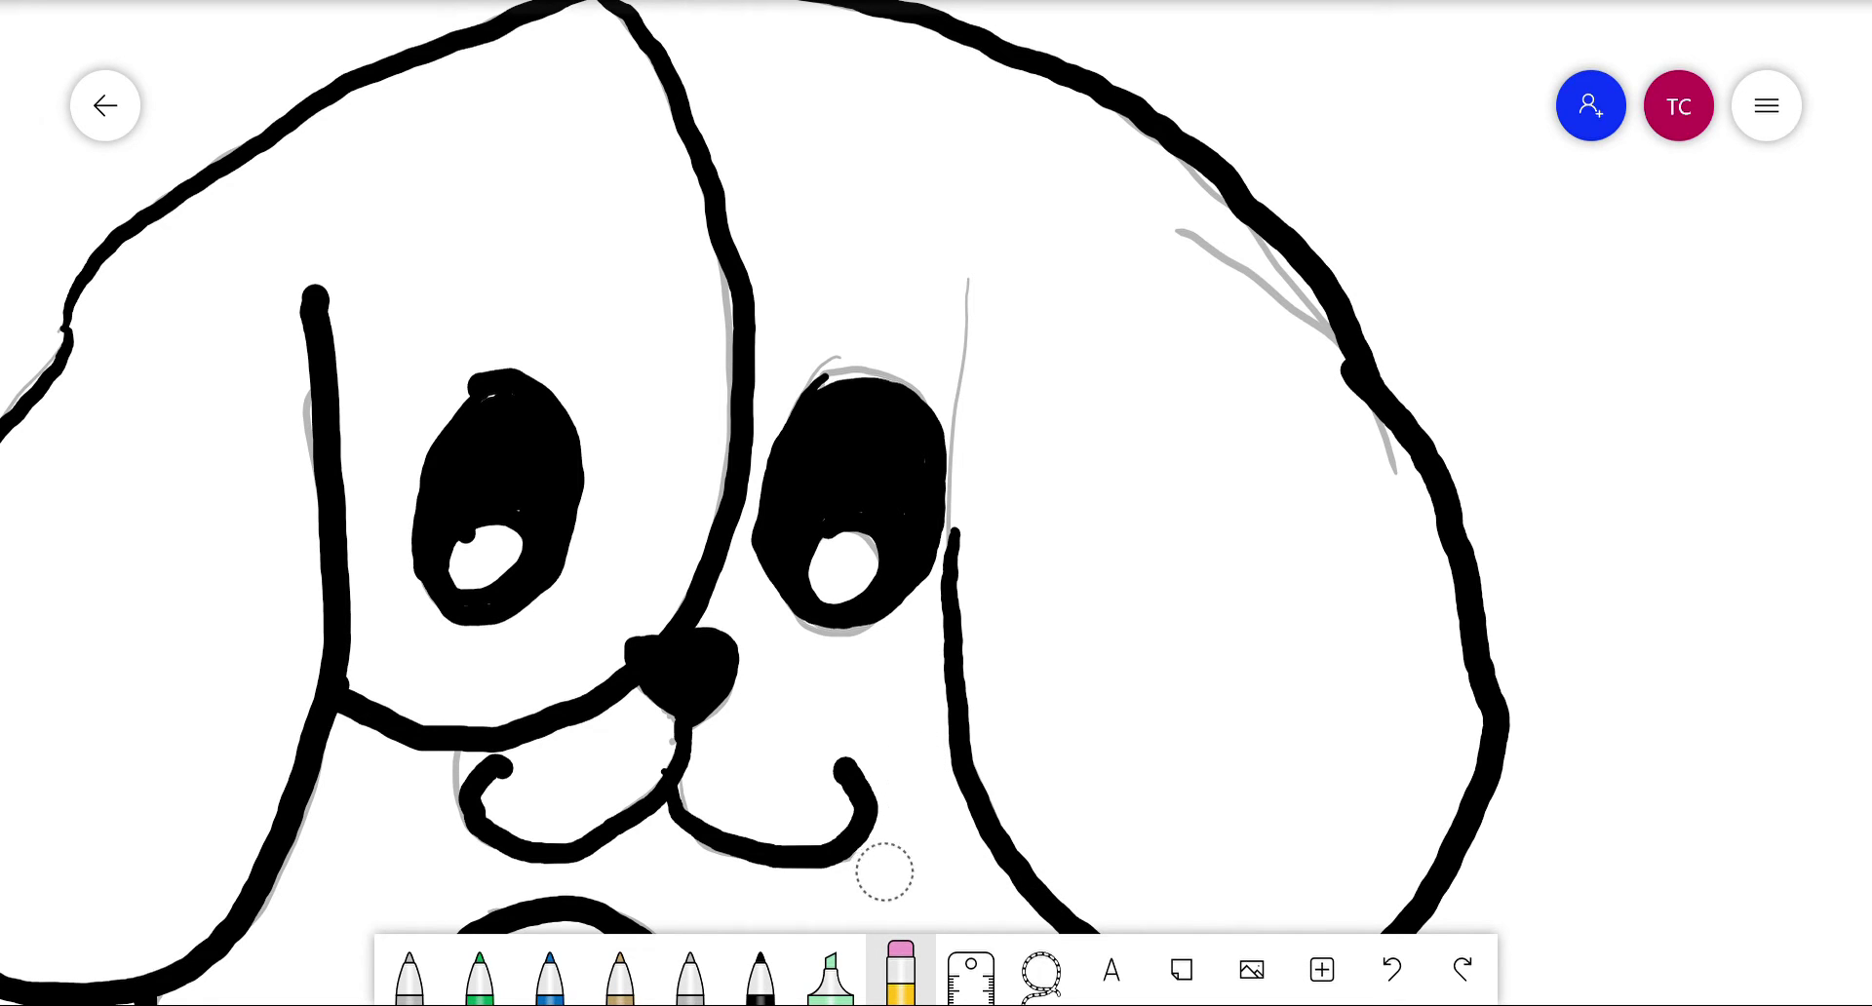
pyautogui.click(435, 775)
pyautogui.scroll(3, 936, 503)
pyautogui.moveTo(916, 505); pyautogui.dragTo(937, 700)
pyautogui.moveTo(809, 566)
pyautogui.mouseDown()
pyautogui.moveTo(794, 569)
pyautogui.moveTo(869, 576)
pyautogui.moveTo(875, 548)
pyautogui.mouseUp()
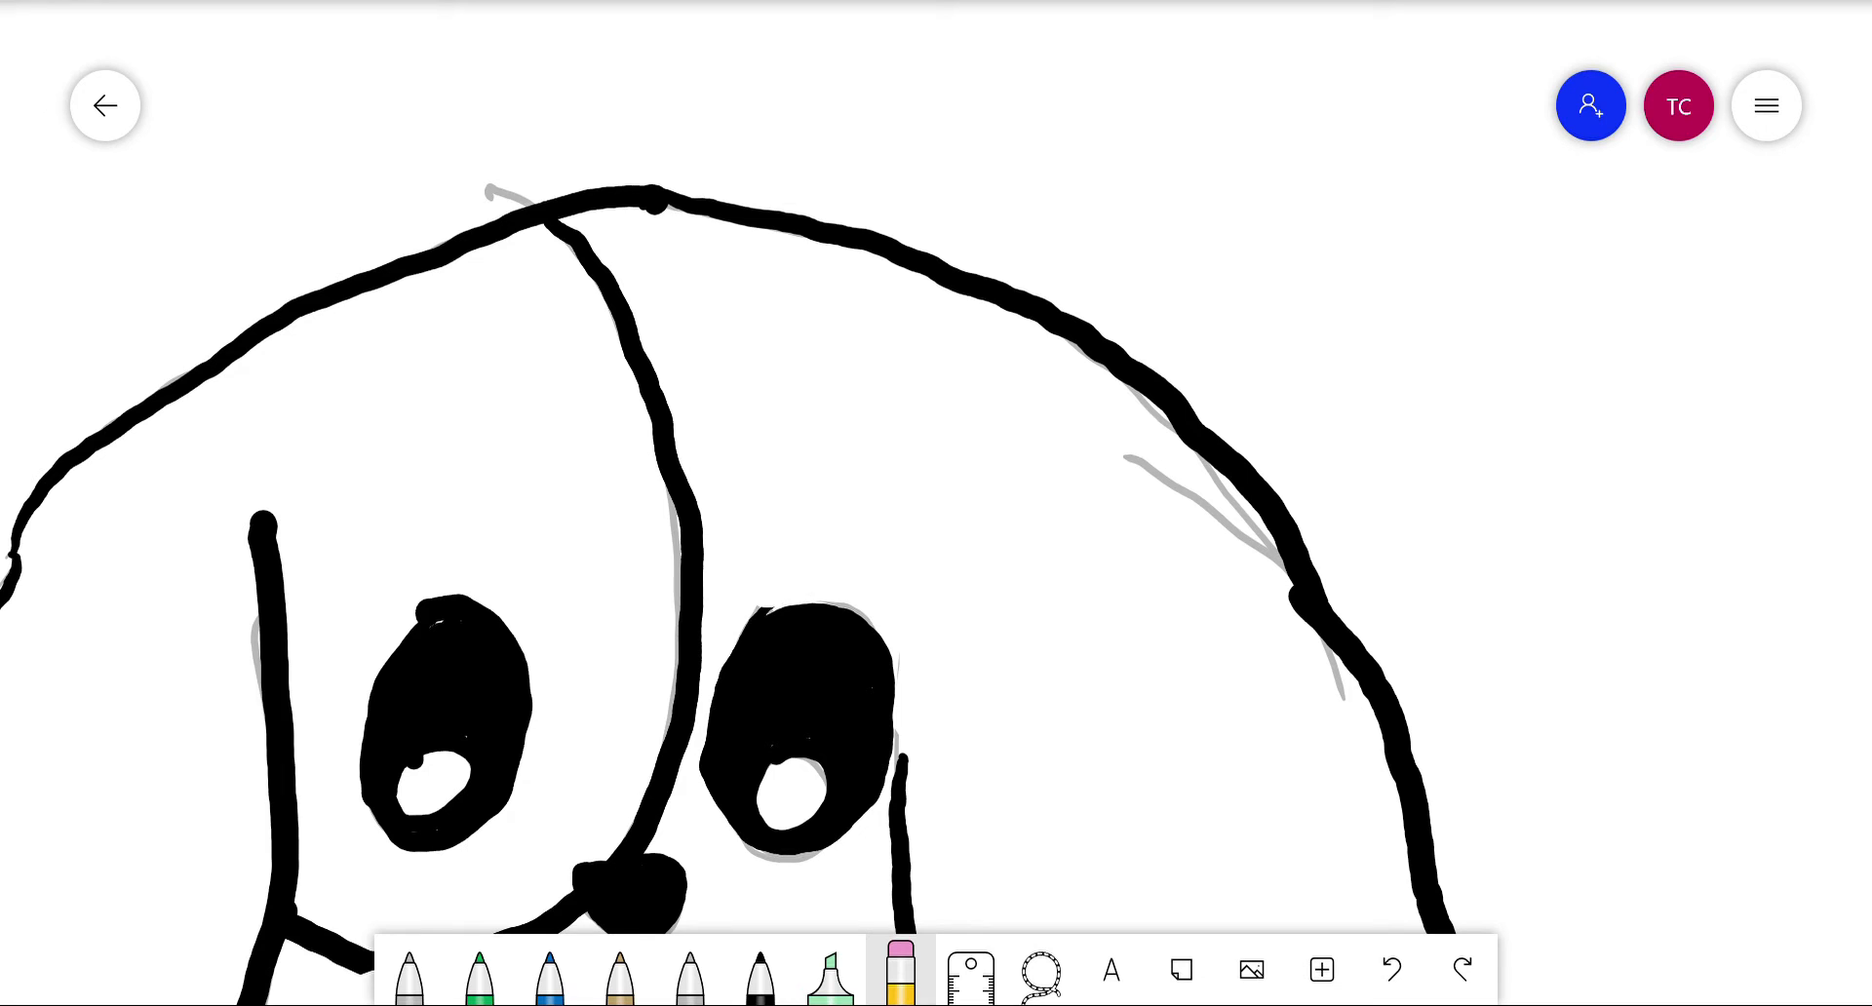
# Step: Trim the bump on top of the left eye and smooth its upper edge with the black pen
pyautogui.moveTo(409, 581)
pyautogui.mouseDown()
pyautogui.moveTo(514, 610)
pyautogui.moveTo(409, 605)
pyautogui.mouseUp()
pyautogui.scroll(-1, 782, 693)
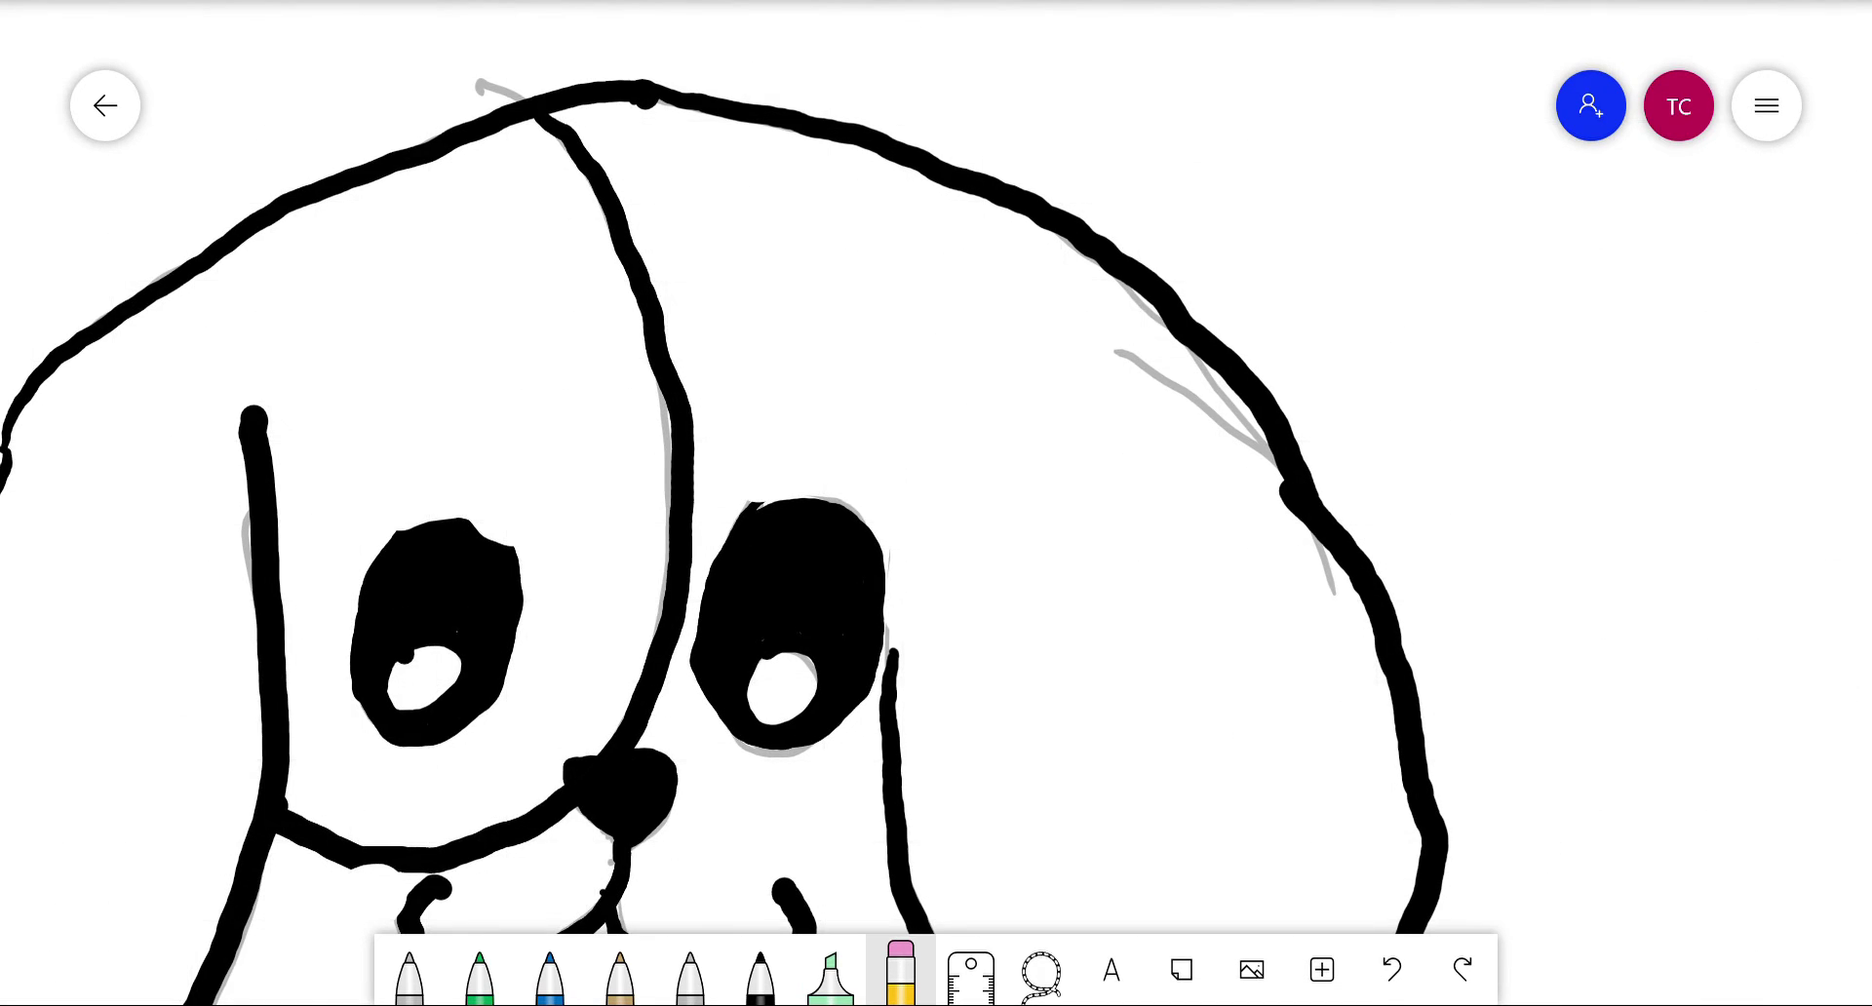
pyautogui.click(761, 974)
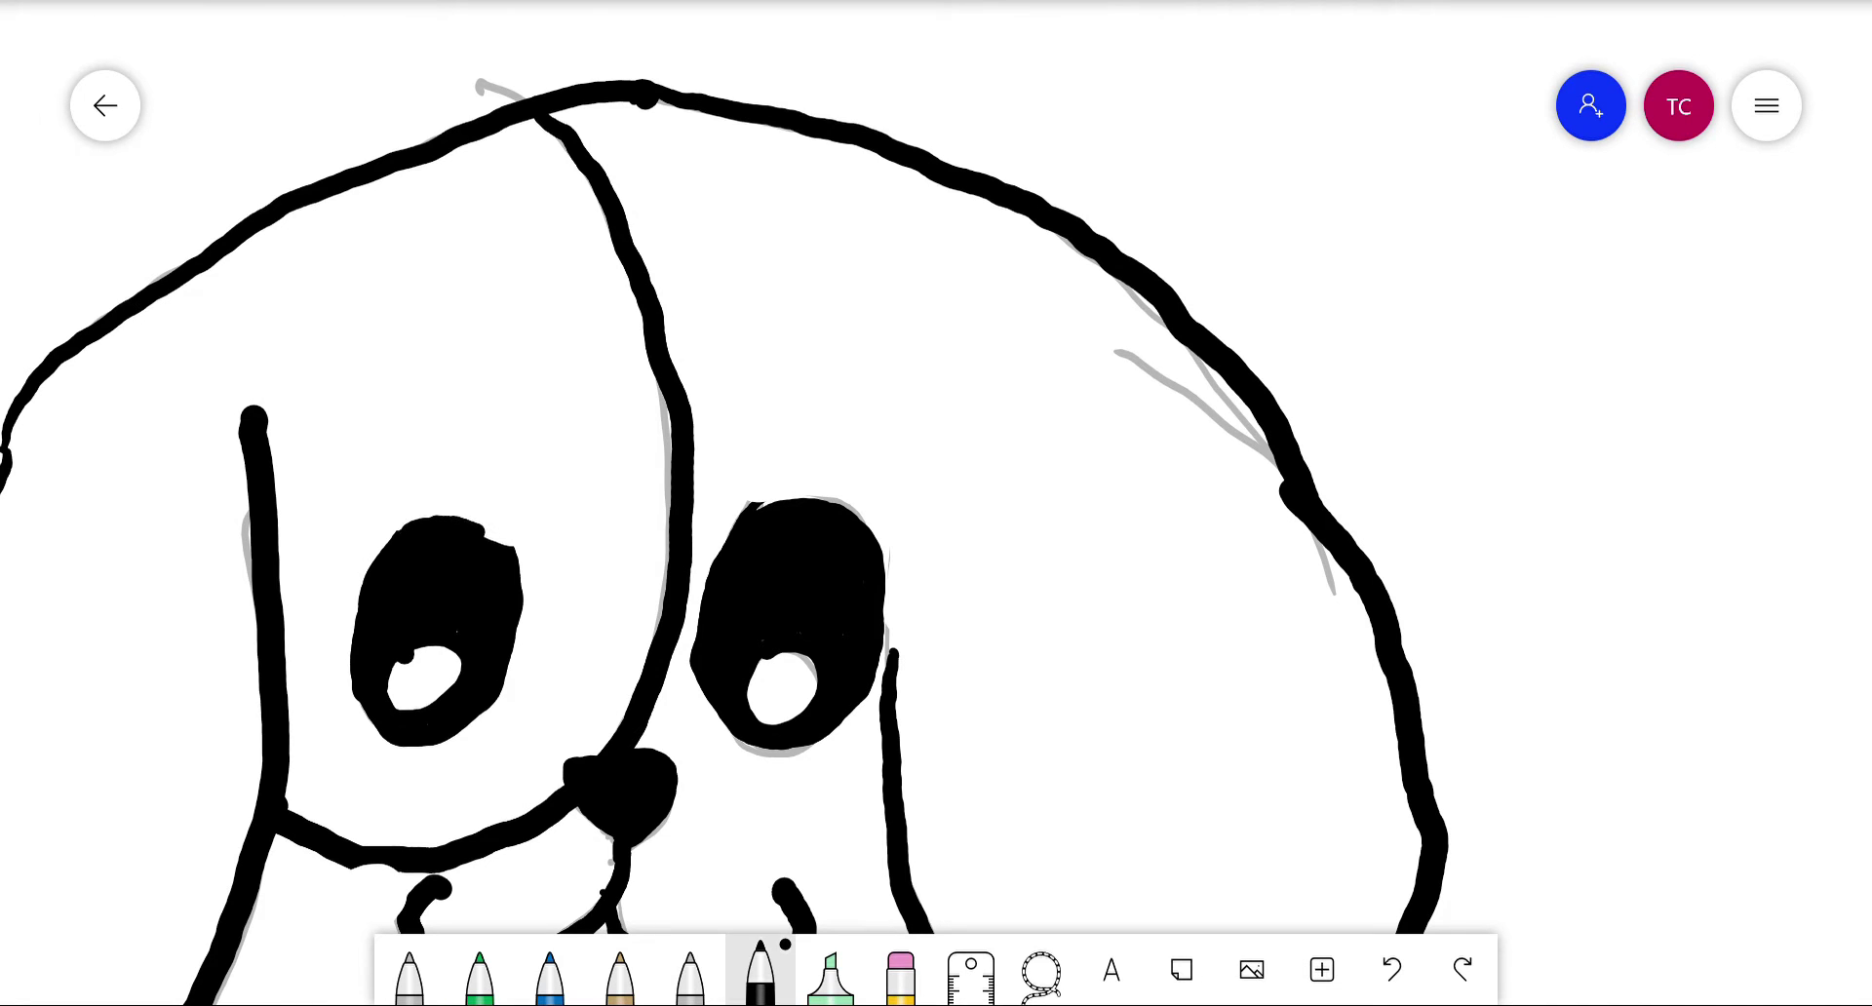
pyautogui.hscroll(2, 936, 504)
pyautogui.scroll(1, 936, 503)
# Step: Erase the gray sketch lines near the right ear's outer edge and clean up the left eye's white highlight
pyautogui.click(901, 973)
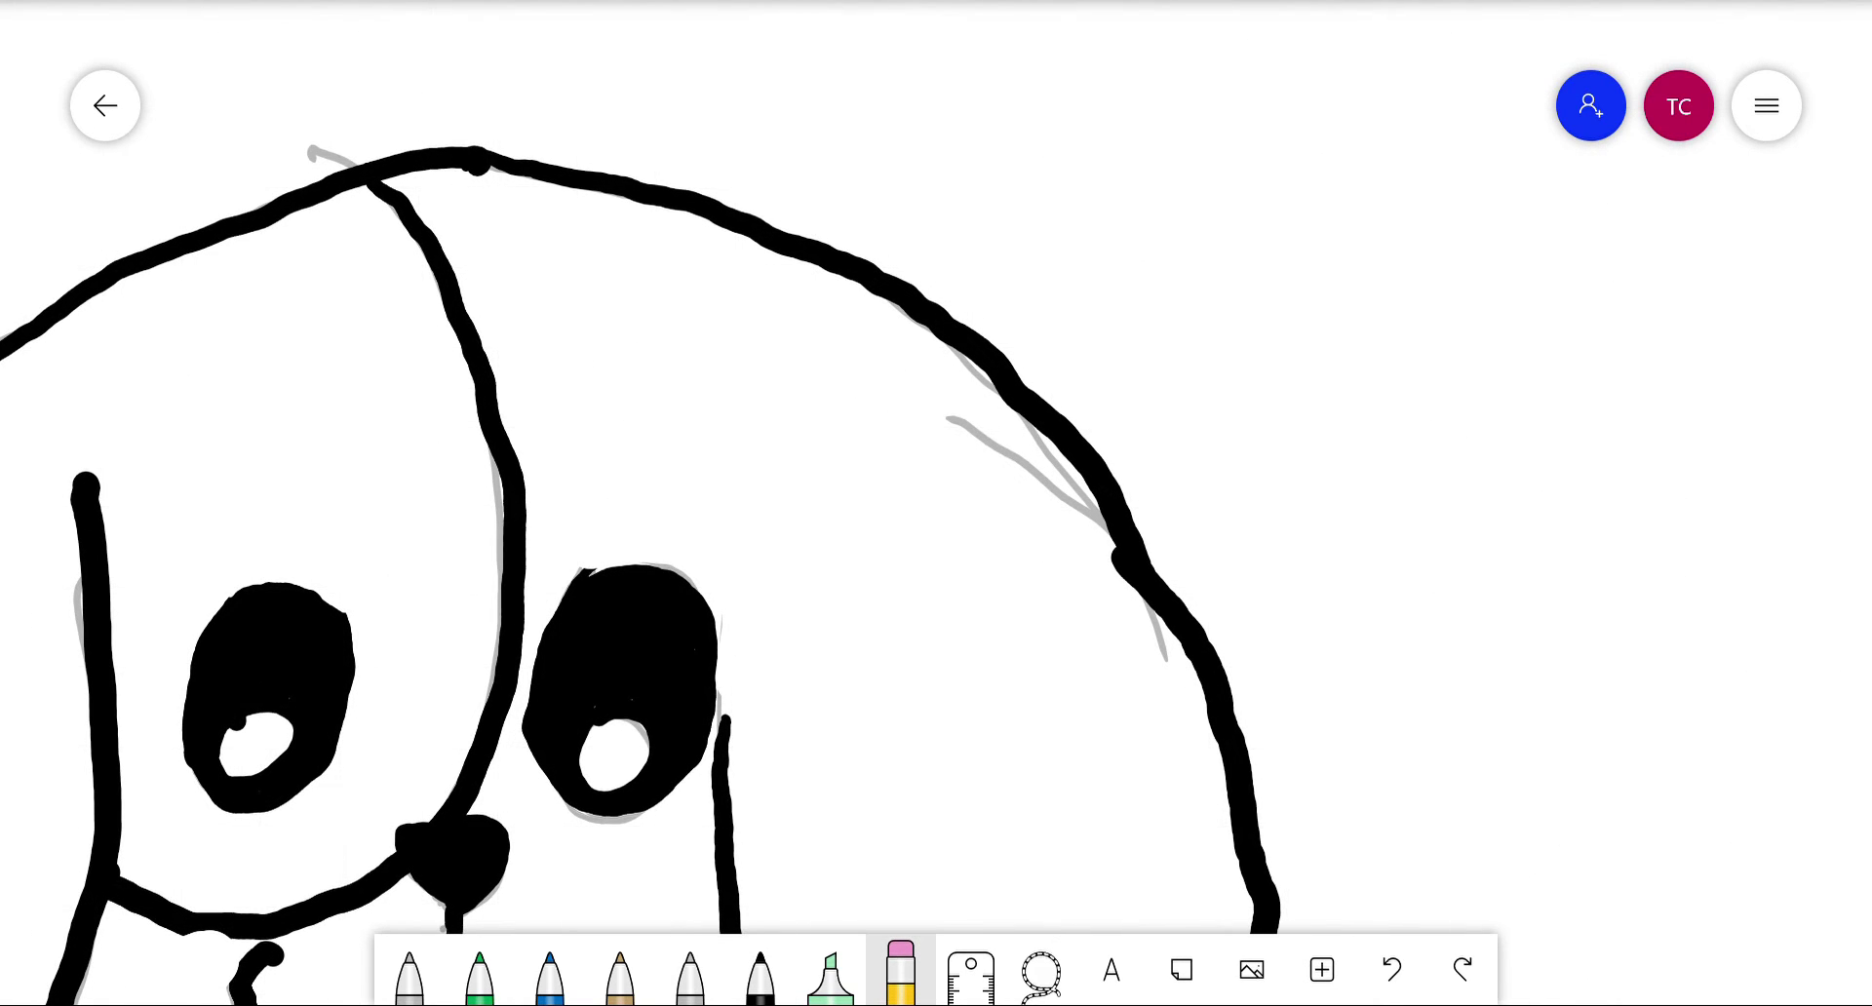
pyautogui.moveTo(985, 453)
pyautogui.mouseDown()
pyautogui.moveTo(1037, 469)
pyautogui.moveTo(1082, 594)
pyautogui.moveTo(1131, 649)
pyautogui.mouseUp()
pyautogui.click(251, 748)
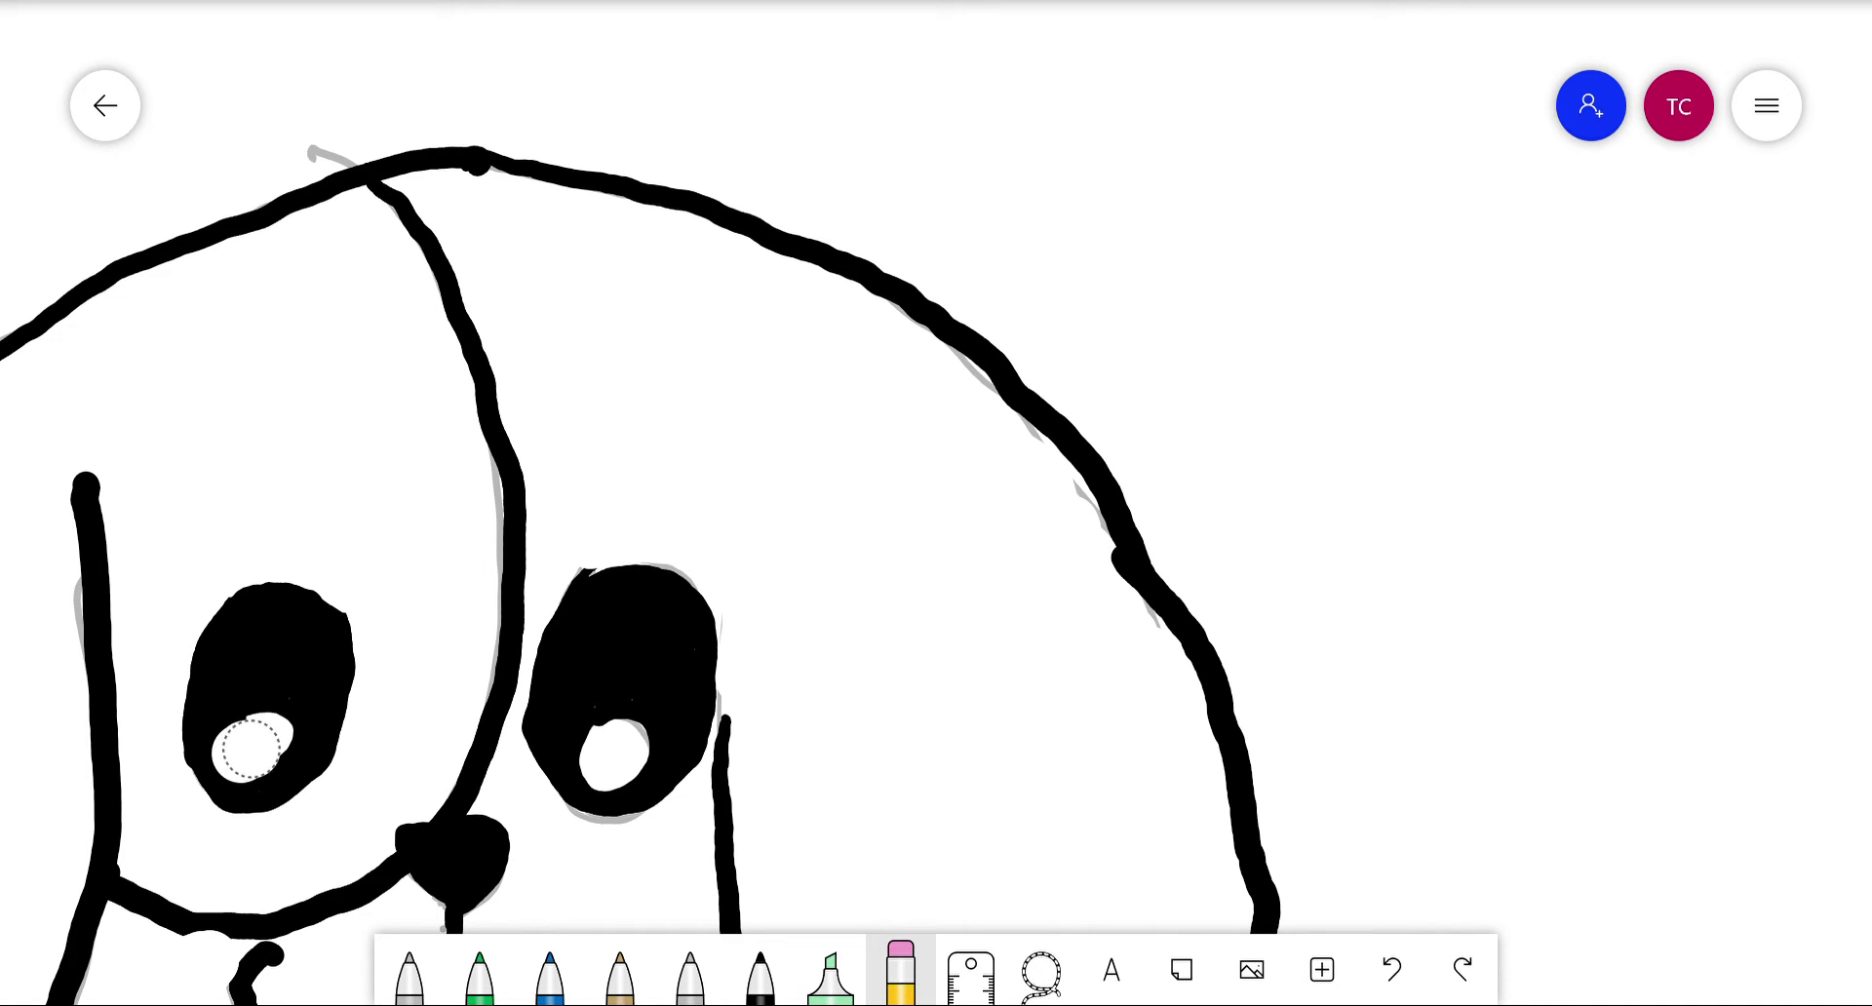
# Step: Draw a short test squiggle with the tan pen on the blank canvas beside the puppy's head
pyautogui.scroll(-6, 936, 503)
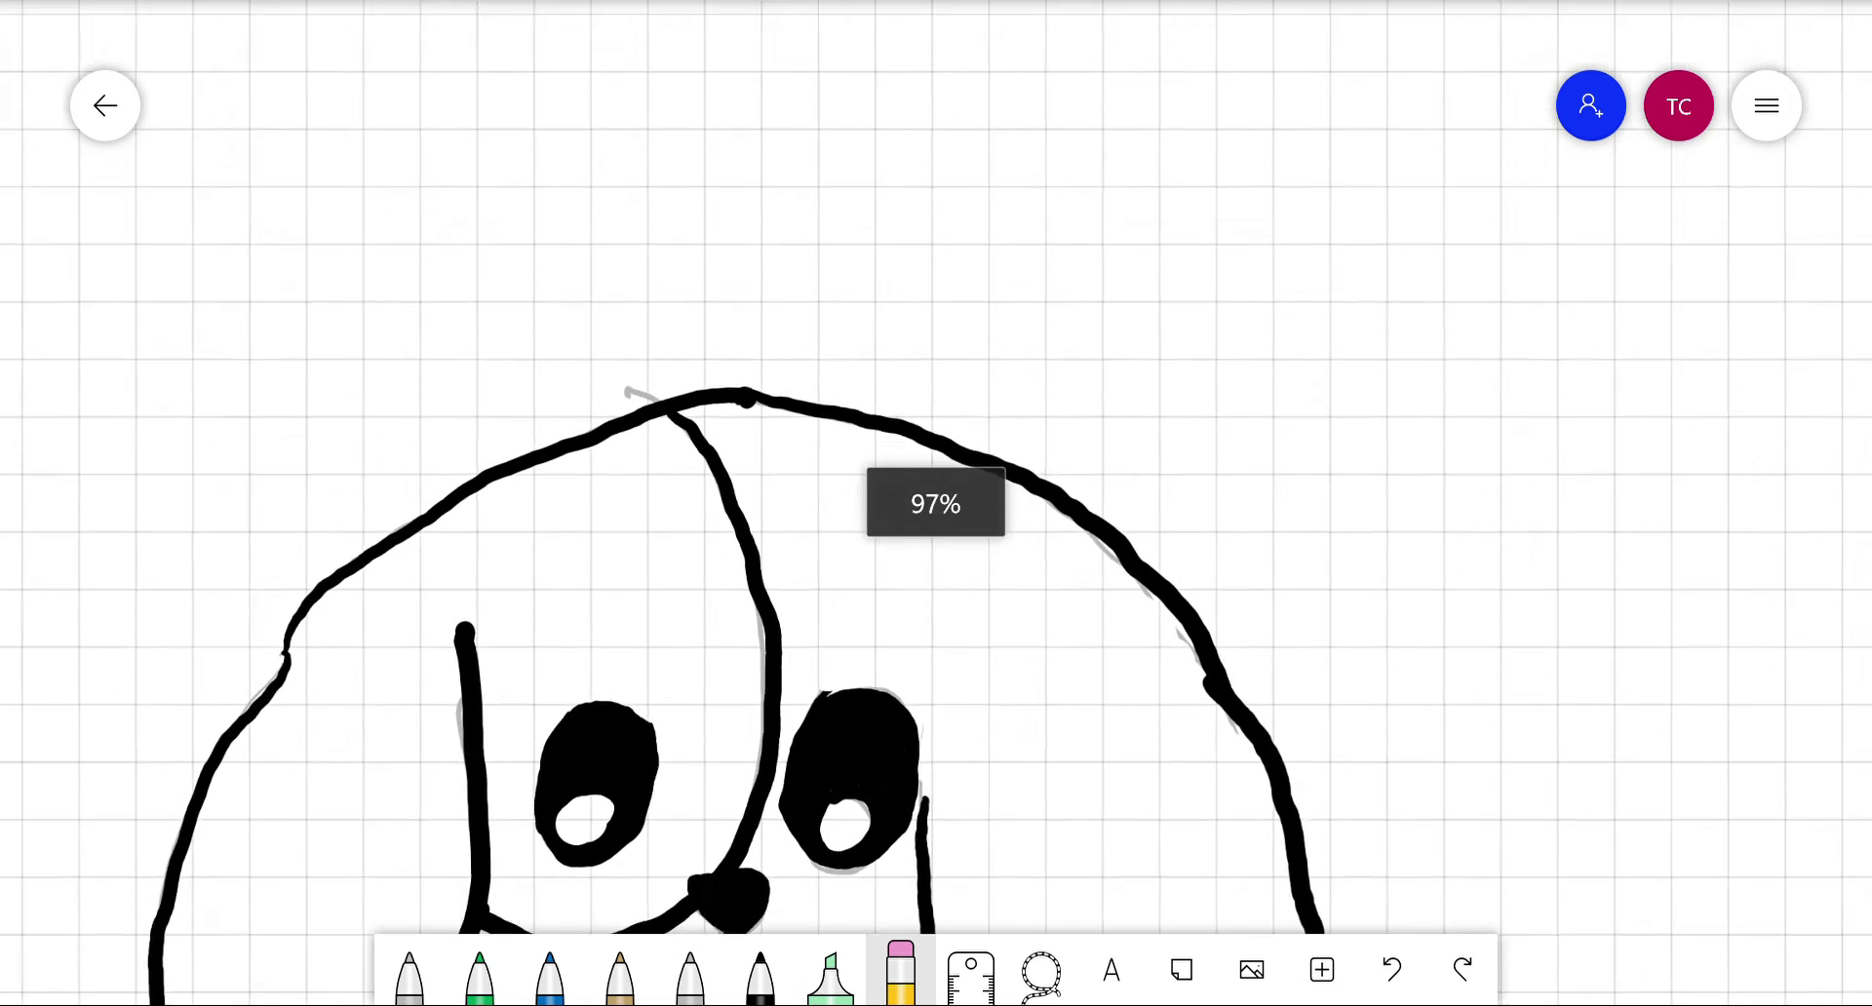
pyautogui.scroll(-5, 937, 503)
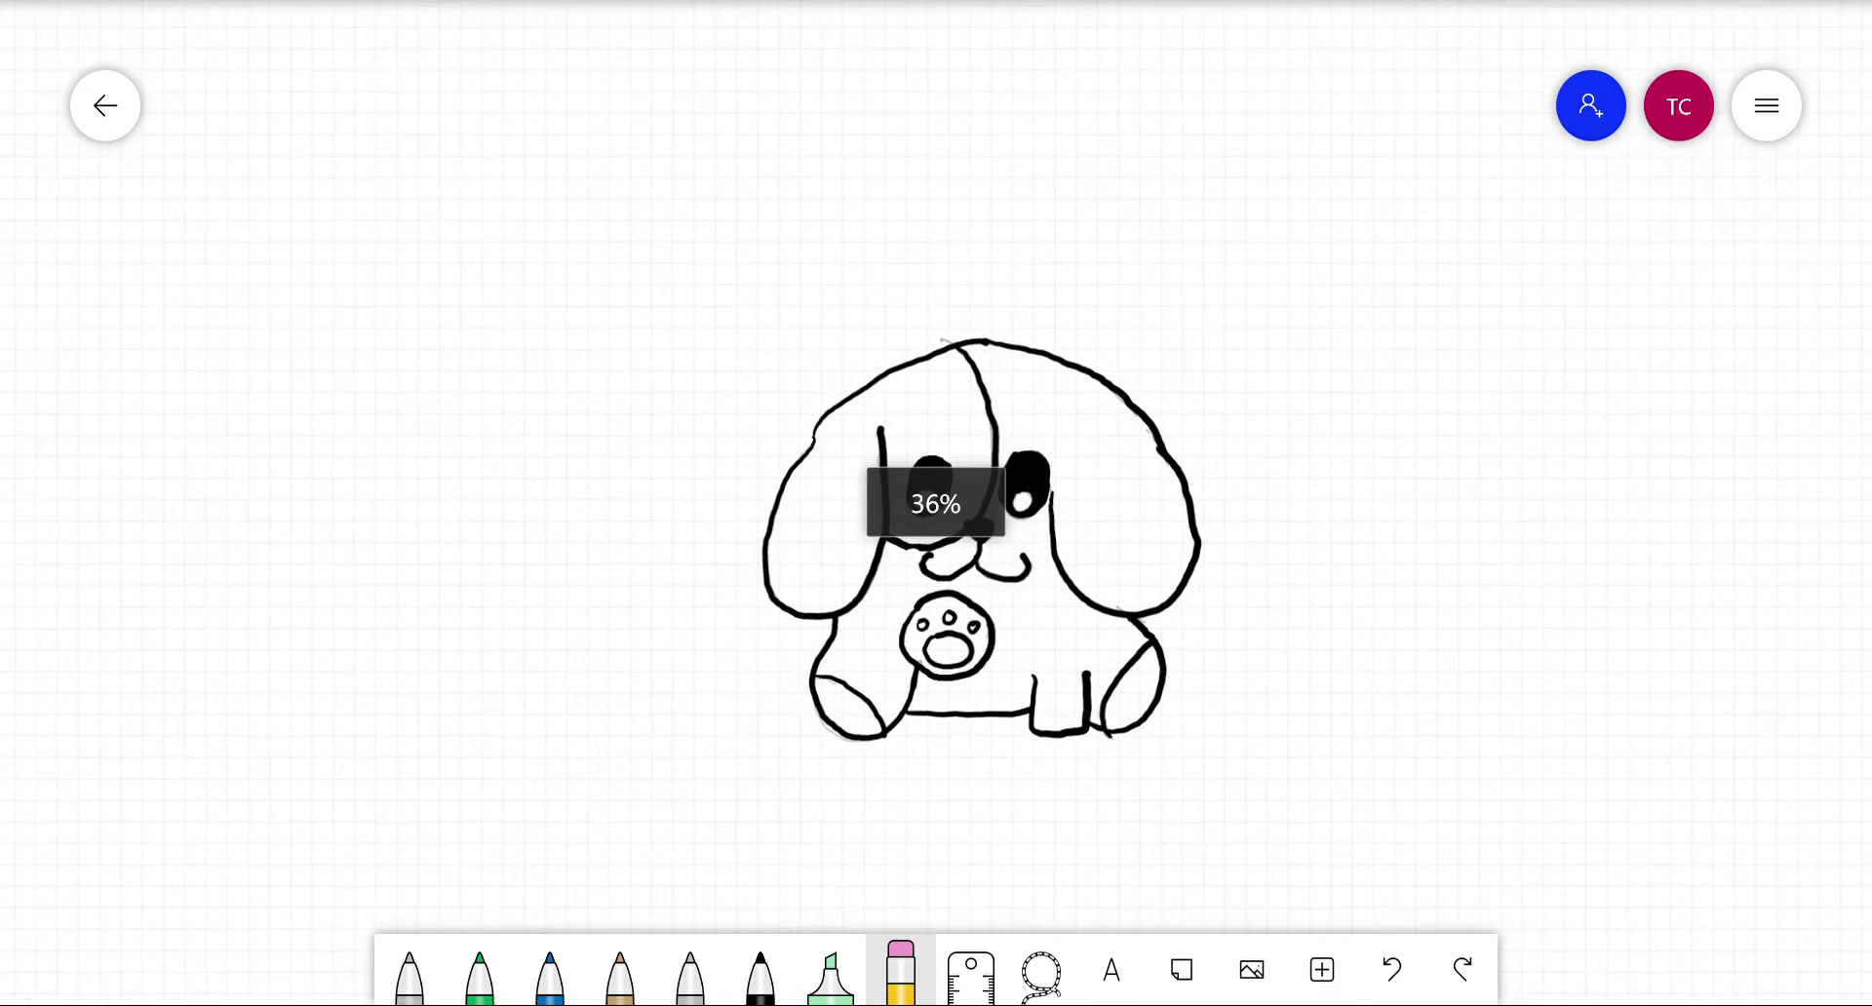
pyautogui.scroll(1, 936, 503)
pyautogui.click(831, 971)
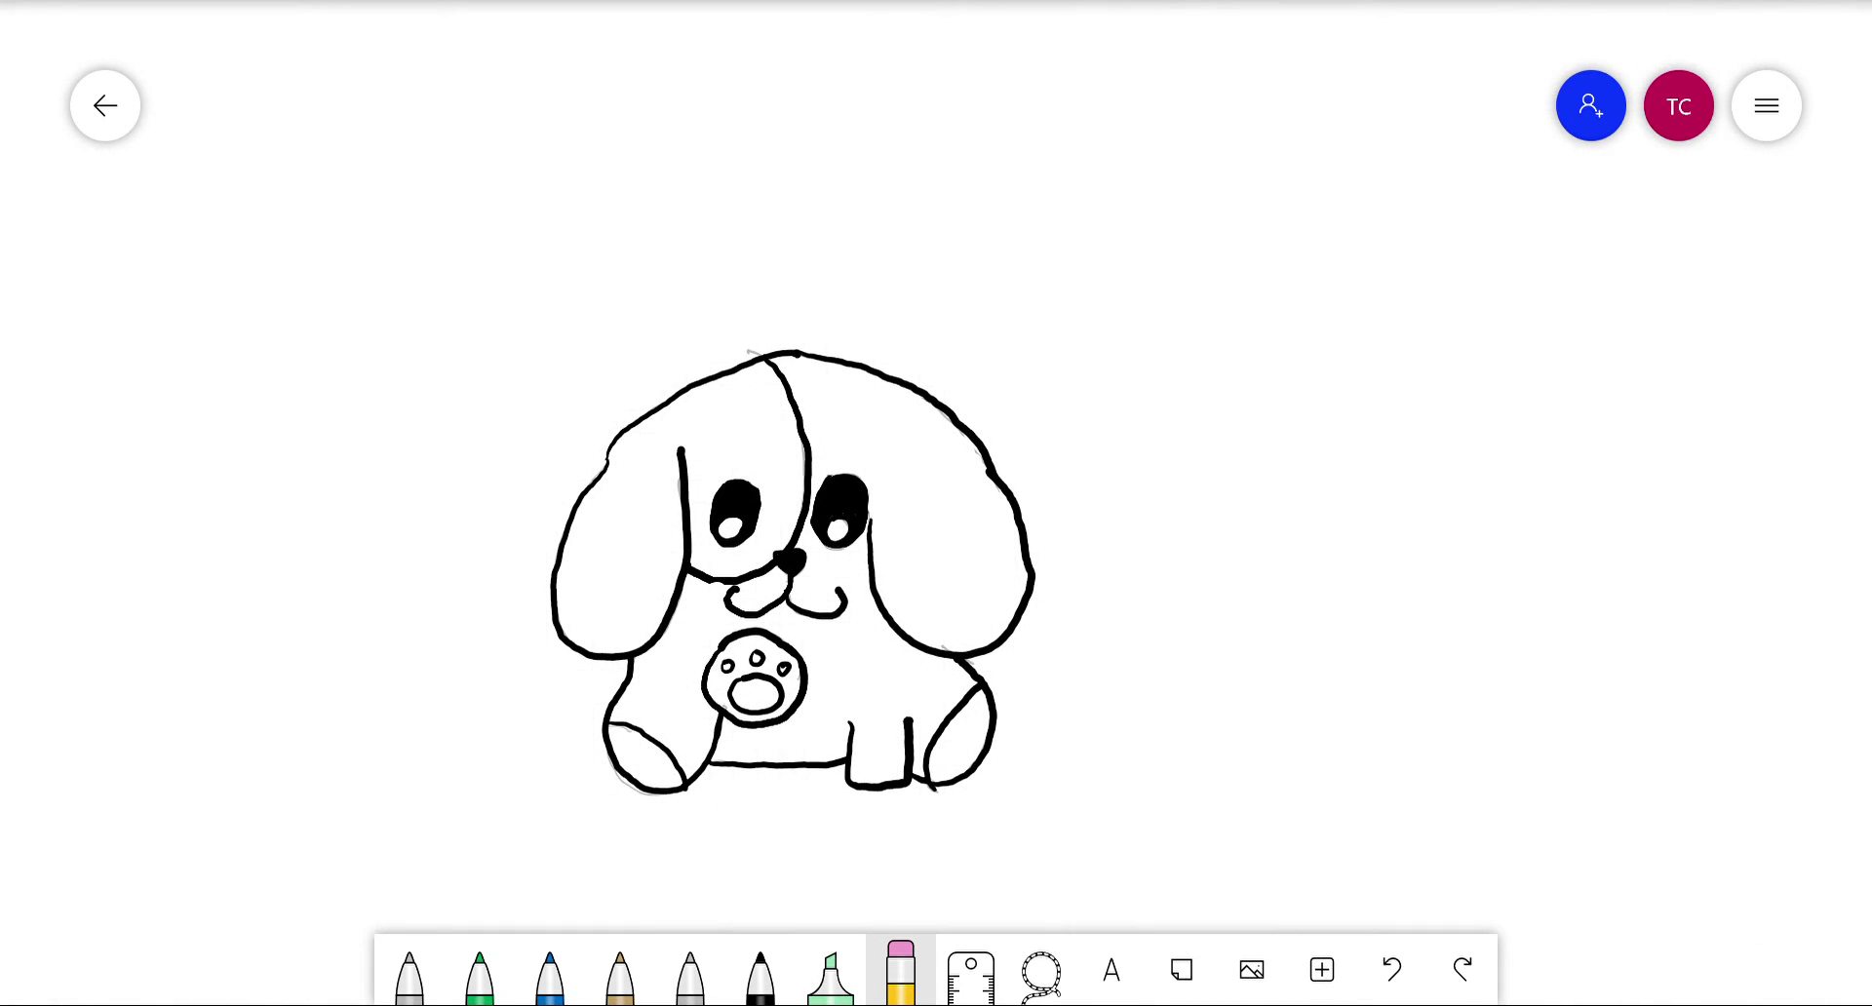
pyautogui.click(620, 971)
pyautogui.click(620, 970)
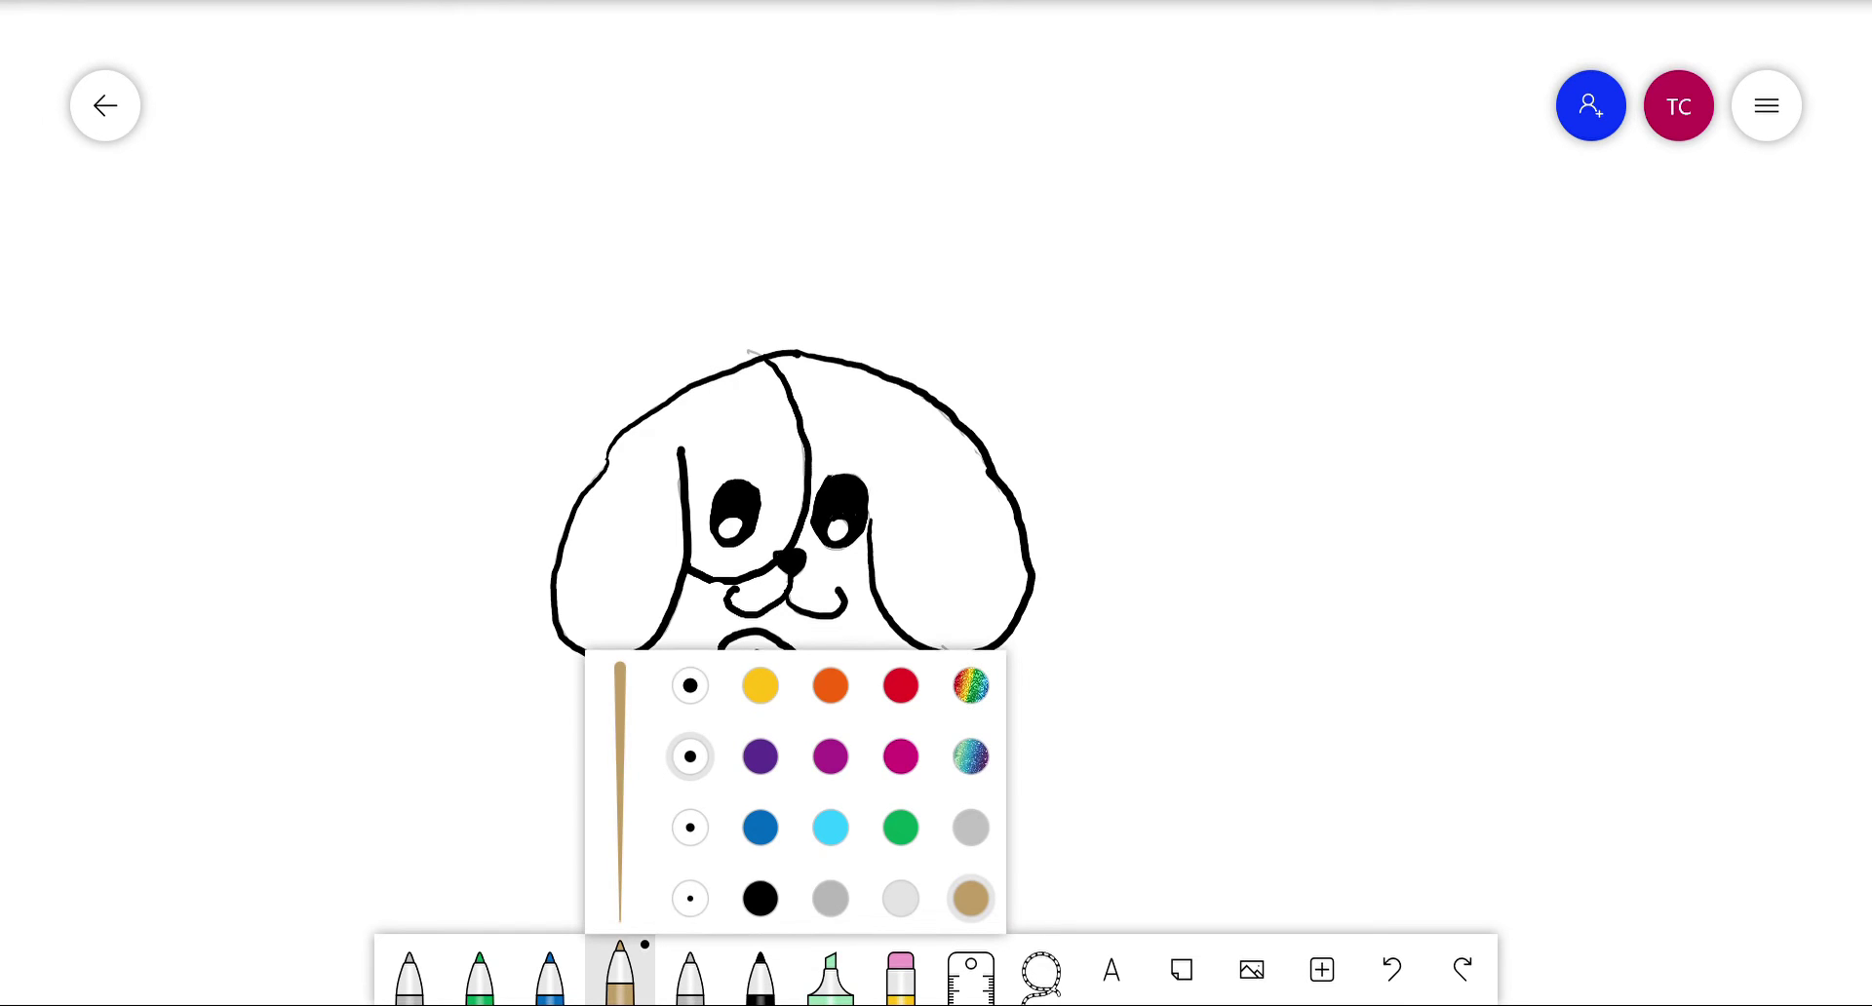
pyautogui.scroll(3, 955, 331)
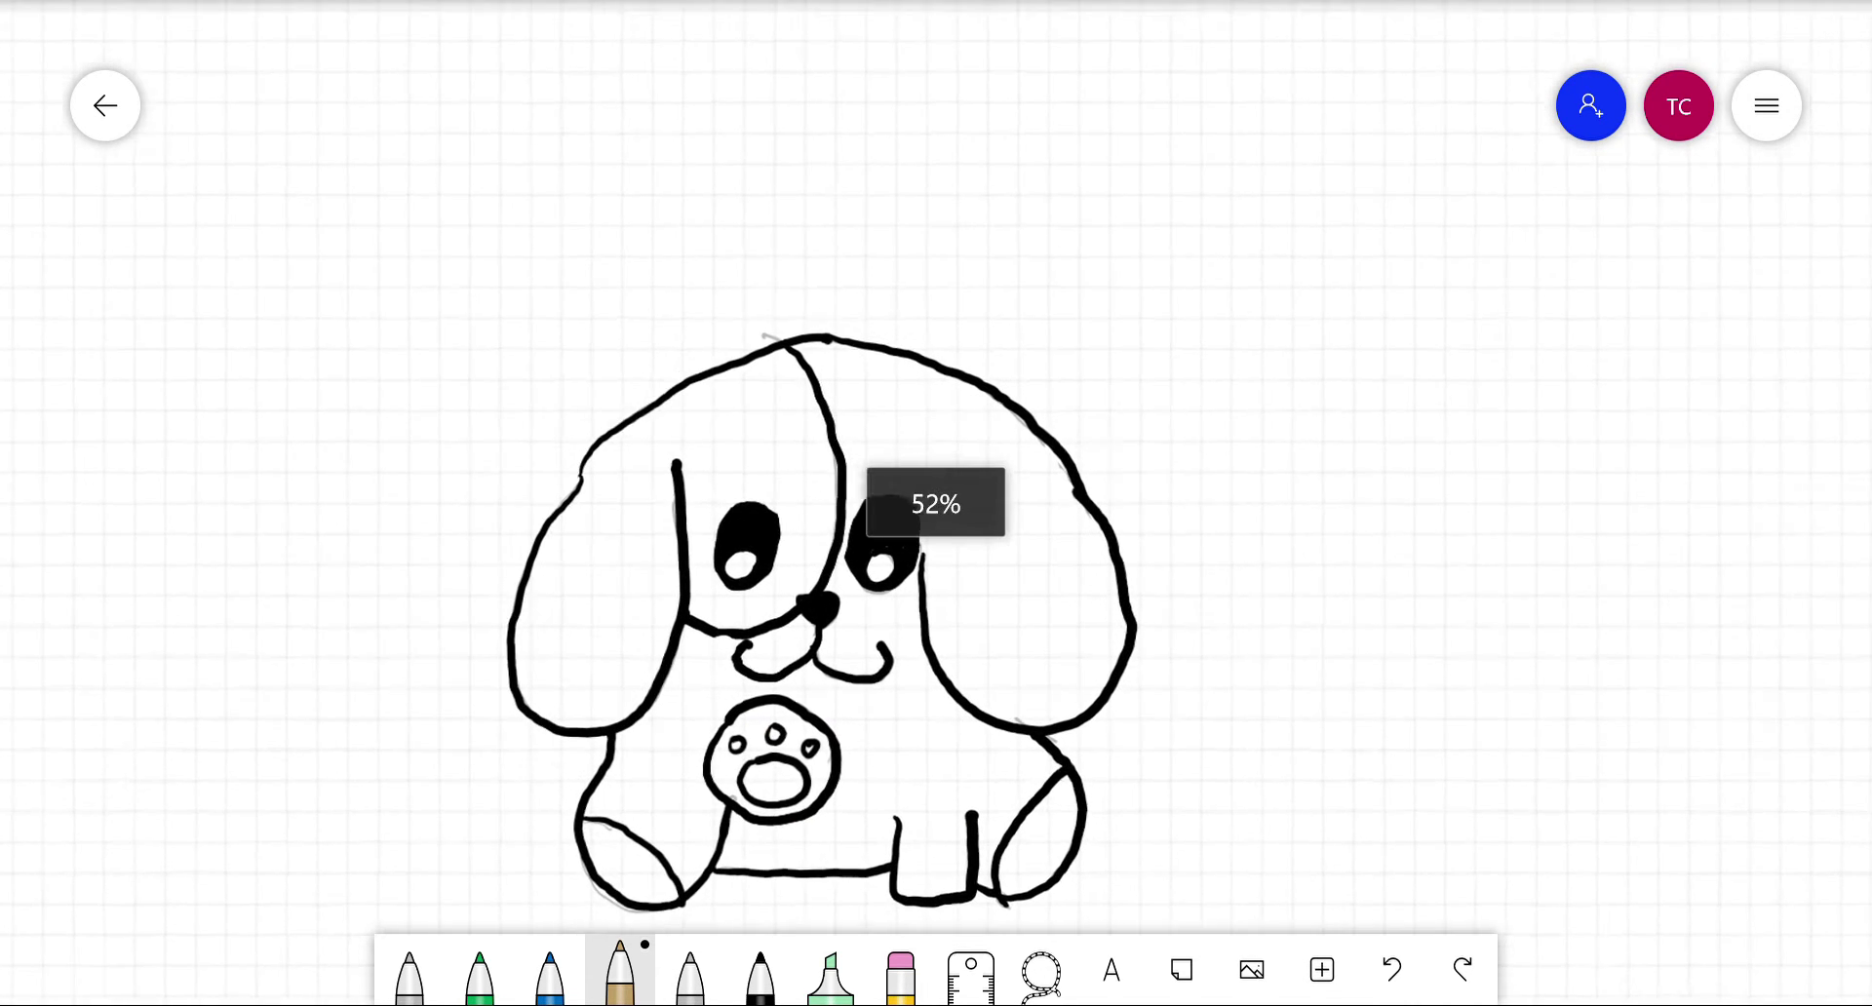
pyautogui.moveTo(1357, 483); pyautogui.dragTo(1507, 507)
# Step: Color the upper part of the face patch above the left eye tan, up to the black outlines
pyautogui.moveTo(580, 456)
pyautogui.mouseDown()
pyautogui.moveTo(546, 532)
pyautogui.moveTo(585, 461)
pyautogui.moveTo(619, 485)
pyautogui.moveTo(632, 546)
pyautogui.moveTo(597, 487)
pyautogui.mouseUp()
pyautogui.click(620, 971)
pyautogui.scroll(5, 702, 380)
pyautogui.moveTo(449, 570)
pyautogui.mouseDown()
pyautogui.moveTo(510, 432)
pyautogui.moveTo(577, 495)
pyautogui.moveTo(644, 741)
pyautogui.moveTo(546, 370)
pyautogui.moveTo(663, 575)
pyautogui.moveTo(697, 711)
pyautogui.moveTo(361, 429)
pyautogui.moveTo(536, 359)
pyautogui.moveTo(245, 889)
pyautogui.moveTo(209, 573)
pyautogui.moveTo(166, 858)
pyautogui.moveTo(195, 926)
pyautogui.moveTo(244, 468)
pyautogui.moveTo(351, 419)
pyautogui.mouseUp()
pyautogui.scroll(-4, 937, 503)
pyautogui.moveTo(574, 690)
pyautogui.mouseDown()
pyautogui.moveTo(556, 466)
pyautogui.moveTo(677, 519)
pyautogui.moveTo(663, 671)
pyautogui.moveTo(546, 819)
pyautogui.moveTo(488, 527)
pyautogui.moveTo(409, 536)
pyautogui.moveTo(331, 458)
pyautogui.moveTo(449, 487)
pyautogui.moveTo(477, 585)
pyautogui.mouseUp()
pyautogui.click(620, 970)
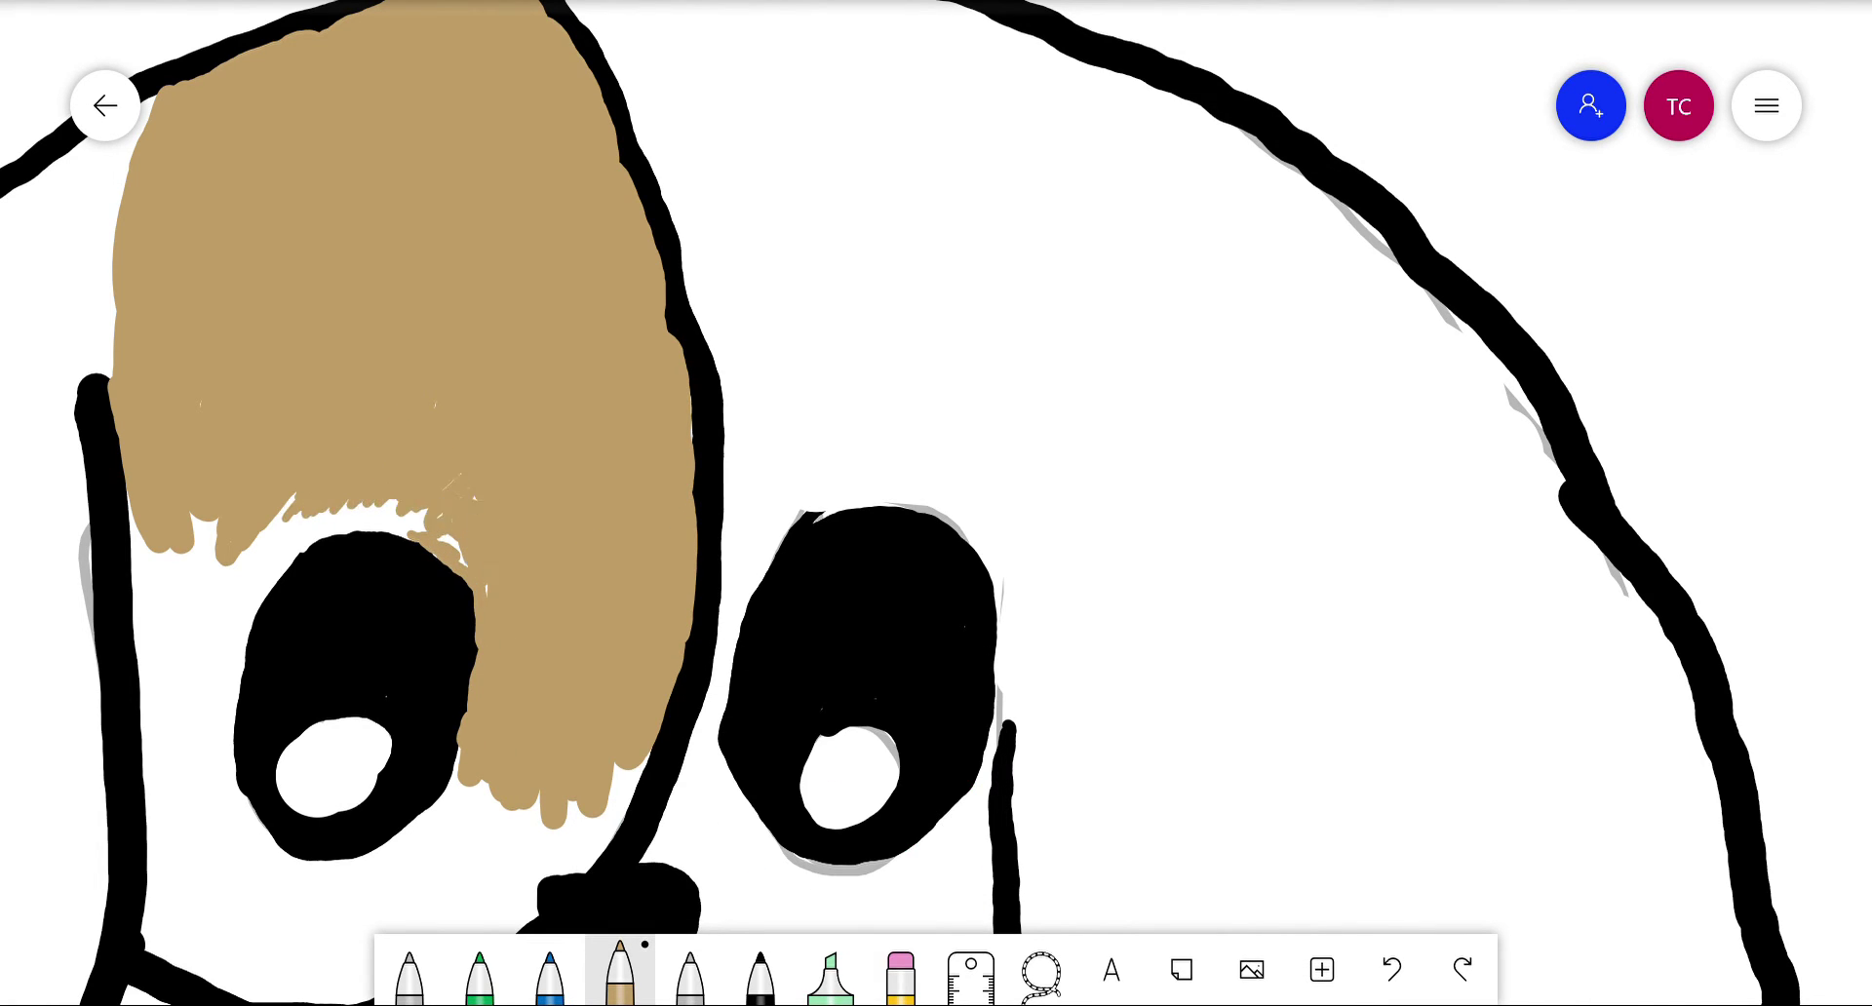
# Step: Color tan between the left eye and the nose, and trace the eye's edge with a thinner tan tip
pyautogui.moveTo(266, 593)
pyautogui.mouseDown()
pyautogui.moveTo(236, 802)
pyautogui.moveTo(380, 856)
pyautogui.moveTo(456, 743)
pyautogui.moveTo(522, 863)
pyautogui.moveTo(570, 863)
pyautogui.moveTo(634, 781)
pyautogui.mouseUp()
pyautogui.click(620, 970)
pyautogui.scroll(-3, 937, 503)
pyautogui.click(620, 970)
pyautogui.click(690, 828)
pyautogui.moveTo(485, 621); pyautogui.dragTo(470, 653)
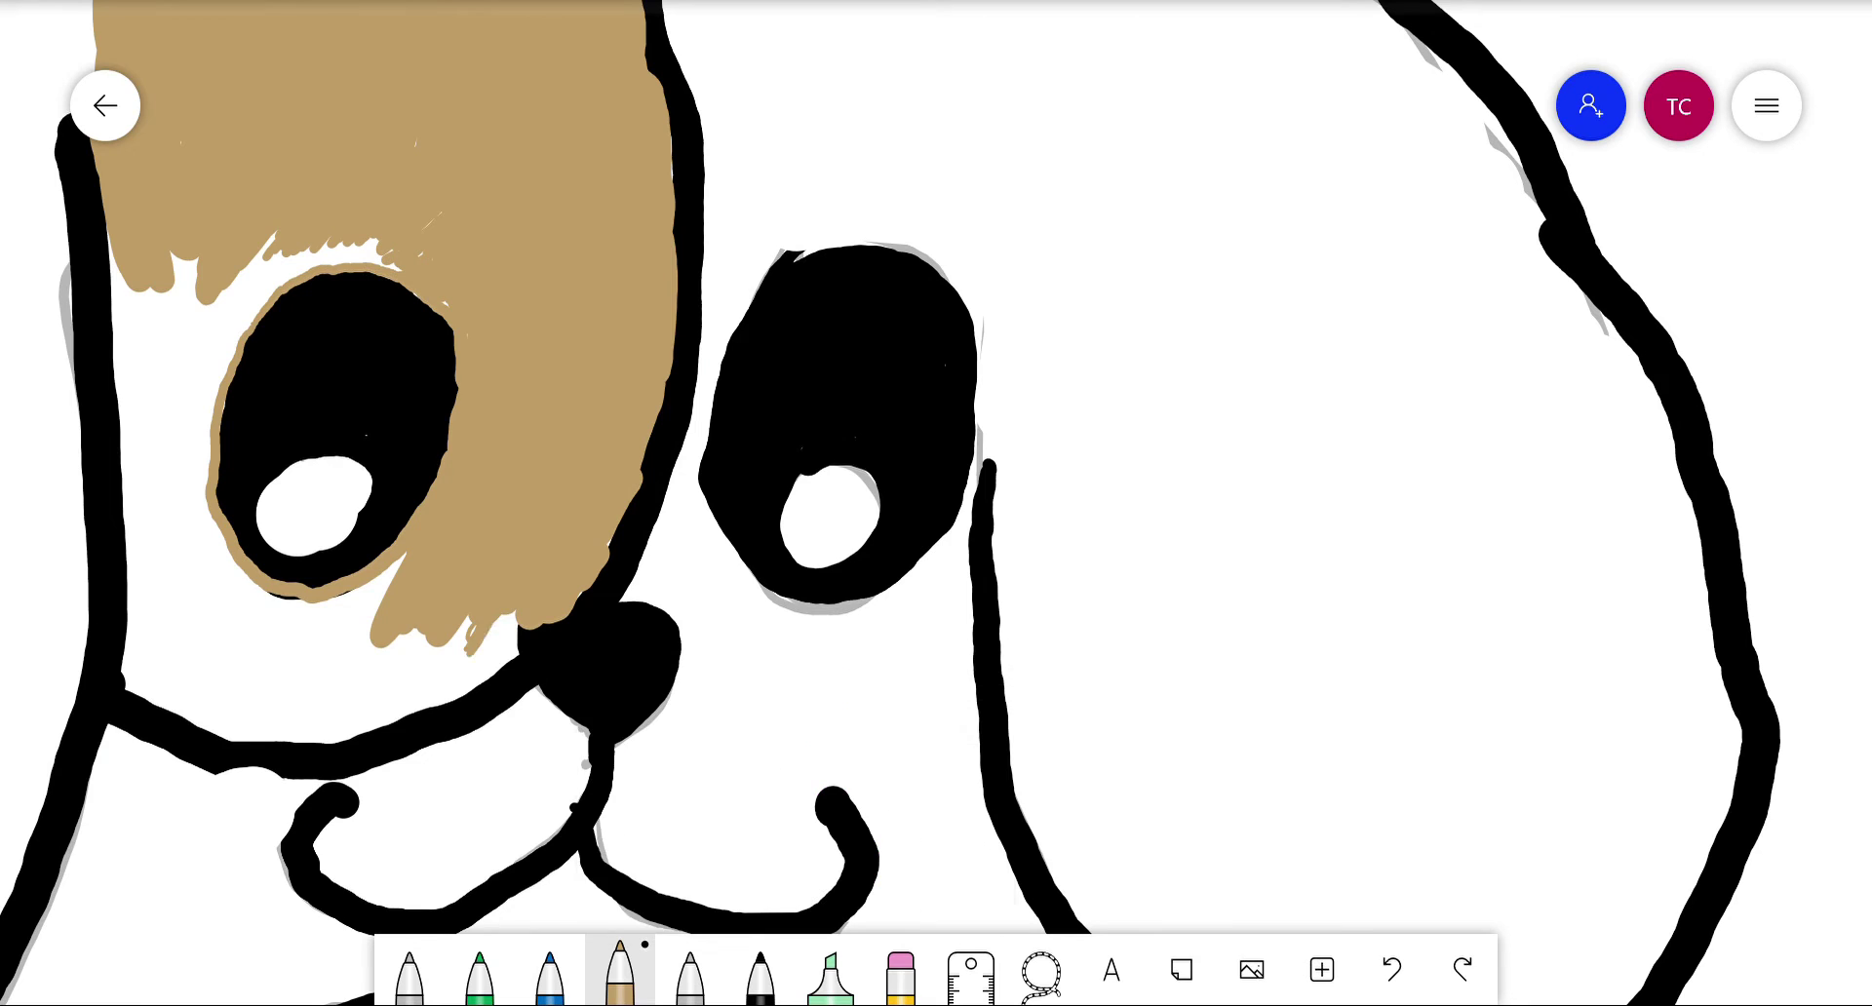
# Step: Fill the rest of the patch beside and below the left eye with the thickest tan tip
pyautogui.doubleClick(761, 971)
pyautogui.click(761, 971)
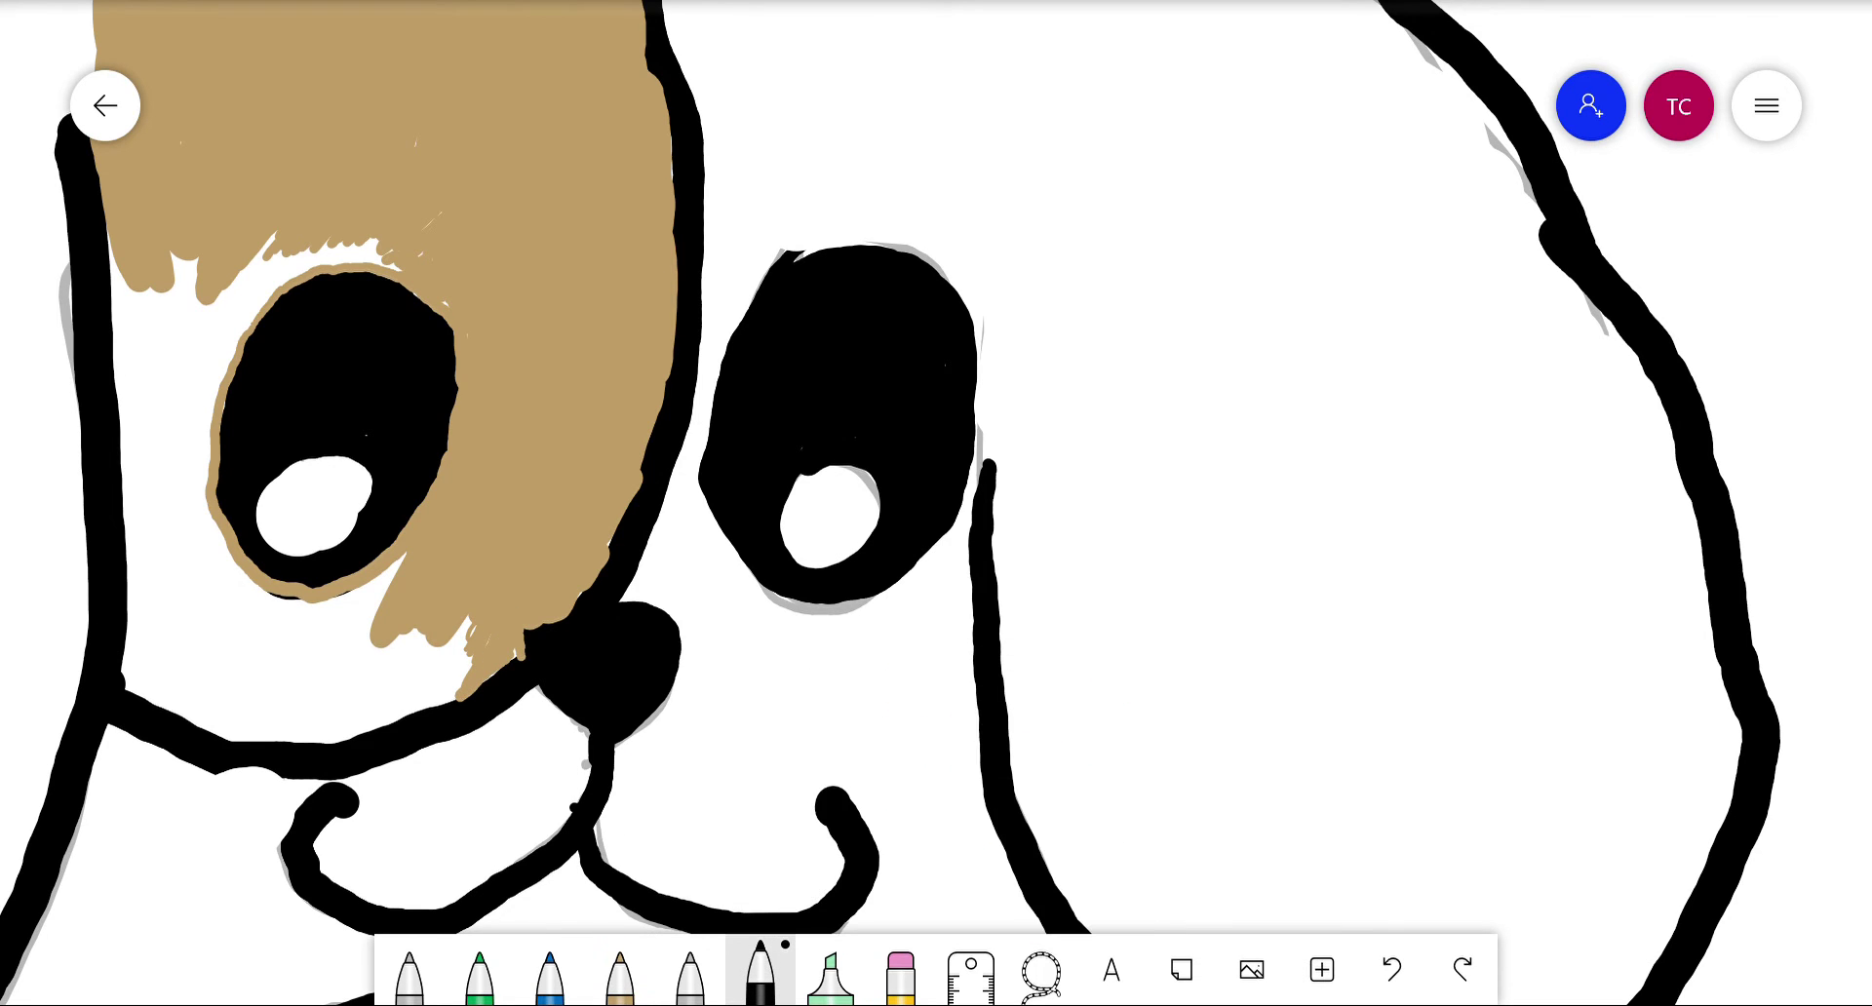
pyautogui.hscroll(-4, 936, 503)
pyautogui.doubleClick(620, 970)
pyautogui.click(690, 686)
pyautogui.moveTo(765, 526)
pyautogui.mouseDown()
pyautogui.moveTo(709, 595)
pyautogui.moveTo(834, 624)
pyautogui.moveTo(722, 673)
pyautogui.moveTo(506, 639)
pyautogui.moveTo(653, 580)
pyautogui.moveTo(534, 551)
pyautogui.moveTo(495, 310)
pyautogui.mouseUp()
pyautogui.moveTo(488, 175)
pyautogui.mouseDown()
pyautogui.moveTo(624, 292)
pyautogui.moveTo(585, 526)
pyautogui.moveTo(585, 351)
pyautogui.moveTo(741, 214)
pyautogui.moveTo(769, 226)
pyautogui.mouseUp()
# Step: Color the top of the left ear tan, following its upper outline down from the forehead
pyautogui.scroll(4, 936, 503)
pyautogui.hscroll(-4, 936, 503)
pyautogui.moveTo(1004, 267)
pyautogui.mouseDown()
pyautogui.moveTo(744, 741)
pyautogui.moveTo(969, 439)
pyautogui.moveTo(980, 234)
pyautogui.moveTo(858, 302)
pyautogui.moveTo(682, 477)
pyautogui.mouseUp()
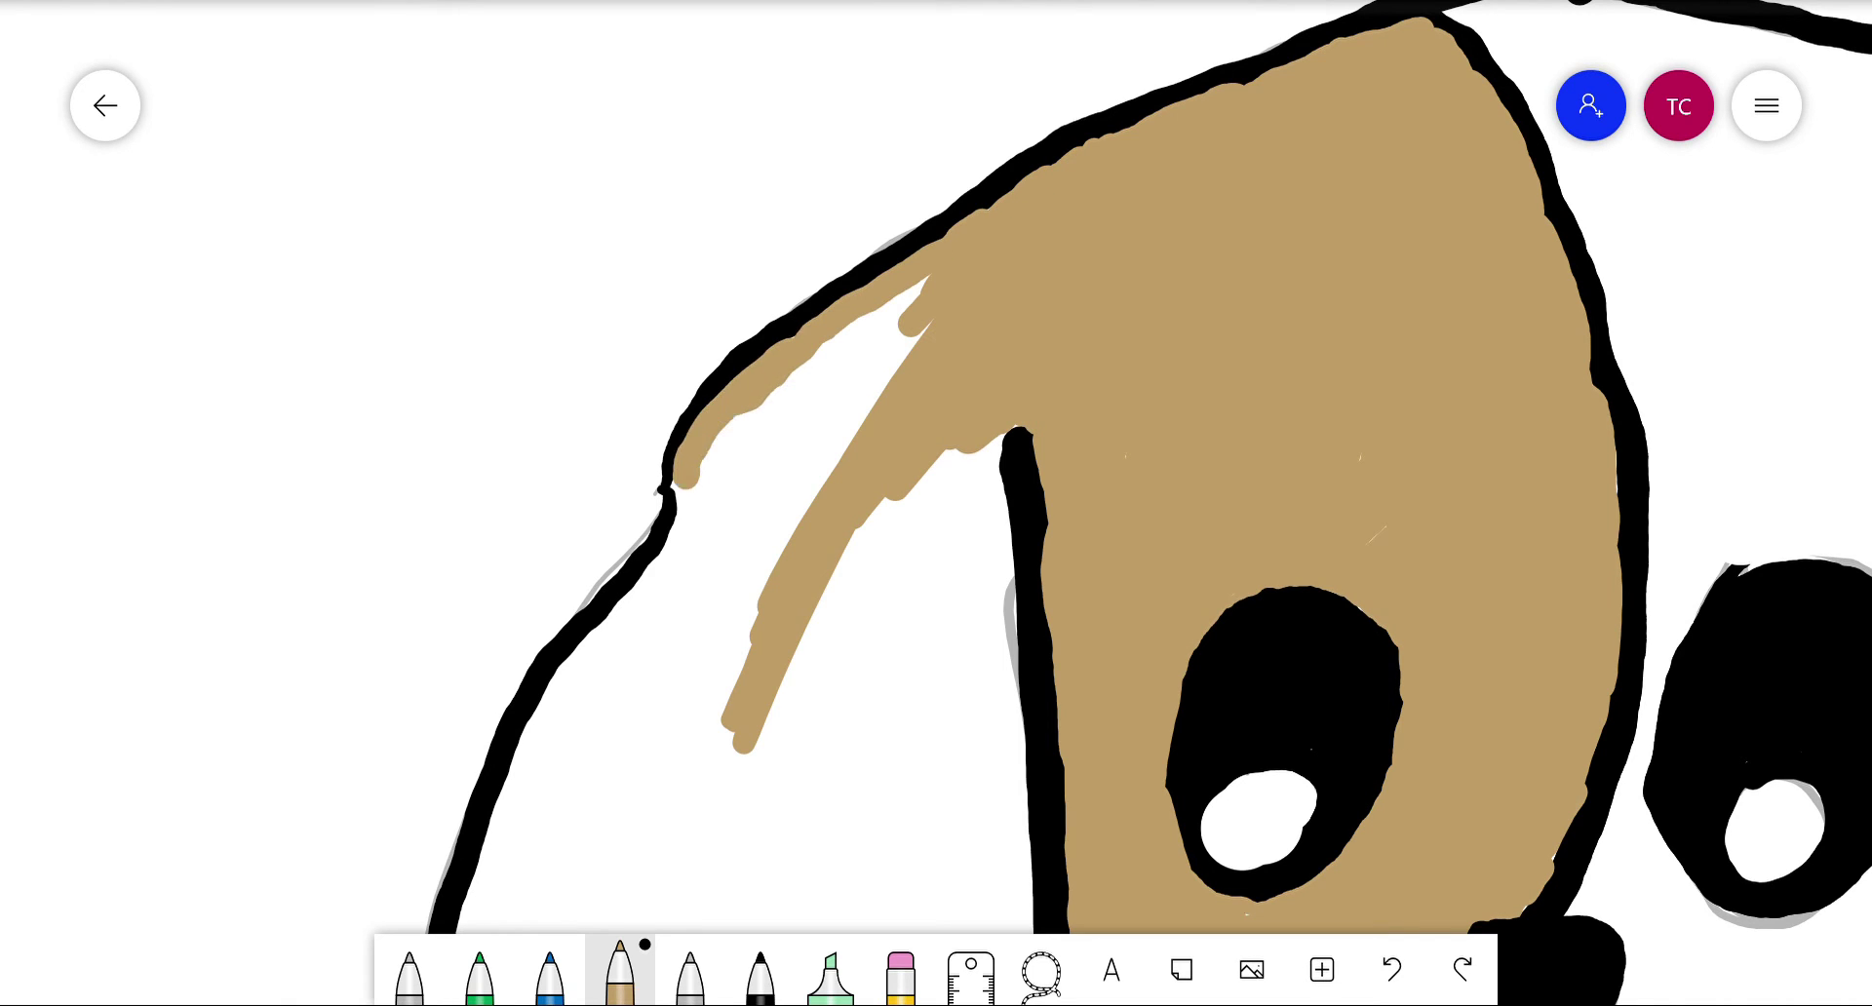
pyautogui.moveTo(927, 283); pyautogui.dragTo(751, 556)
pyautogui.moveTo(936, 458); pyautogui.dragTo(770, 809)
pyautogui.moveTo(878, 536); pyautogui.dragTo(819, 771)
pyautogui.moveTo(938, 463); pyautogui.dragTo(819, 814)
# Step: Fill the middle of the left ear with tan up to its inner edge beside the face
pyautogui.scroll(-4, 936, 503)
pyautogui.hscroll(-2, 936, 503)
pyautogui.moveTo(912, 400); pyautogui.dragTo(783, 771)
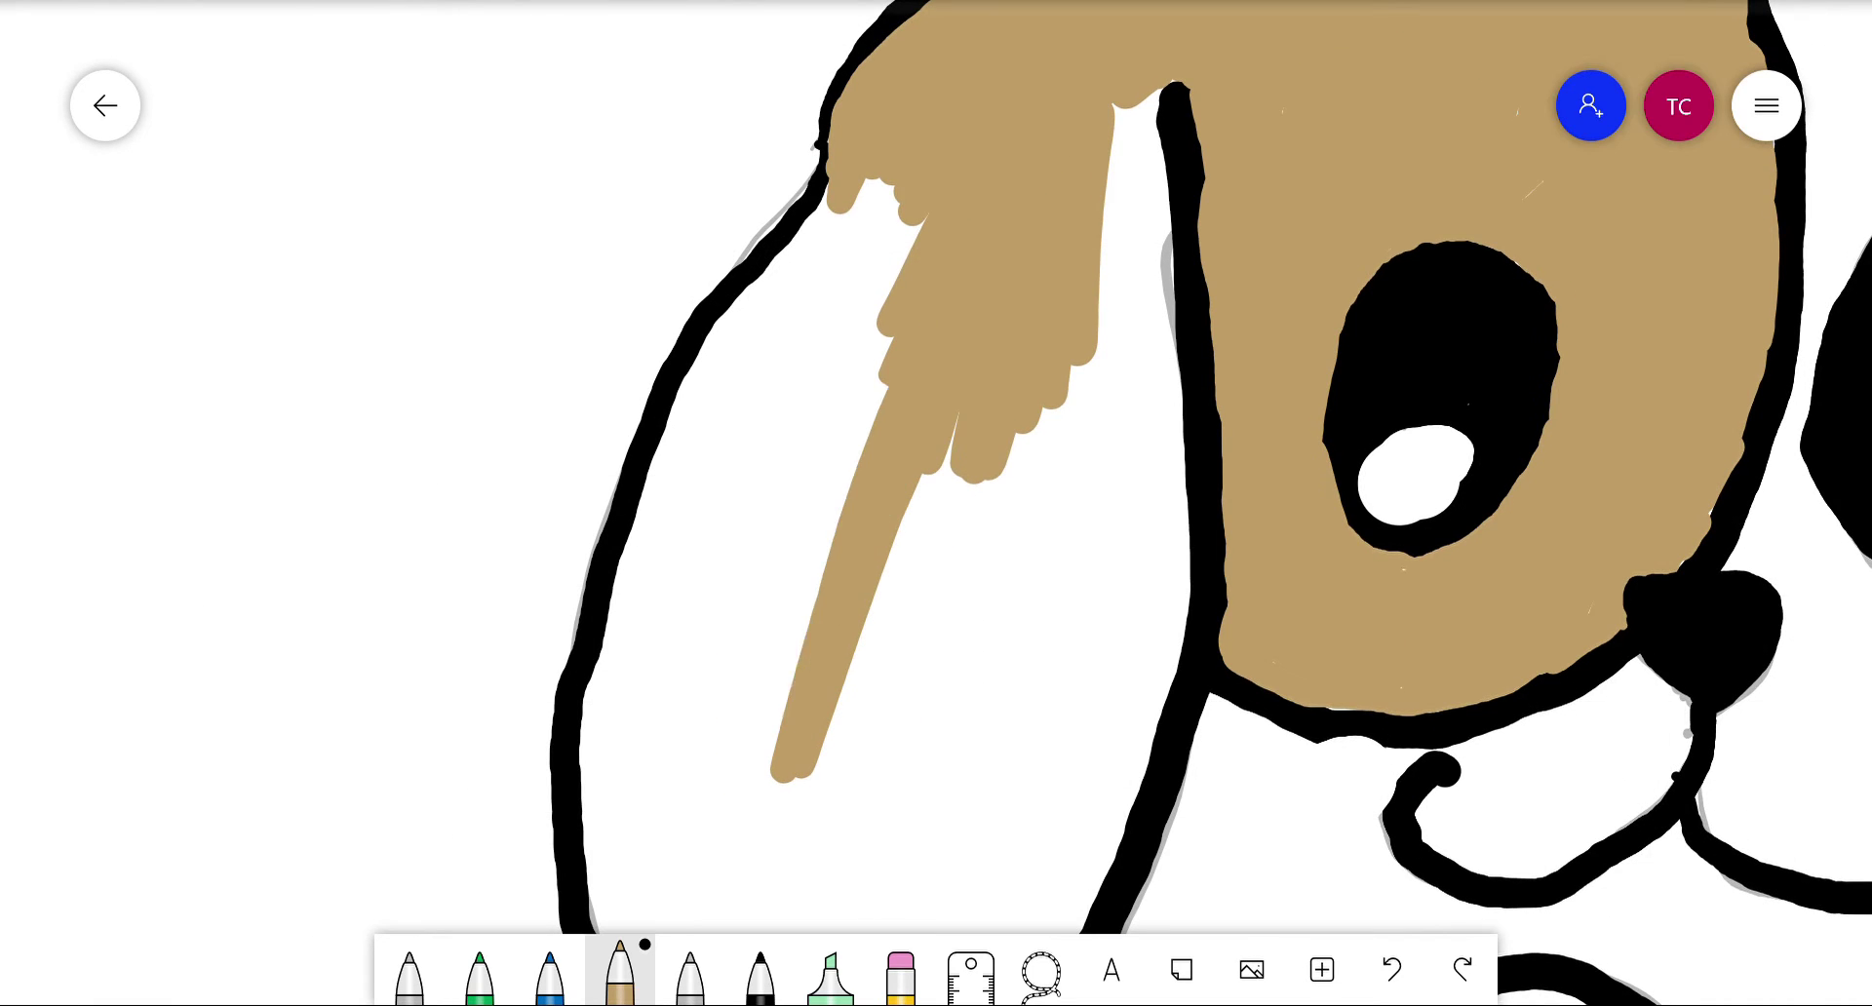
pyautogui.moveTo(897, 249); pyautogui.dragTo(751, 712)
pyautogui.moveTo(878, 205); pyautogui.dragTo(716, 634)
pyautogui.moveTo(942, 429); pyautogui.dragTo(860, 673)
pyautogui.moveTo(1109, 376); pyautogui.dragTo(932, 827)
pyautogui.moveTo(1121, 429); pyautogui.dragTo(1034, 868)
pyautogui.moveTo(1141, 799)
pyautogui.mouseDown()
pyautogui.moveTo(1102, 302)
pyautogui.moveTo(1161, 92)
pyautogui.mouseUp()
pyautogui.moveTo(1160, 156)
pyautogui.mouseDown()
pyautogui.moveTo(1150, 370)
pyautogui.moveTo(1182, 634)
pyautogui.mouseUp()
pyautogui.moveTo(1156, 331); pyautogui.dragTo(1155, 400)
# Step: Fill the white strip along the left ear's outer edge with tan
pyautogui.moveTo(819, 224); pyautogui.dragTo(702, 526)
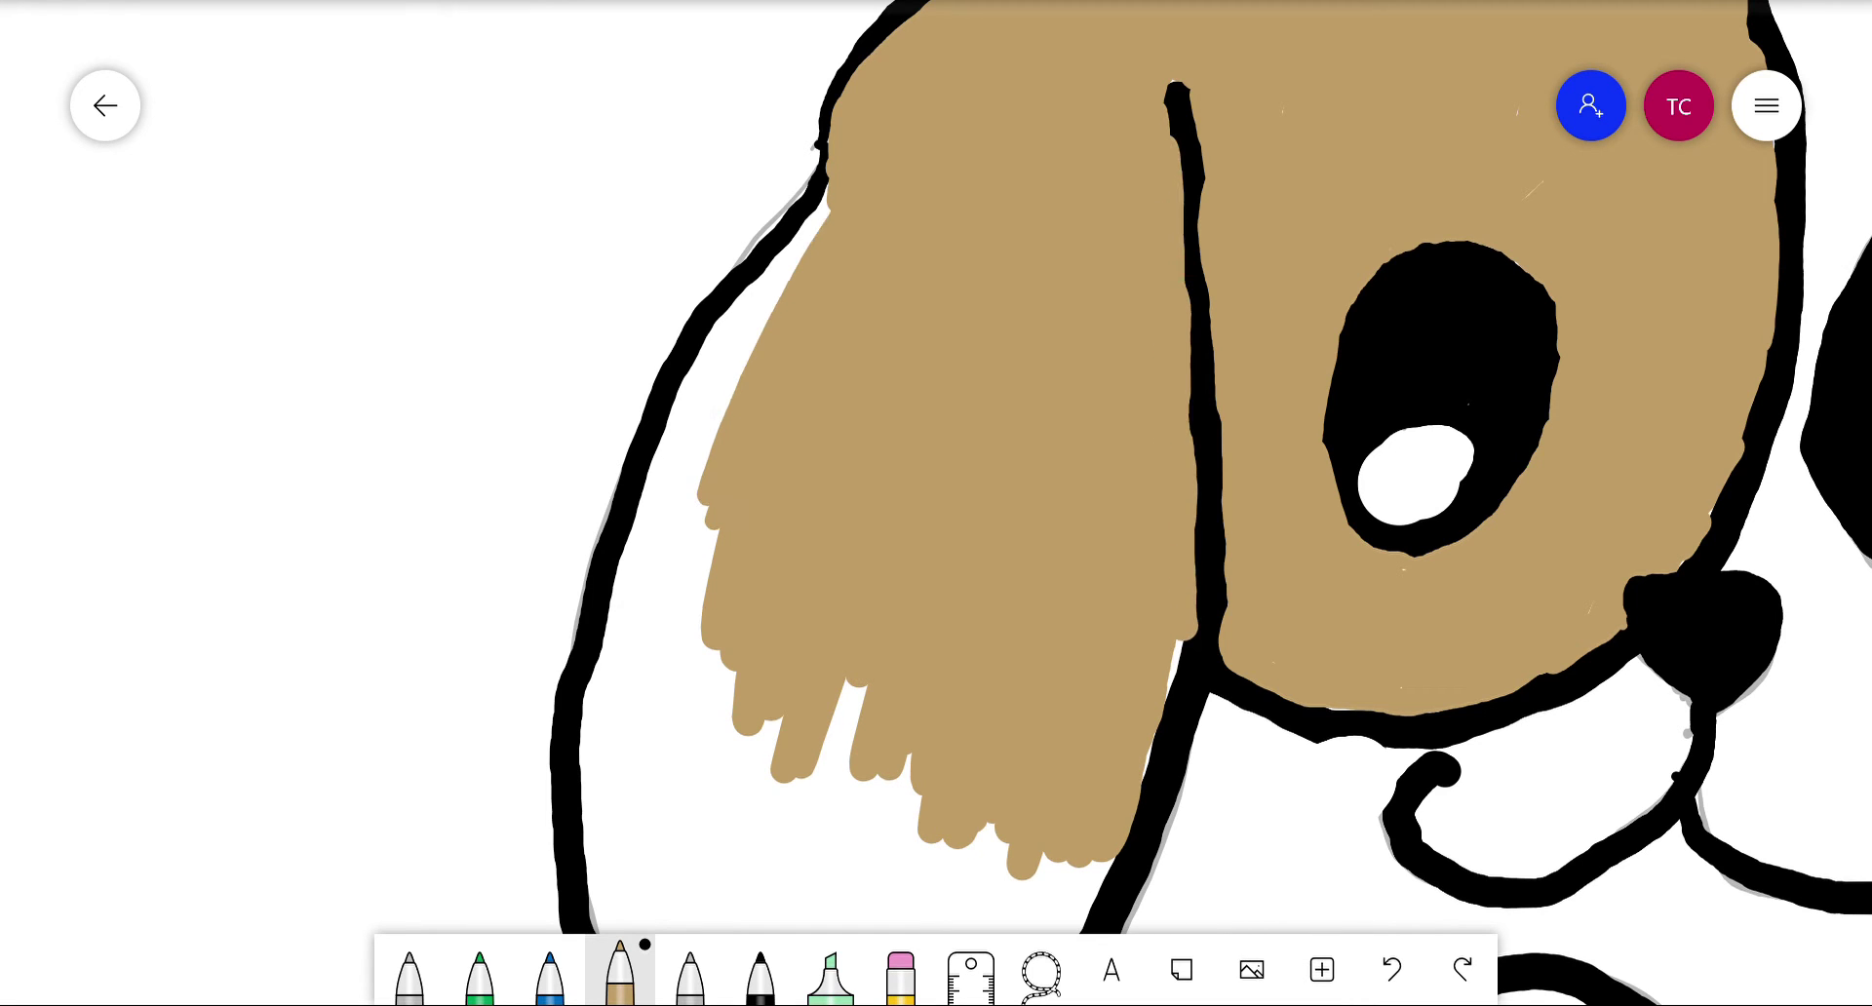
pyautogui.moveTo(829, 176)
pyautogui.mouseDown()
pyautogui.moveTo(682, 390)
pyautogui.moveTo(609, 731)
pyautogui.mouseUp()
pyautogui.moveTo(771, 292); pyautogui.dragTo(624, 653)
pyautogui.moveTo(634, 527); pyautogui.dragTo(594, 820)
pyautogui.moveTo(700, 517)
pyautogui.mouseDown()
pyautogui.moveTo(621, 785)
pyautogui.moveTo(682, 795)
pyautogui.mouseUp()
# Step: Finish the left ear's tan area with a curved lower edge, leaving the ear tip white
pyautogui.scroll(-3, 936, 503)
pyautogui.hscroll(-1, 936, 503)
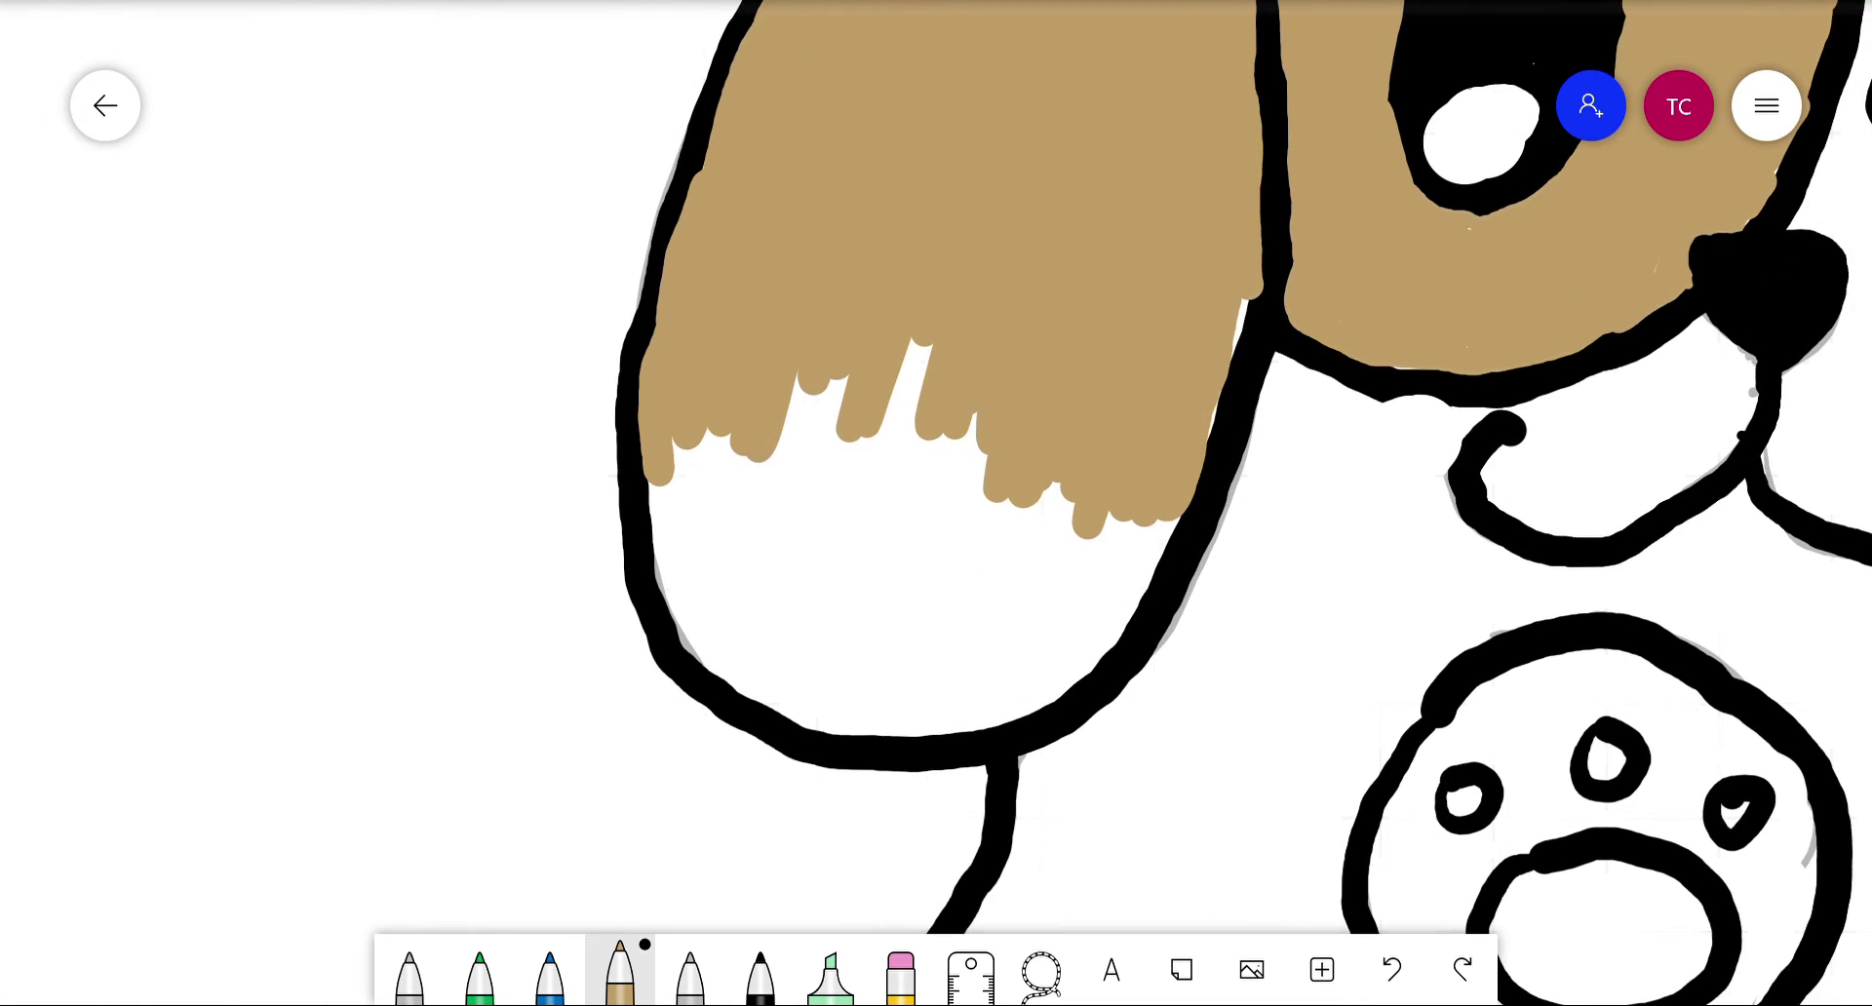
pyautogui.moveTo(648, 495)
pyautogui.mouseDown()
pyautogui.moveTo(843, 460)
pyautogui.moveTo(1136, 597)
pyautogui.mouseUp()
pyautogui.moveTo(683, 459); pyautogui.dragTo(912, 360)
pyautogui.moveTo(907, 439); pyautogui.dragTo(985, 459)
pyautogui.moveTo(1048, 488)
pyautogui.mouseDown()
pyautogui.moveTo(1132, 527)
pyautogui.moveTo(1170, 585)
pyautogui.mouseUp()
pyautogui.moveTo(1238, 302); pyautogui.dragTo(1209, 478)
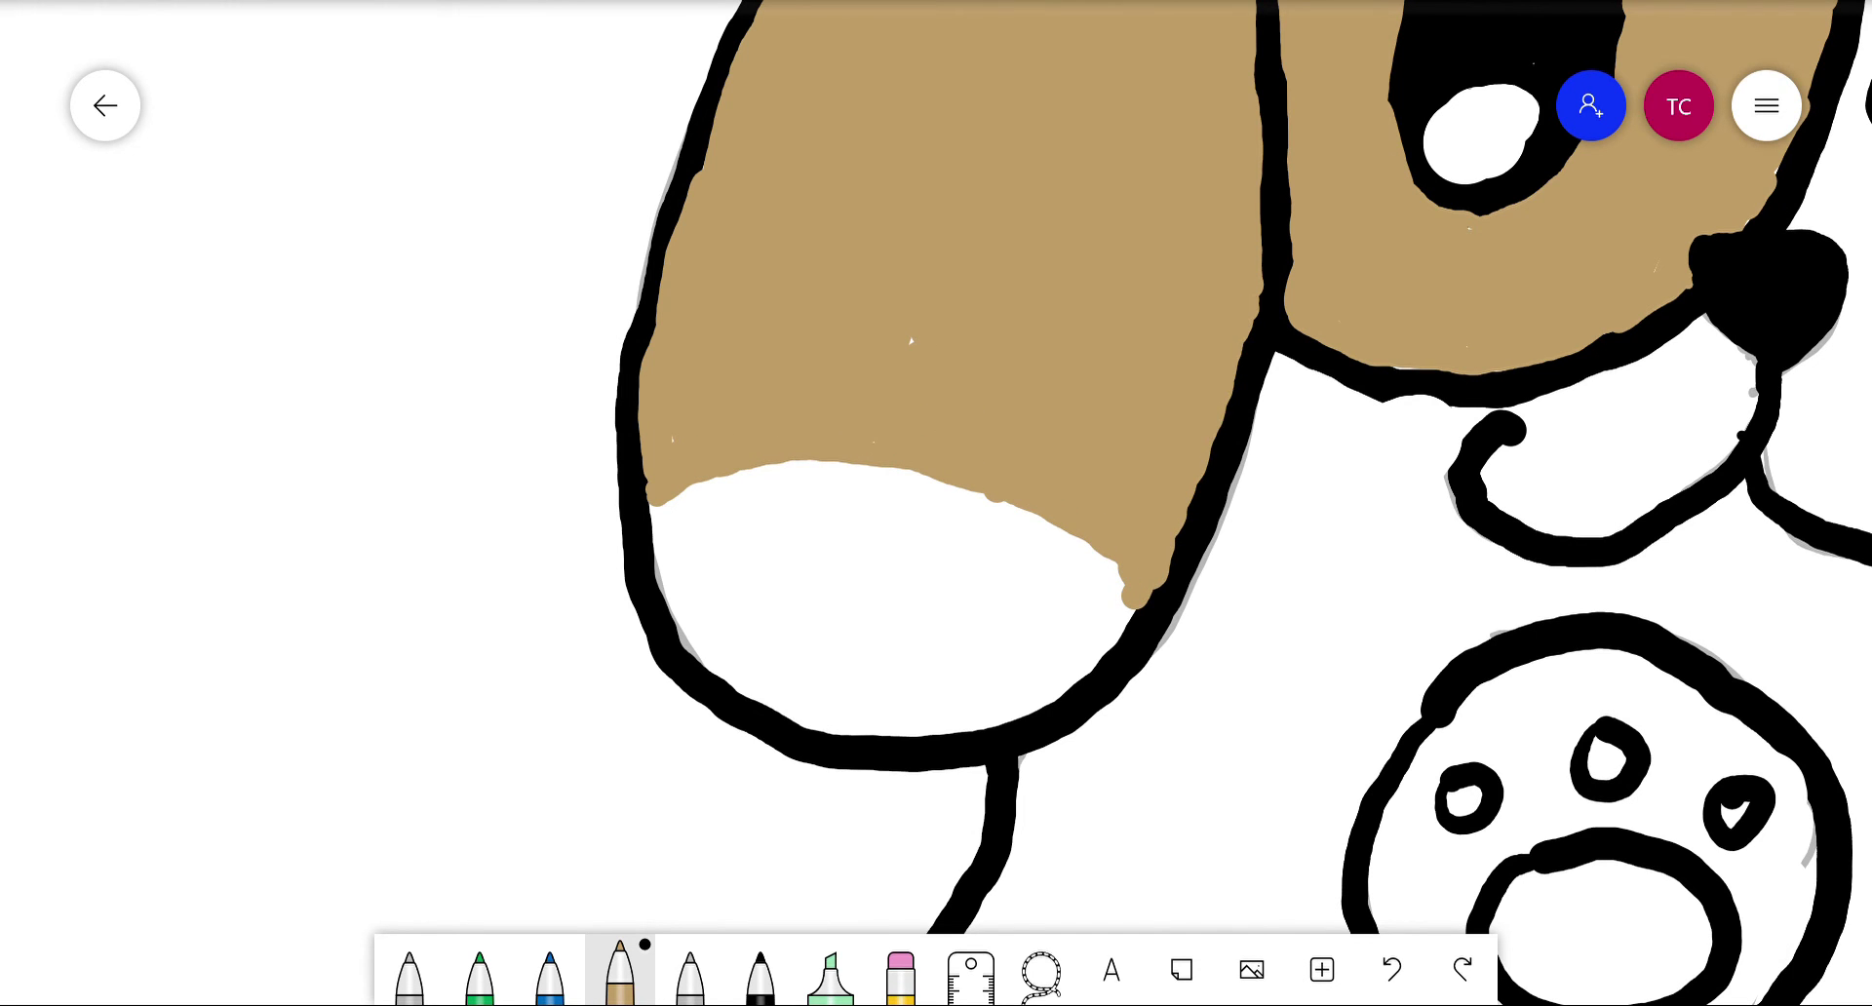
# Step: Fill the raised paw's large pad and its three toe pads with magenta, using a thinner tip near the outlines
pyautogui.scroll(-5, 936, 503)
pyautogui.scroll(4, 936, 504)
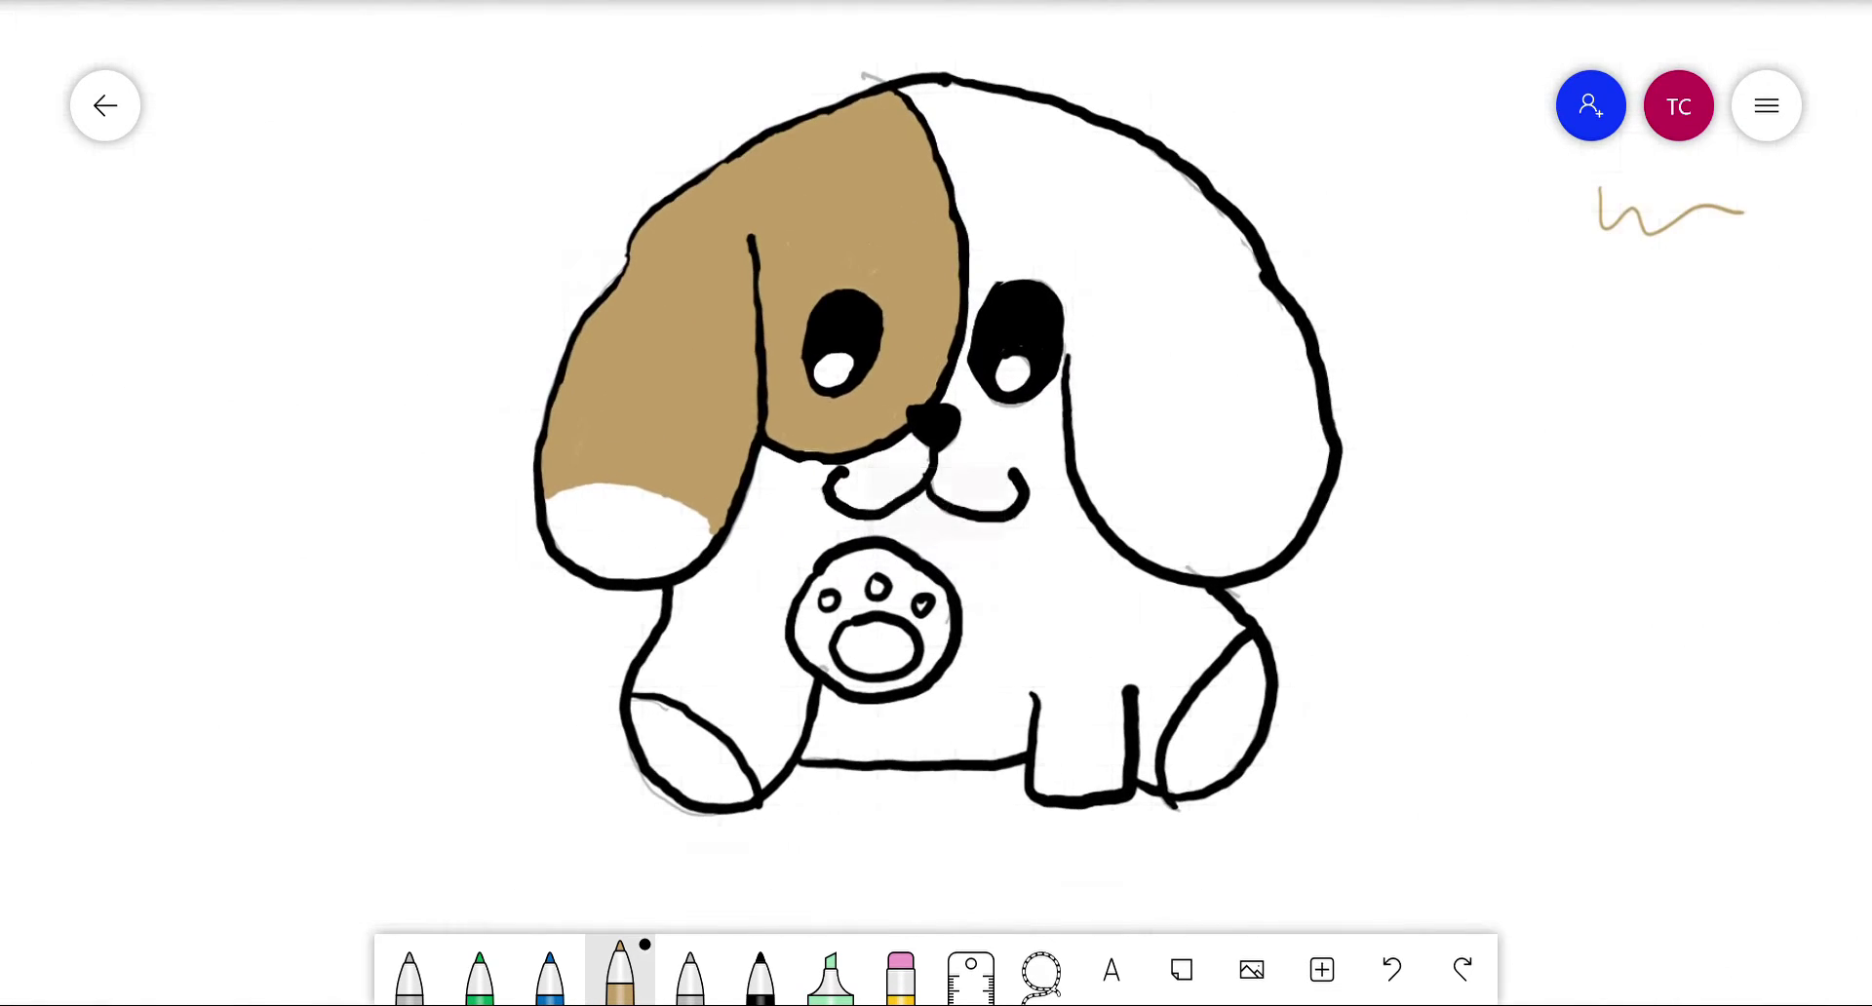
pyautogui.scroll(2, 937, 503)
pyautogui.click(620, 971)
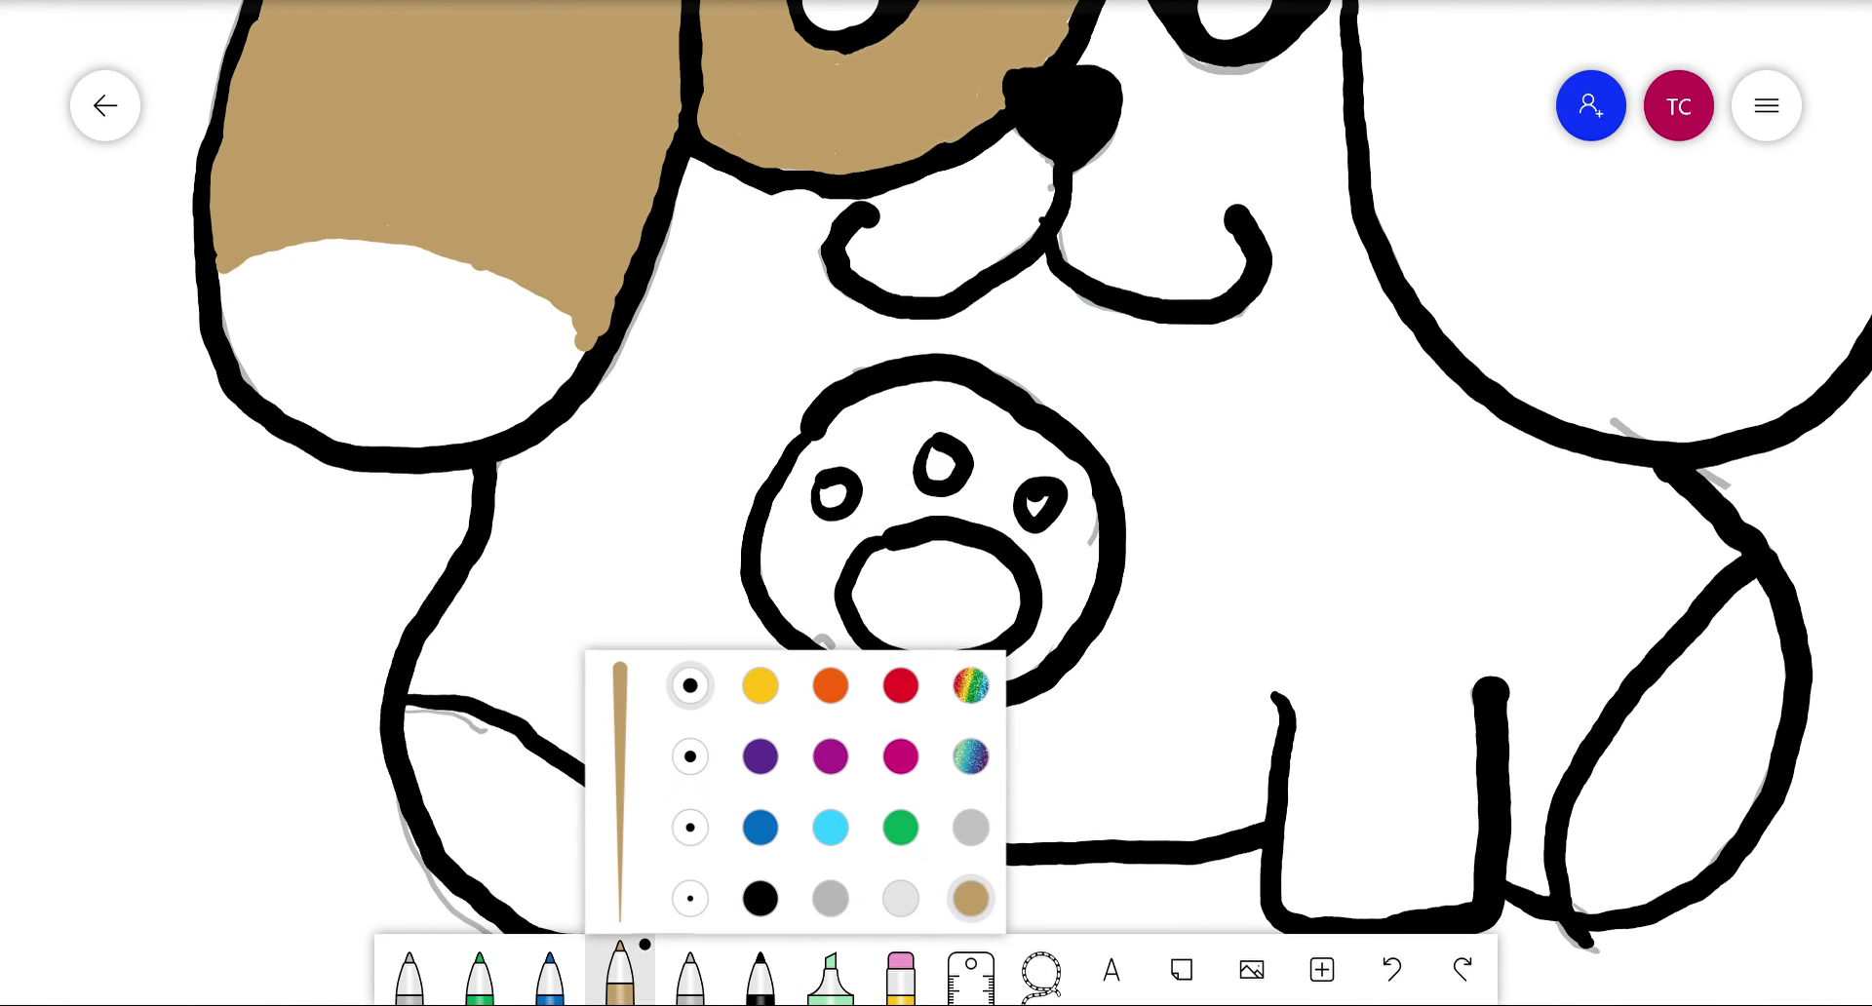
pyautogui.click(901, 757)
pyautogui.moveTo(946, 577); pyautogui.dragTo(911, 639)
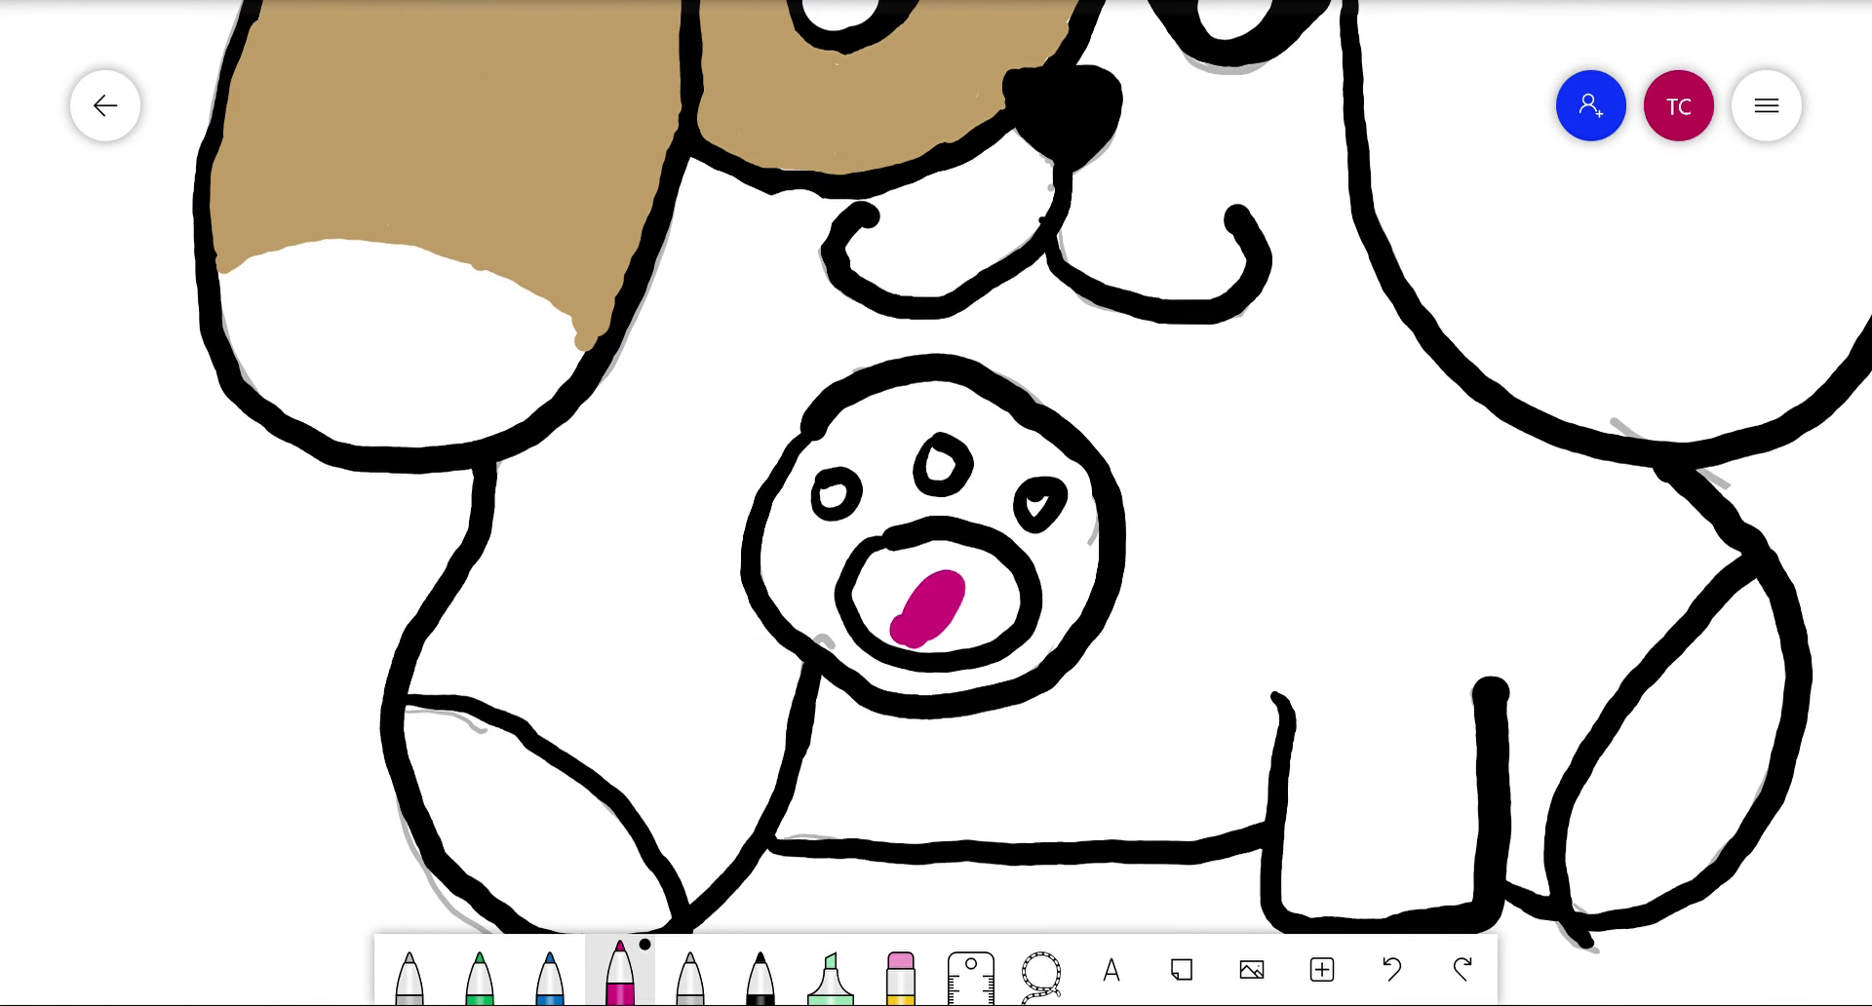
pyautogui.click(620, 970)
pyautogui.click(690, 828)
pyautogui.moveTo(880, 560); pyautogui.dragTo(884, 589)
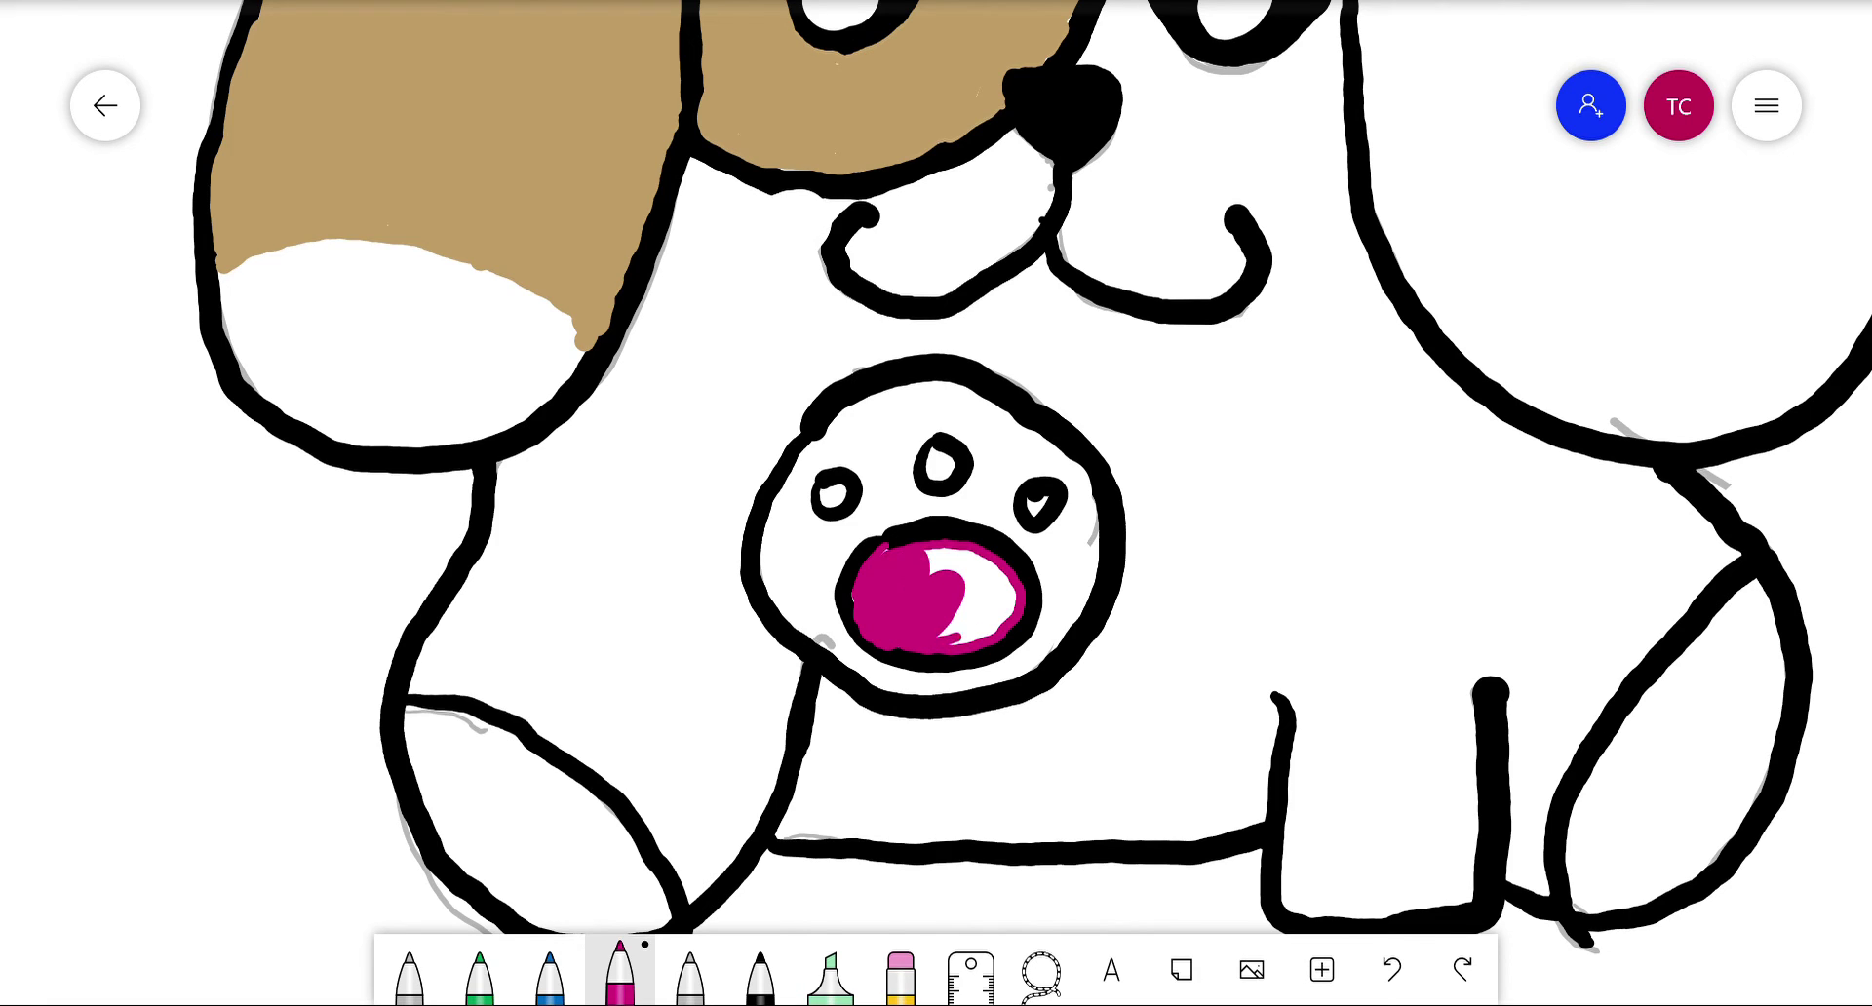
pyautogui.moveTo(993, 581); pyautogui.dragTo(961, 640)
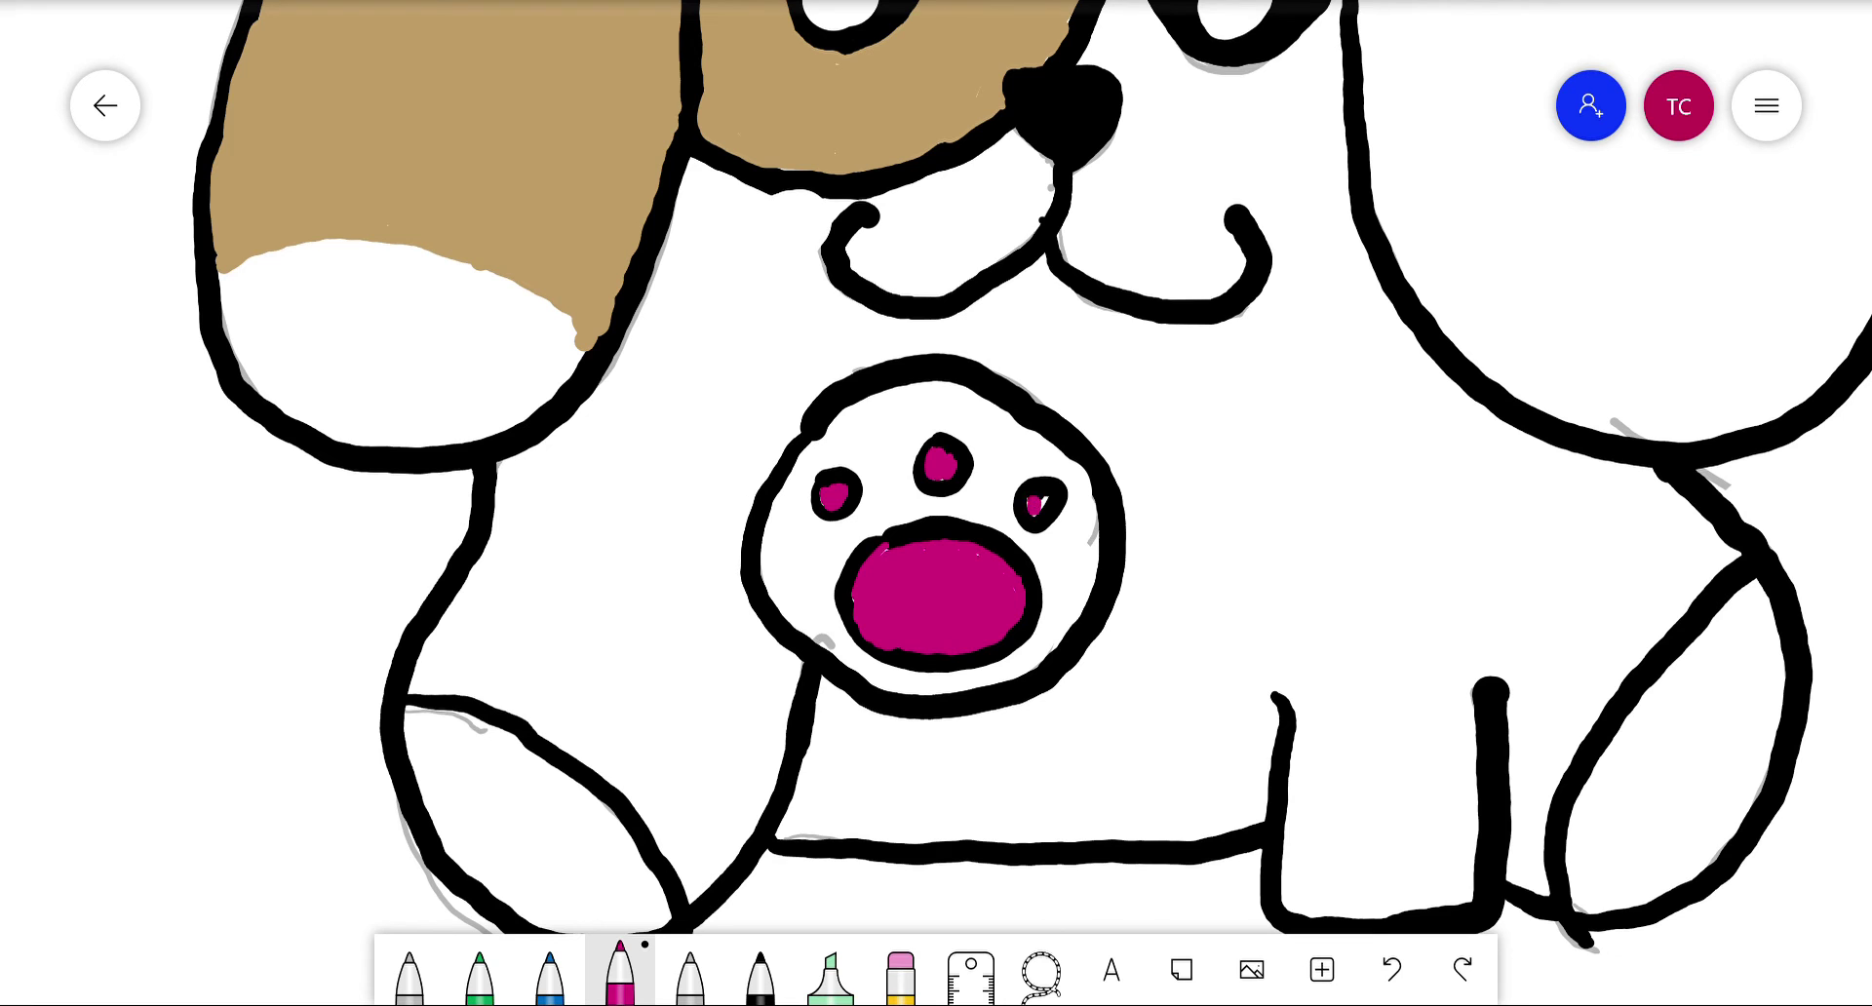
# Step: Start coloring the center of the left foot's sole magenta with the second-thickest pen tip
pyautogui.scroll(-5, 936, 503)
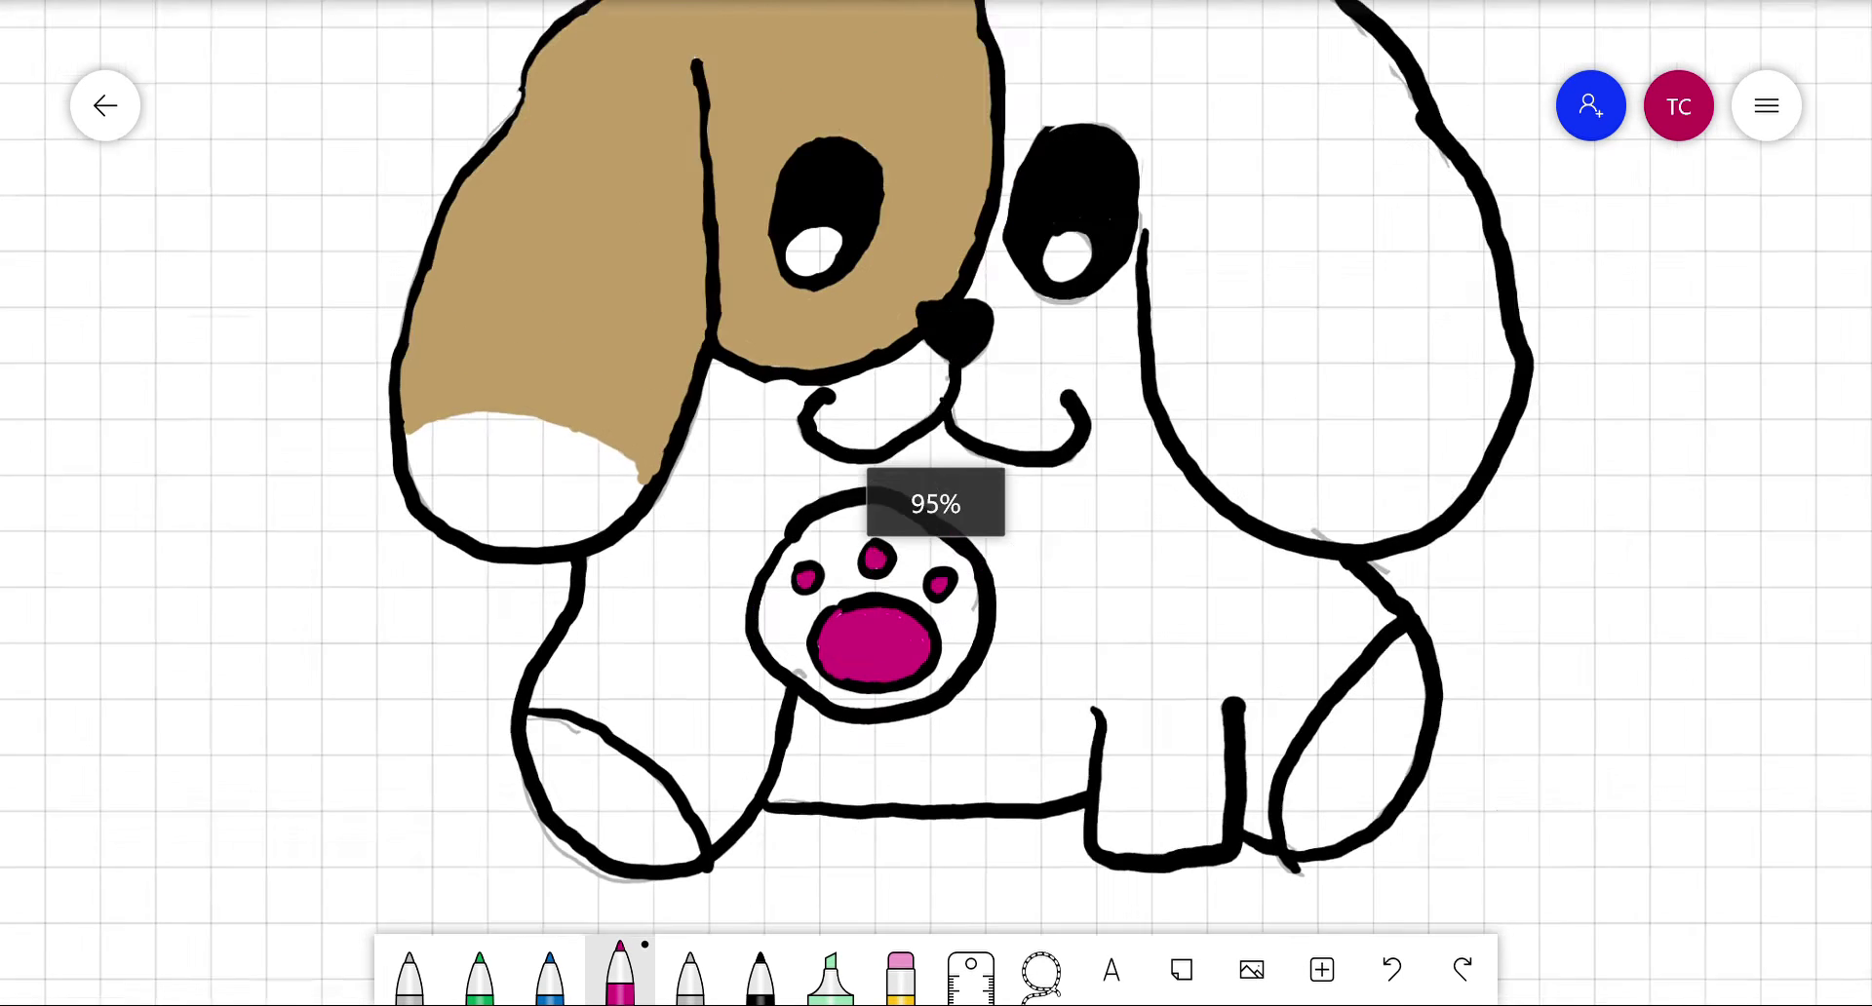
pyautogui.moveTo(741, 585); pyautogui.dragTo(1206, 426)
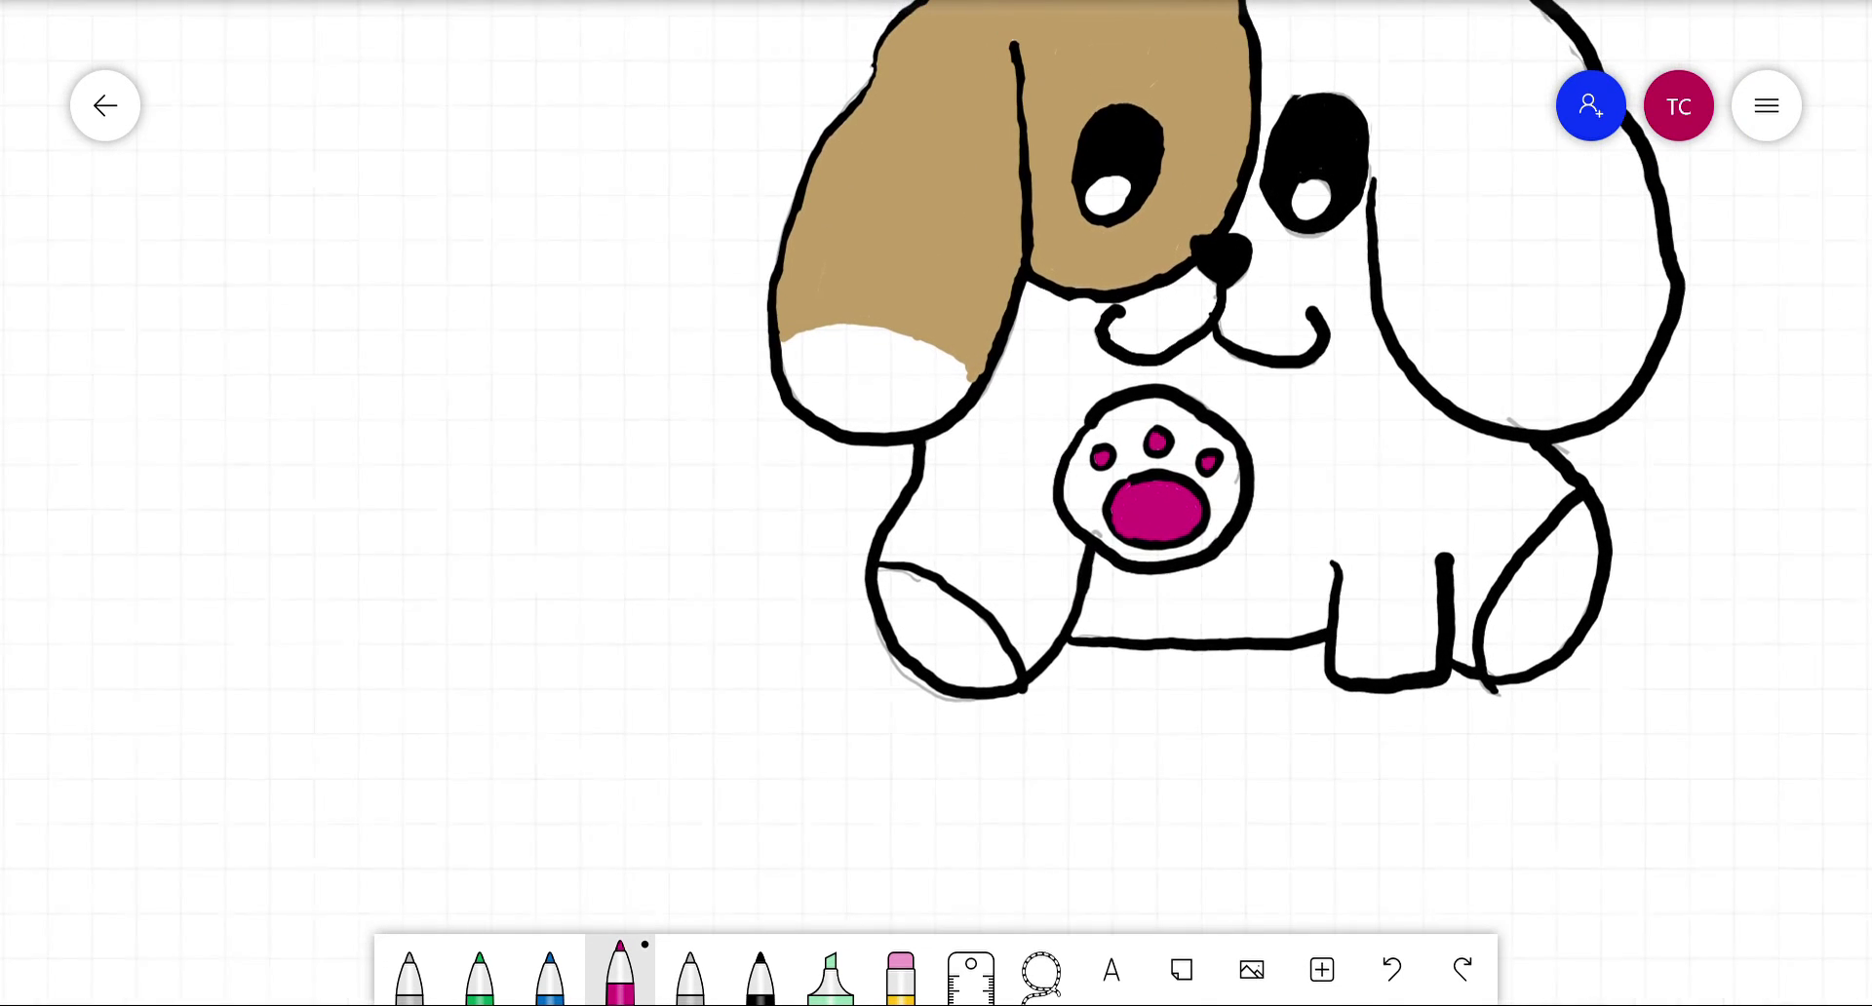
pyautogui.click(1200, 643)
pyautogui.press('Escape')
pyautogui.click(621, 970)
pyautogui.click(690, 757)
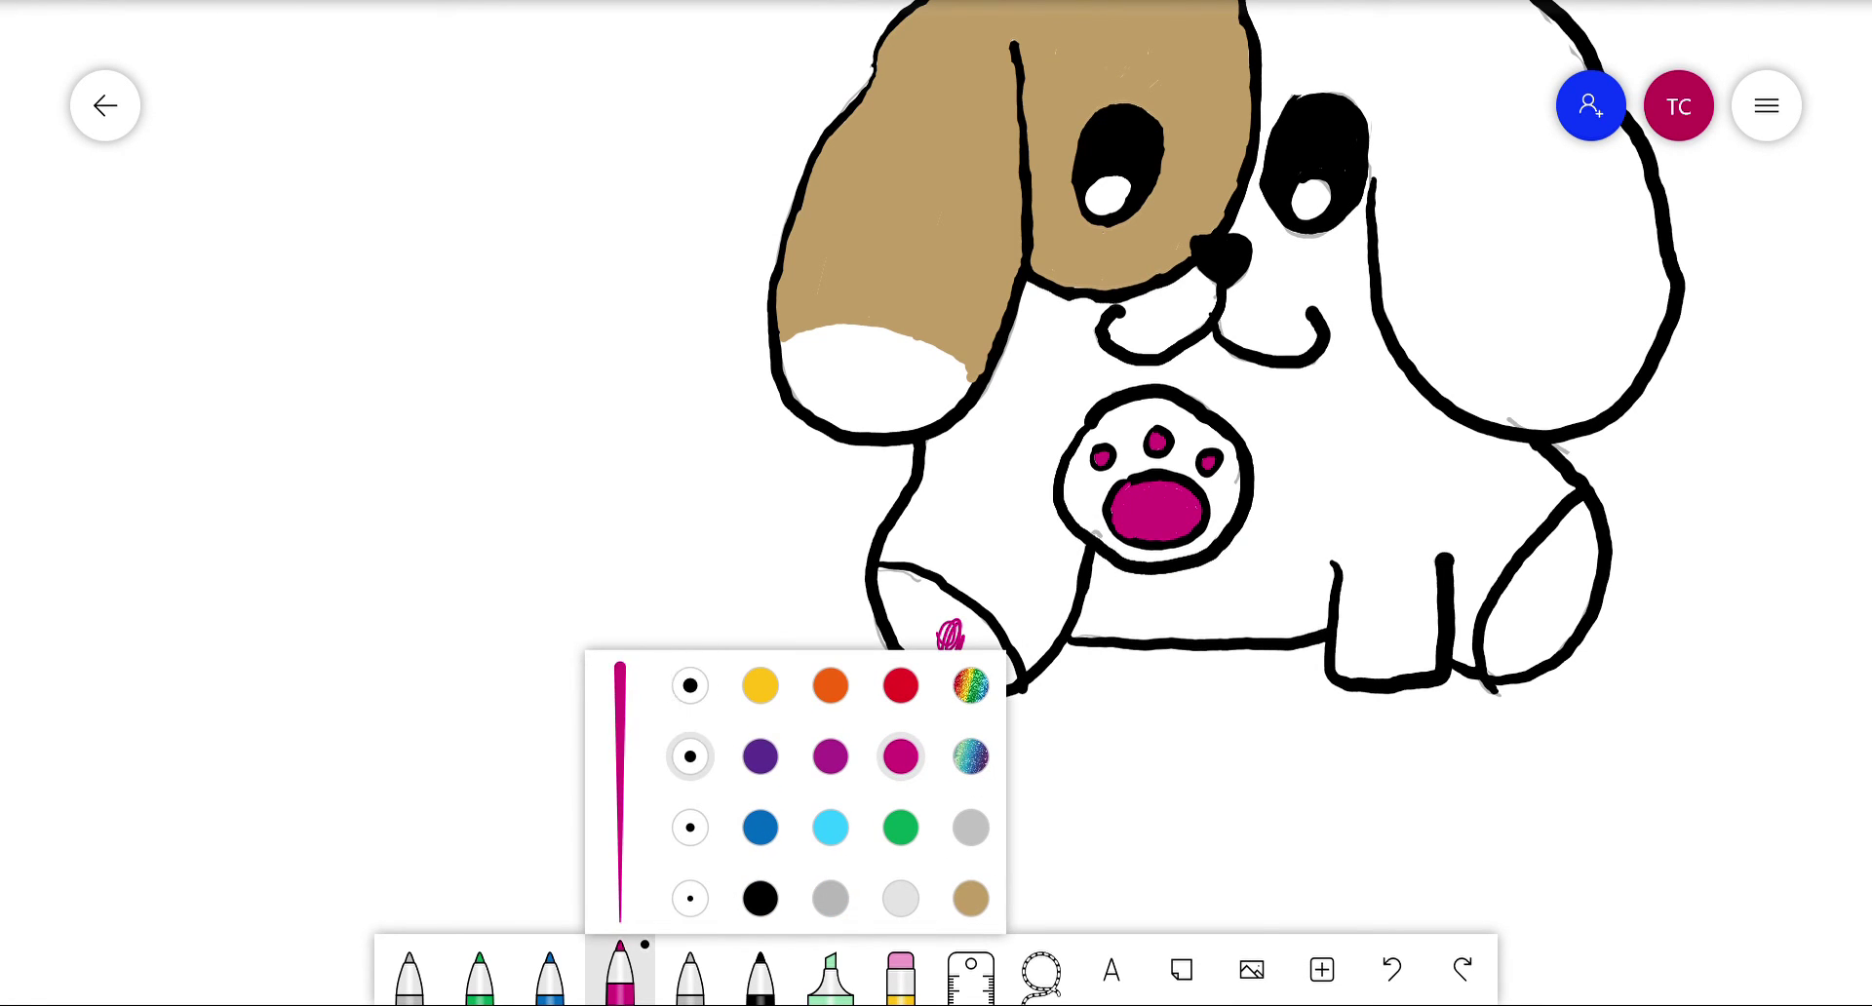
pyautogui.moveTo(939, 613); pyautogui.dragTo(930, 632)
pyautogui.scroll(6, 960, 654)
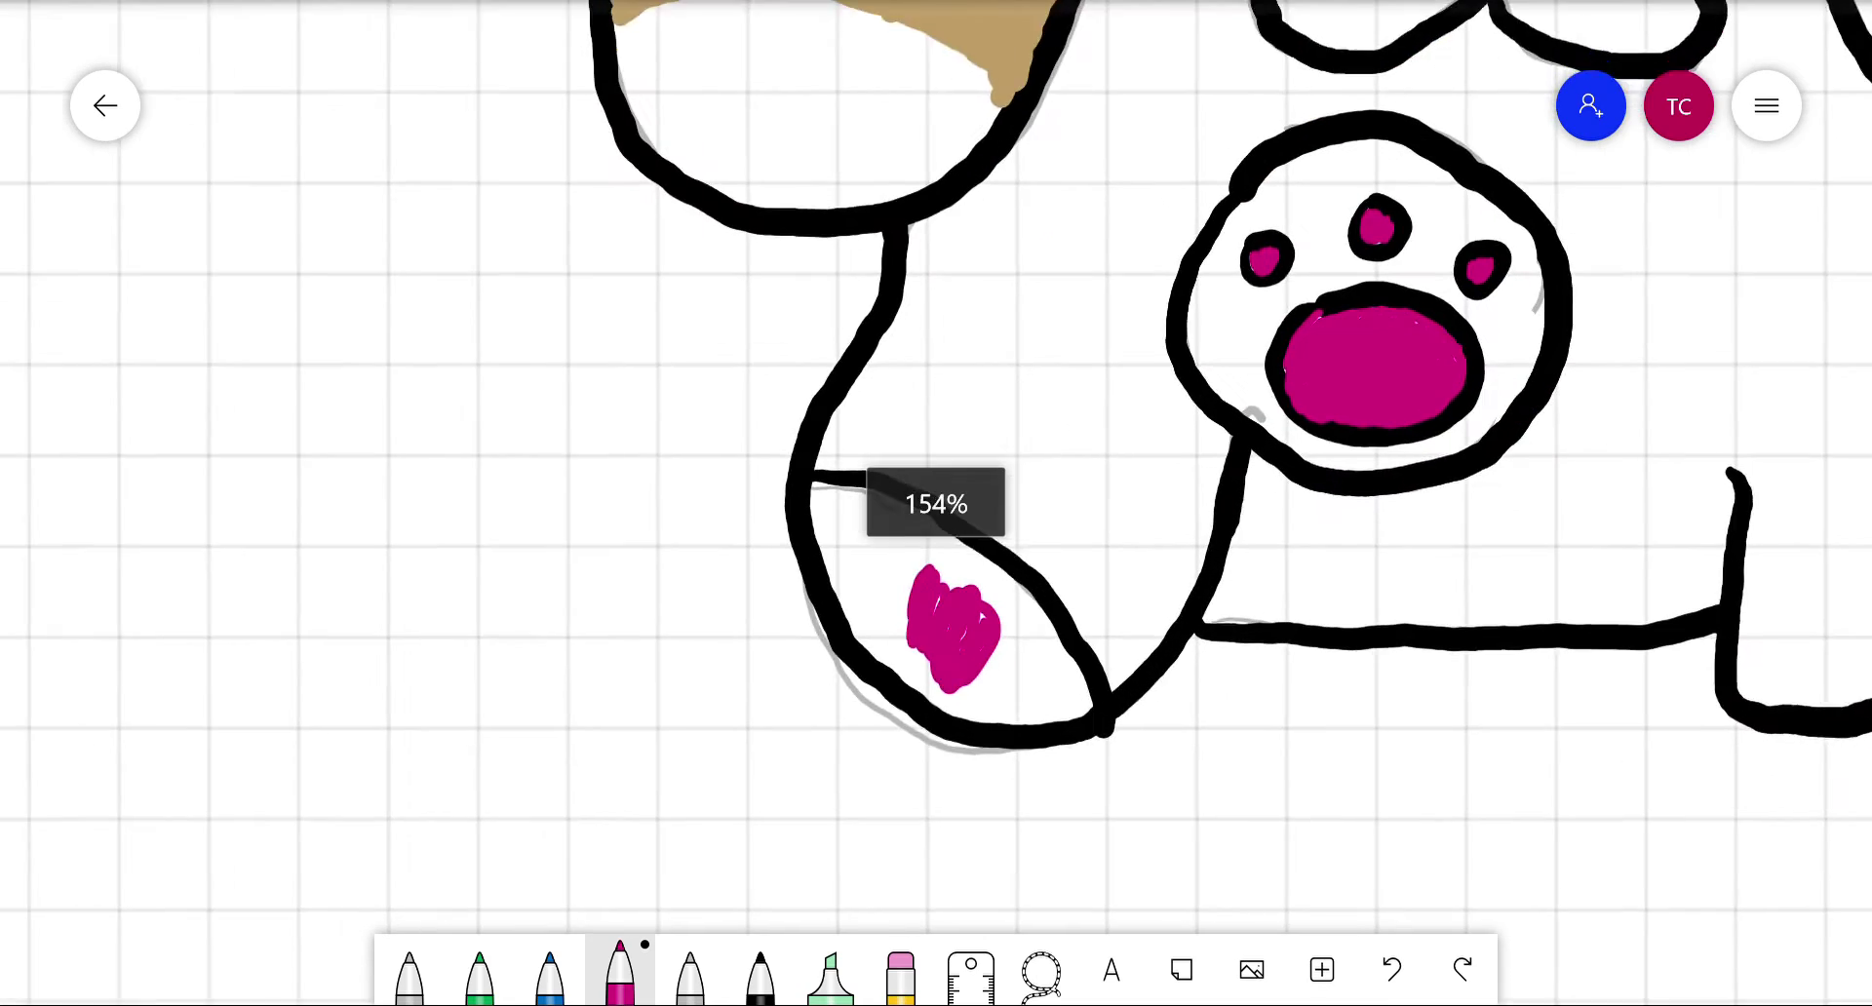
pyautogui.moveTo(756, 556)
pyautogui.mouseDown()
pyautogui.moveTo(711, 468)
pyautogui.moveTo(738, 588)
pyautogui.mouseUp()
# Step: Fill the rest of the left foot's sole with magenta out to its black outline
pyautogui.moveTo(682, 517)
pyautogui.mouseDown()
pyautogui.moveTo(756, 639)
pyautogui.moveTo(646, 527)
pyautogui.moveTo(601, 369)
pyautogui.moveTo(614, 419)
pyautogui.moveTo(688, 502)
pyautogui.mouseUp()
pyautogui.moveTo(644, 369); pyautogui.dragTo(751, 502)
pyautogui.moveTo(694, 388); pyautogui.dragTo(766, 493)
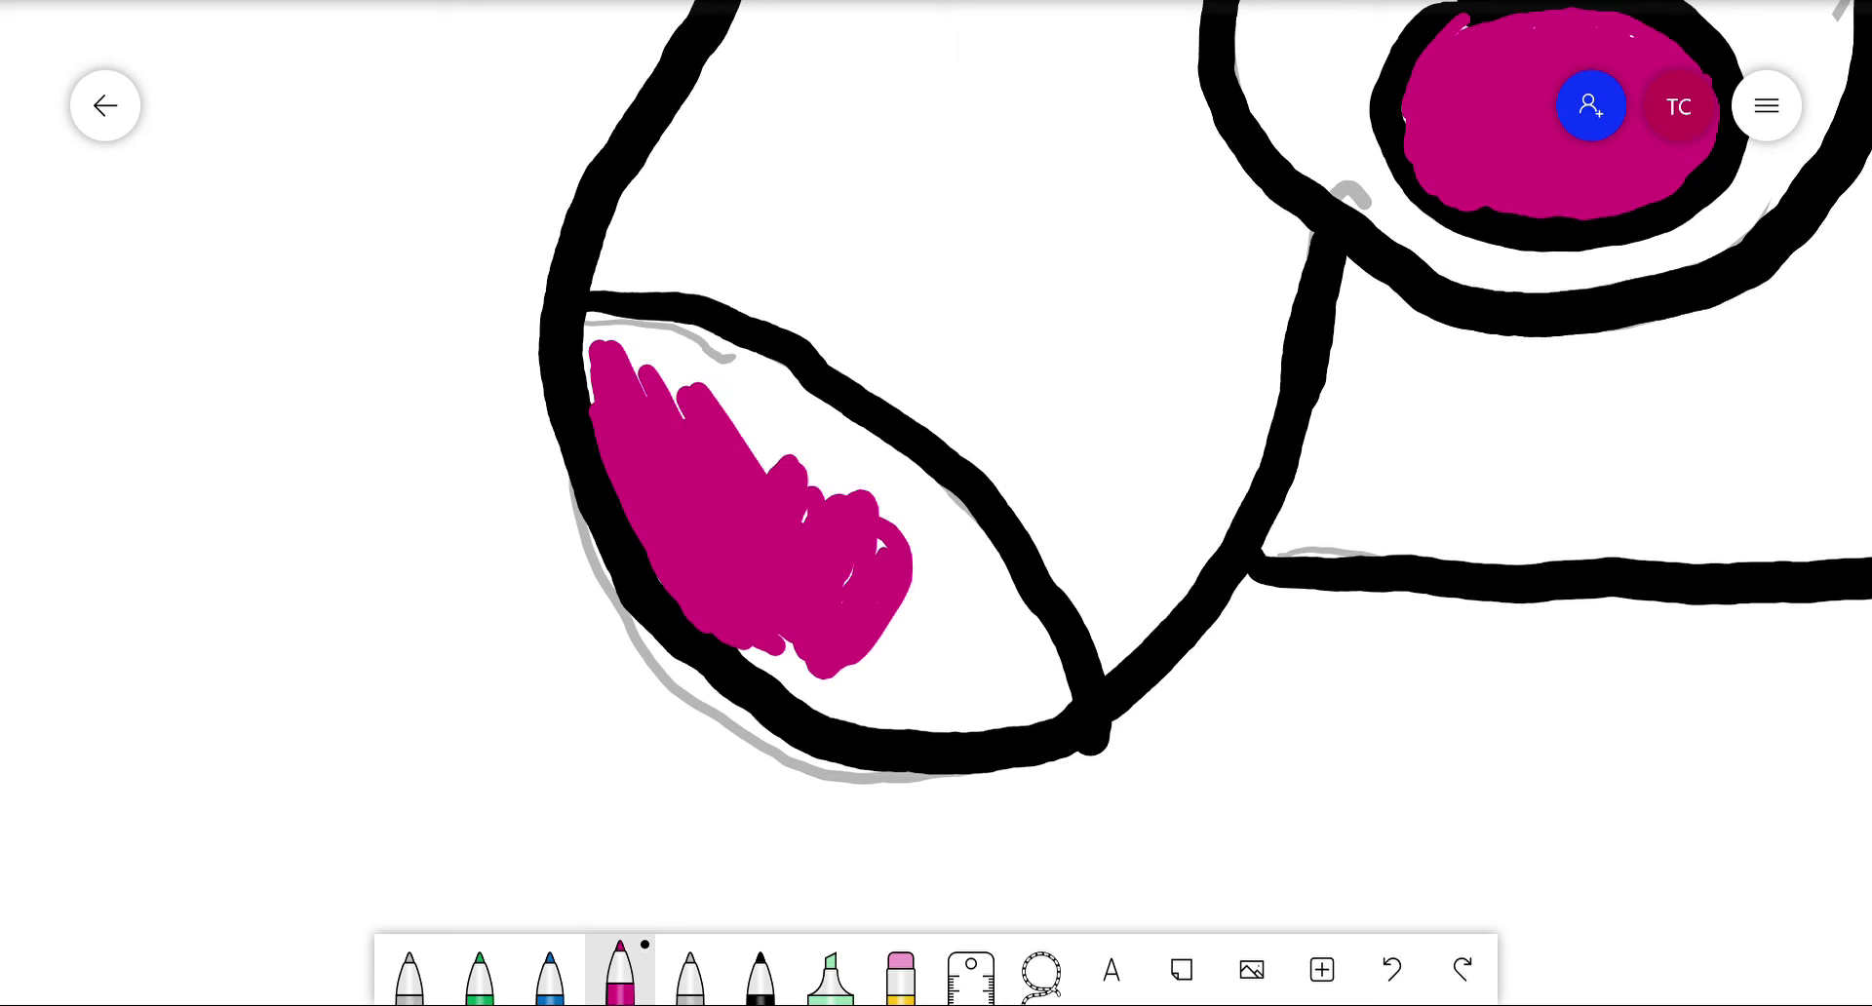
pyautogui.moveTo(741, 417); pyautogui.dragTo(846, 495)
pyautogui.moveTo(926, 612); pyautogui.dragTo(896, 644)
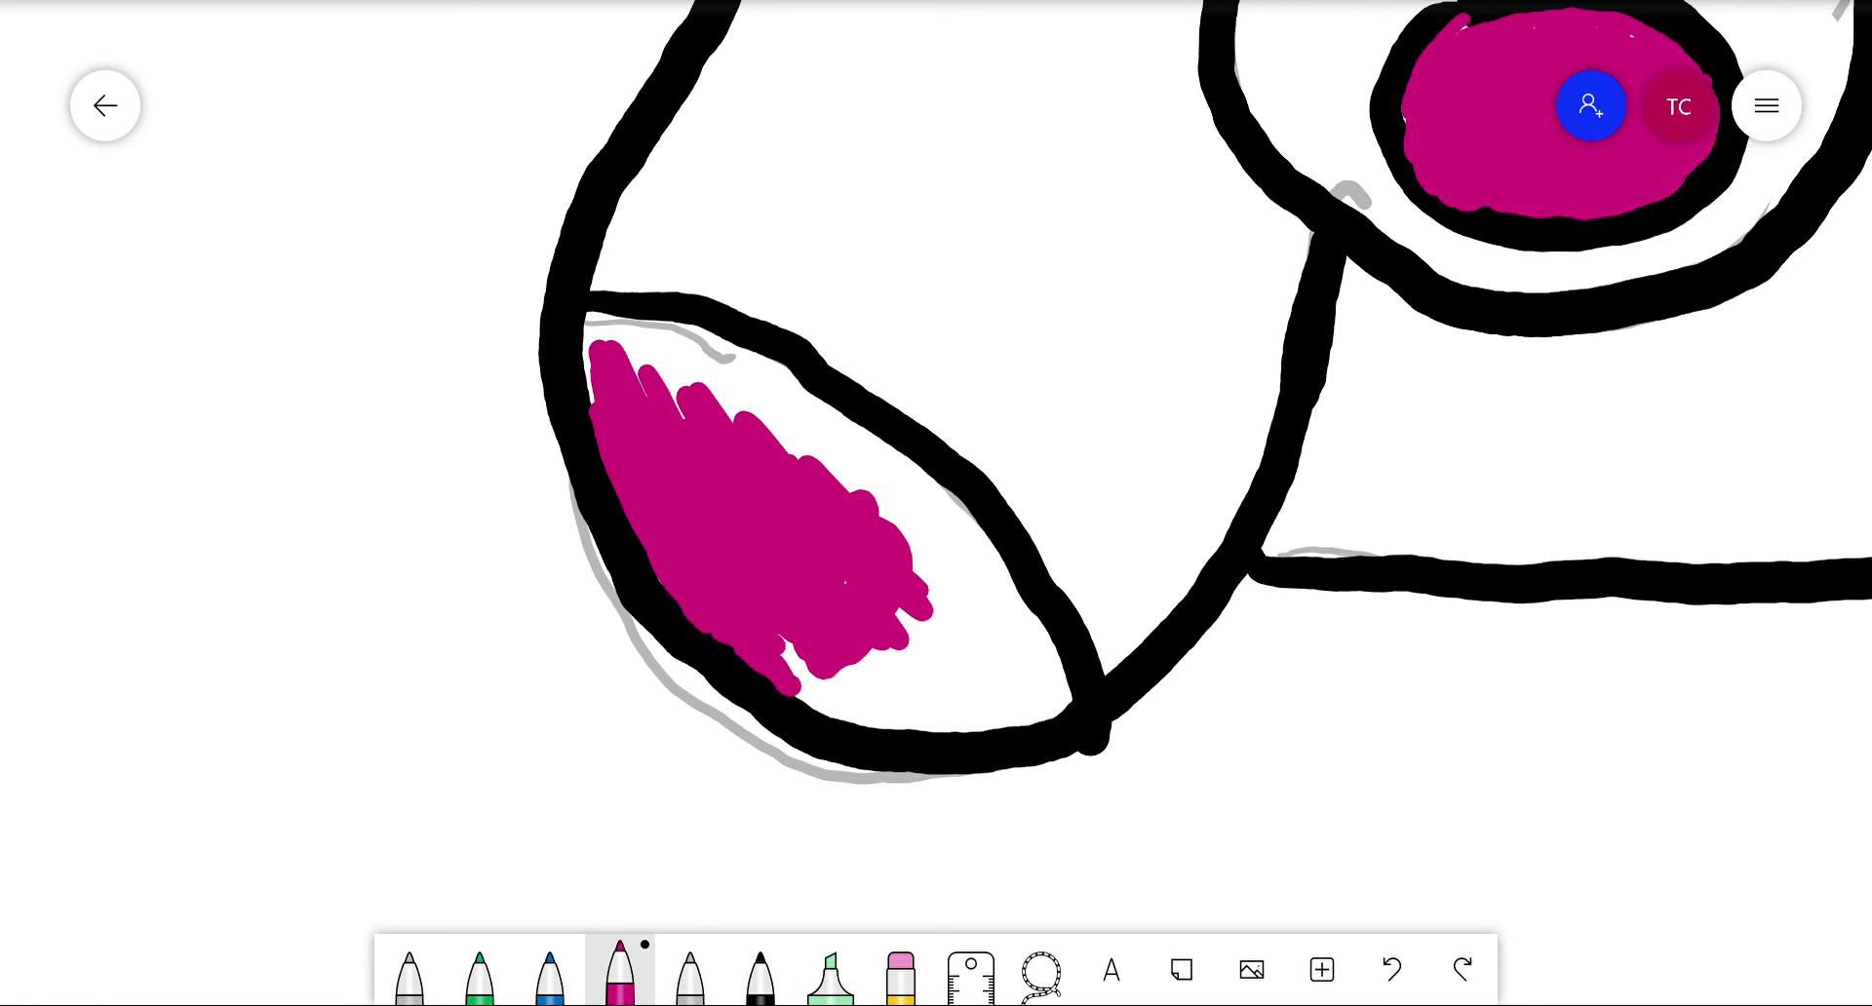
pyautogui.moveTo(785, 678)
pyautogui.mouseDown()
pyautogui.moveTo(916, 730)
pyautogui.moveTo(1014, 719)
pyautogui.moveTo(1068, 677)
pyautogui.moveTo(950, 509)
pyautogui.moveTo(915, 498)
pyautogui.moveTo(1029, 661)
pyautogui.moveTo(890, 704)
pyautogui.moveTo(965, 707)
pyautogui.mouseUp()
pyautogui.moveTo(931, 600); pyautogui.dragTo(1024, 678)
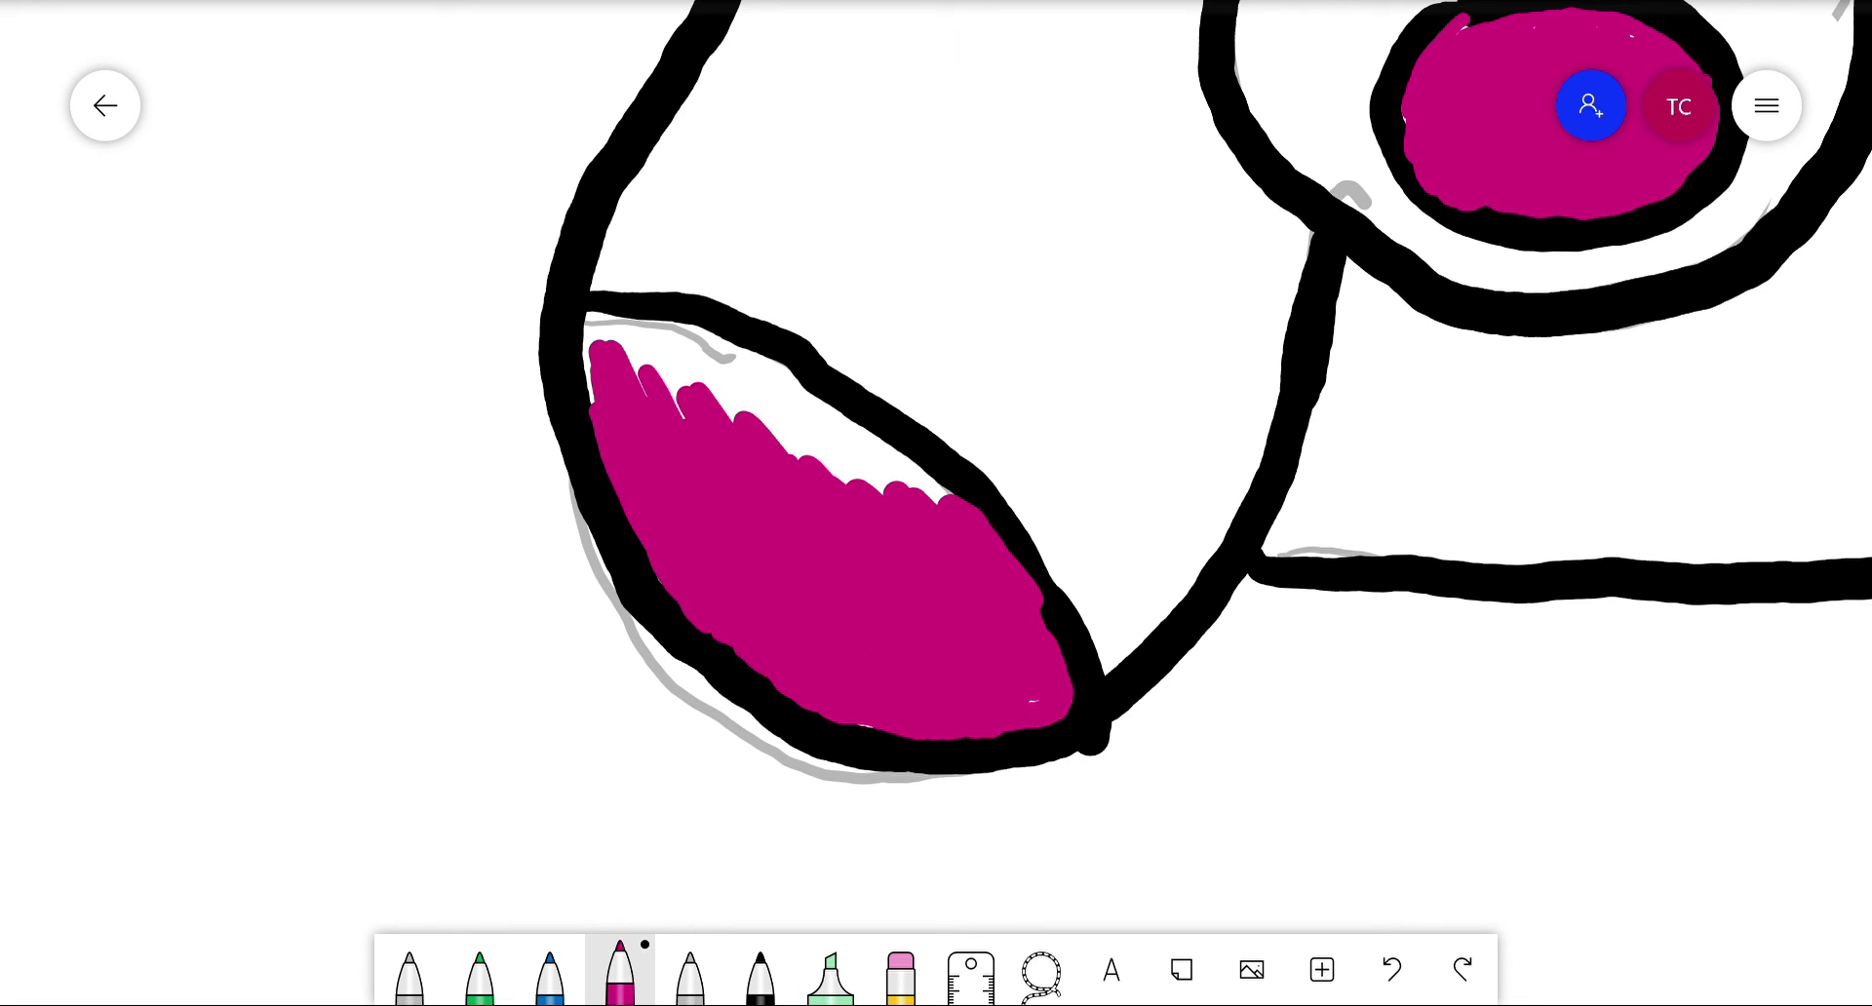
pyautogui.moveTo(604, 311)
pyautogui.mouseDown()
pyautogui.moveTo(741, 346)
pyautogui.moveTo(897, 429)
pyautogui.moveTo(975, 502)
pyautogui.moveTo(746, 390)
pyautogui.moveTo(716, 356)
pyautogui.mouseUp()
pyautogui.moveTo(673, 390); pyautogui.dragTo(707, 343)
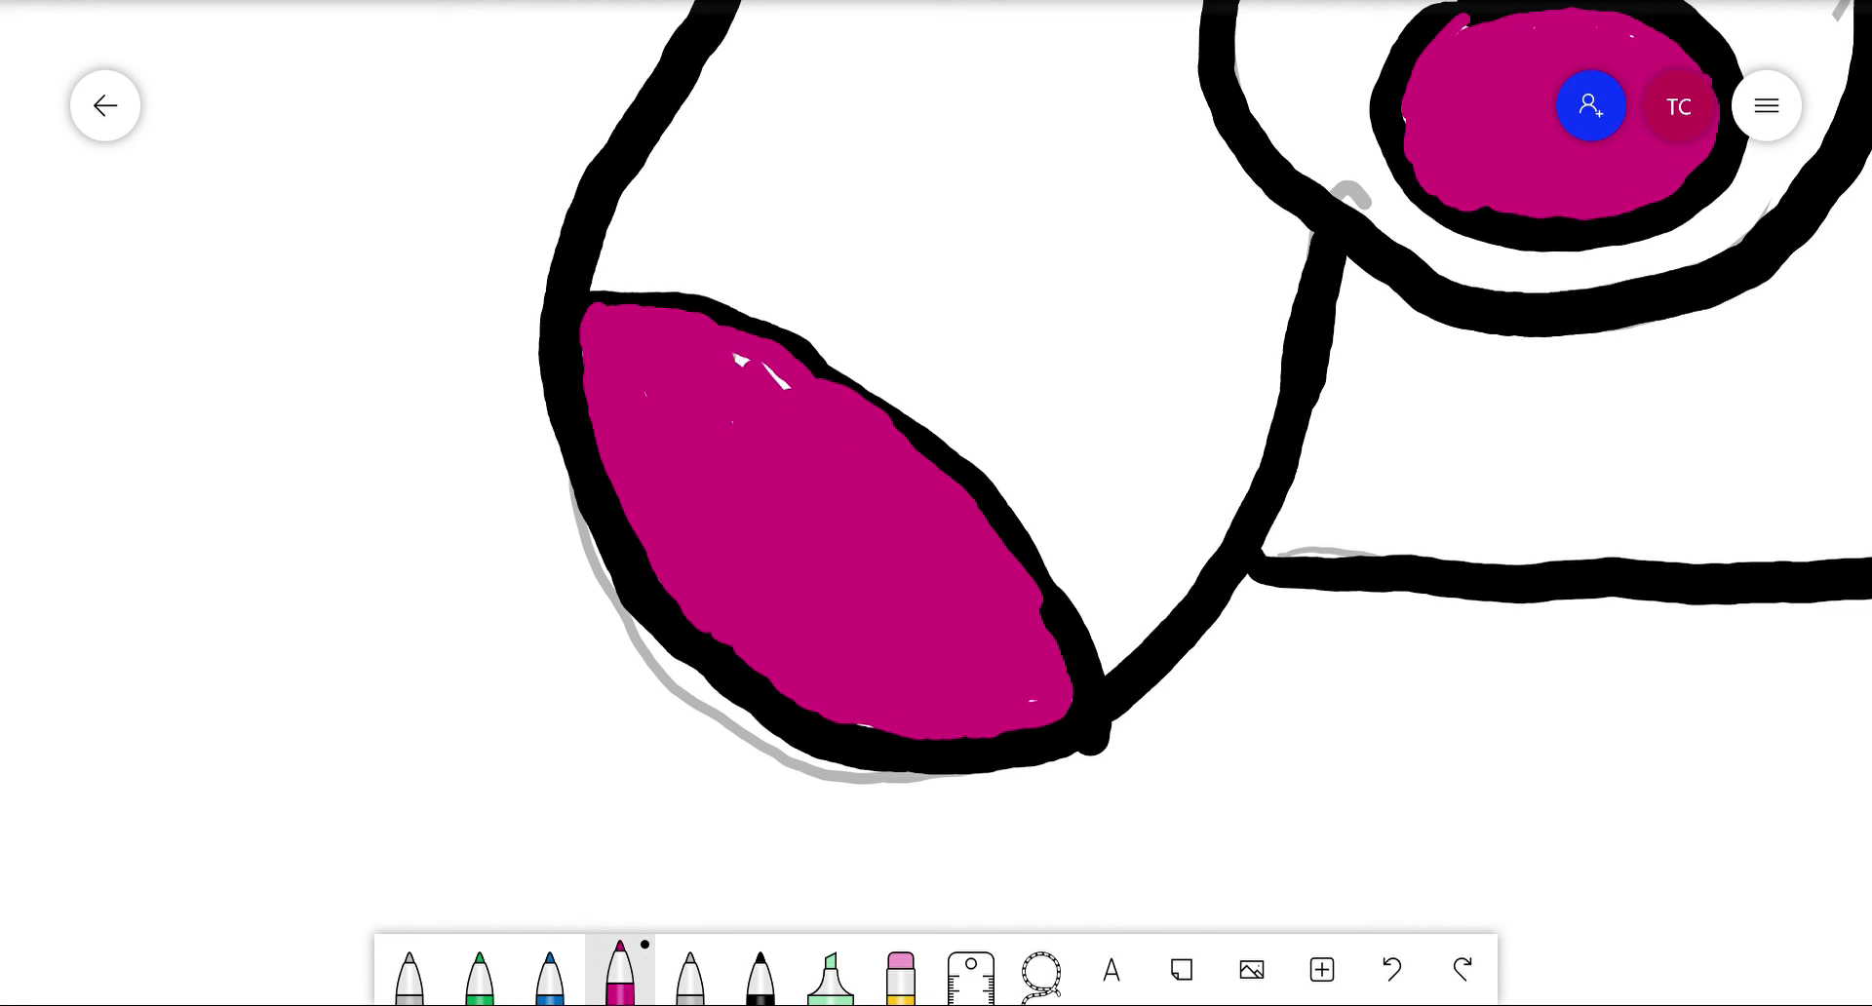
# Step: Fill the right foot's sole with magenta up to its black outline
pyautogui.moveTo(1463, 468); pyautogui.dragTo(614, 515)
pyautogui.moveTo(1463, 515)
pyautogui.mouseDown()
pyautogui.moveTo(697, 436)
pyautogui.moveTo(326, 578)
pyautogui.mouseUp()
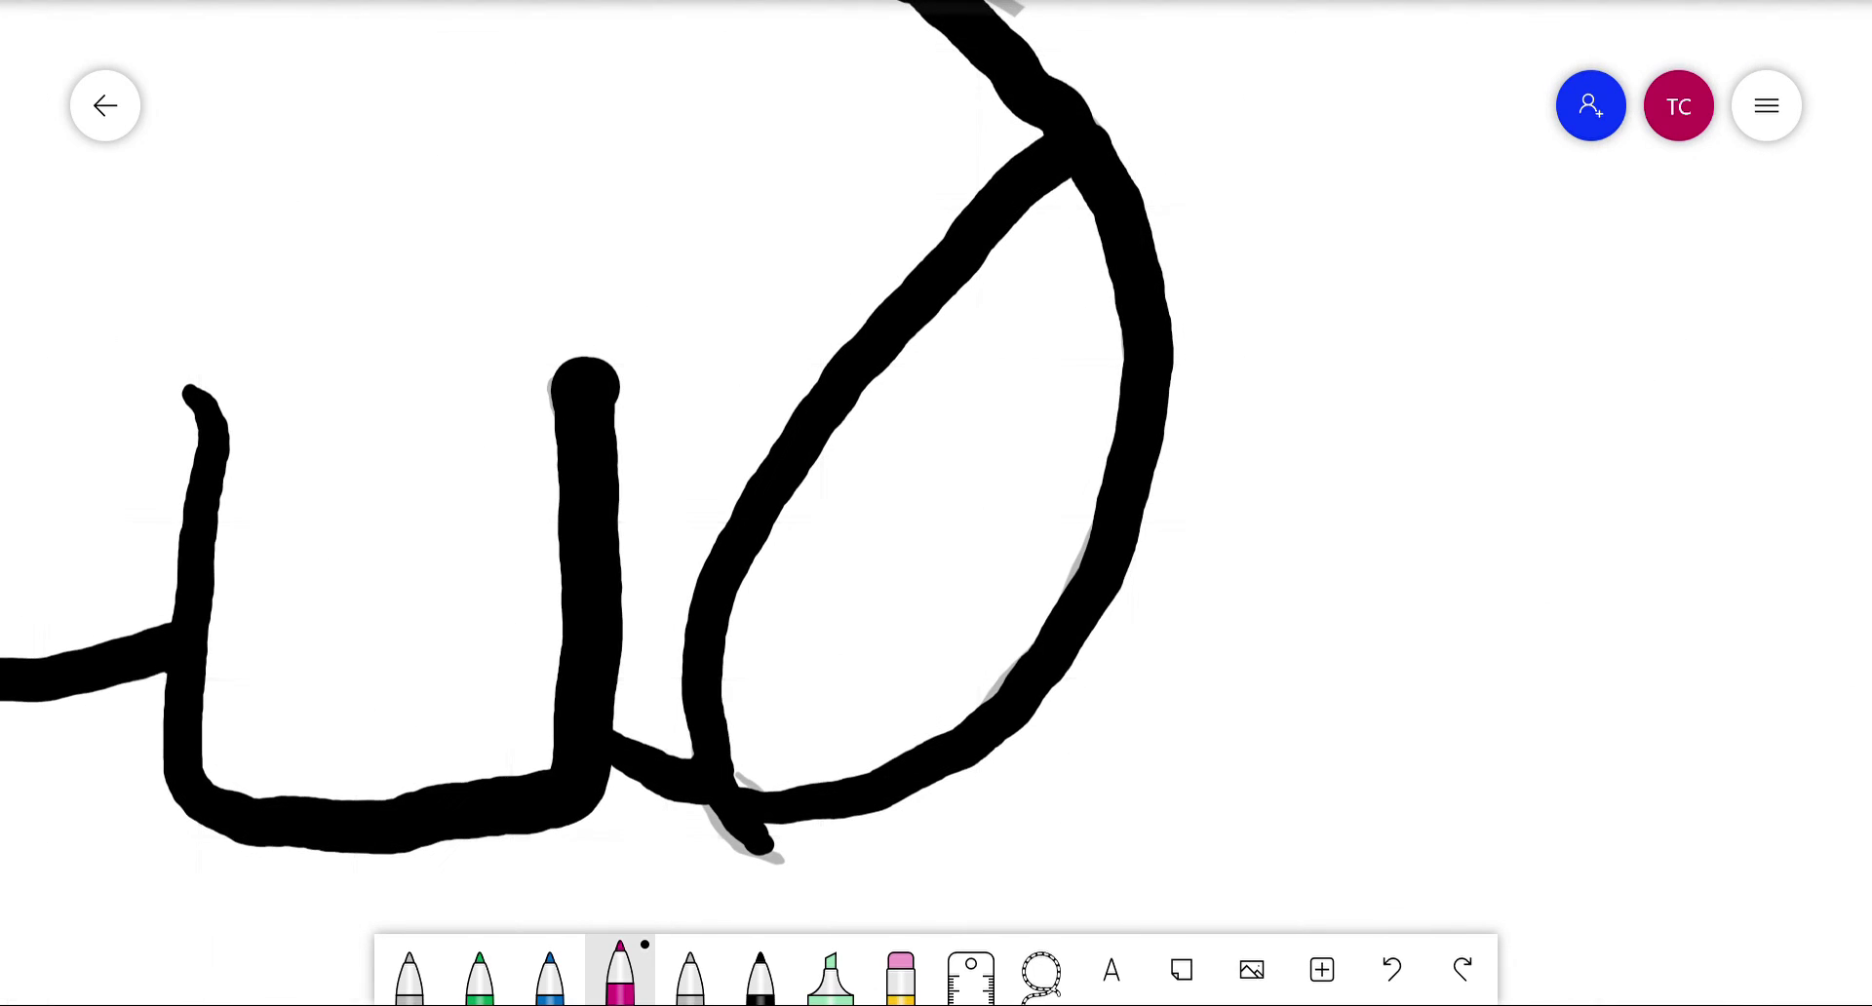
pyautogui.moveTo(926, 405)
pyautogui.mouseDown()
pyautogui.moveTo(829, 712)
pyautogui.moveTo(927, 707)
pyautogui.moveTo(1030, 629)
pyautogui.moveTo(1097, 477)
pyautogui.mouseUp()
pyautogui.moveTo(1034, 644)
pyautogui.mouseDown()
pyautogui.moveTo(1107, 458)
pyautogui.moveTo(1136, 303)
pyautogui.moveTo(1077, 180)
pyautogui.moveTo(766, 526)
pyautogui.moveTo(751, 775)
pyautogui.moveTo(951, 722)
pyautogui.moveTo(1063, 497)
pyautogui.moveTo(1078, 361)
pyautogui.moveTo(780, 751)
pyautogui.moveTo(771, 565)
pyautogui.moveTo(936, 361)
pyautogui.mouseUp()
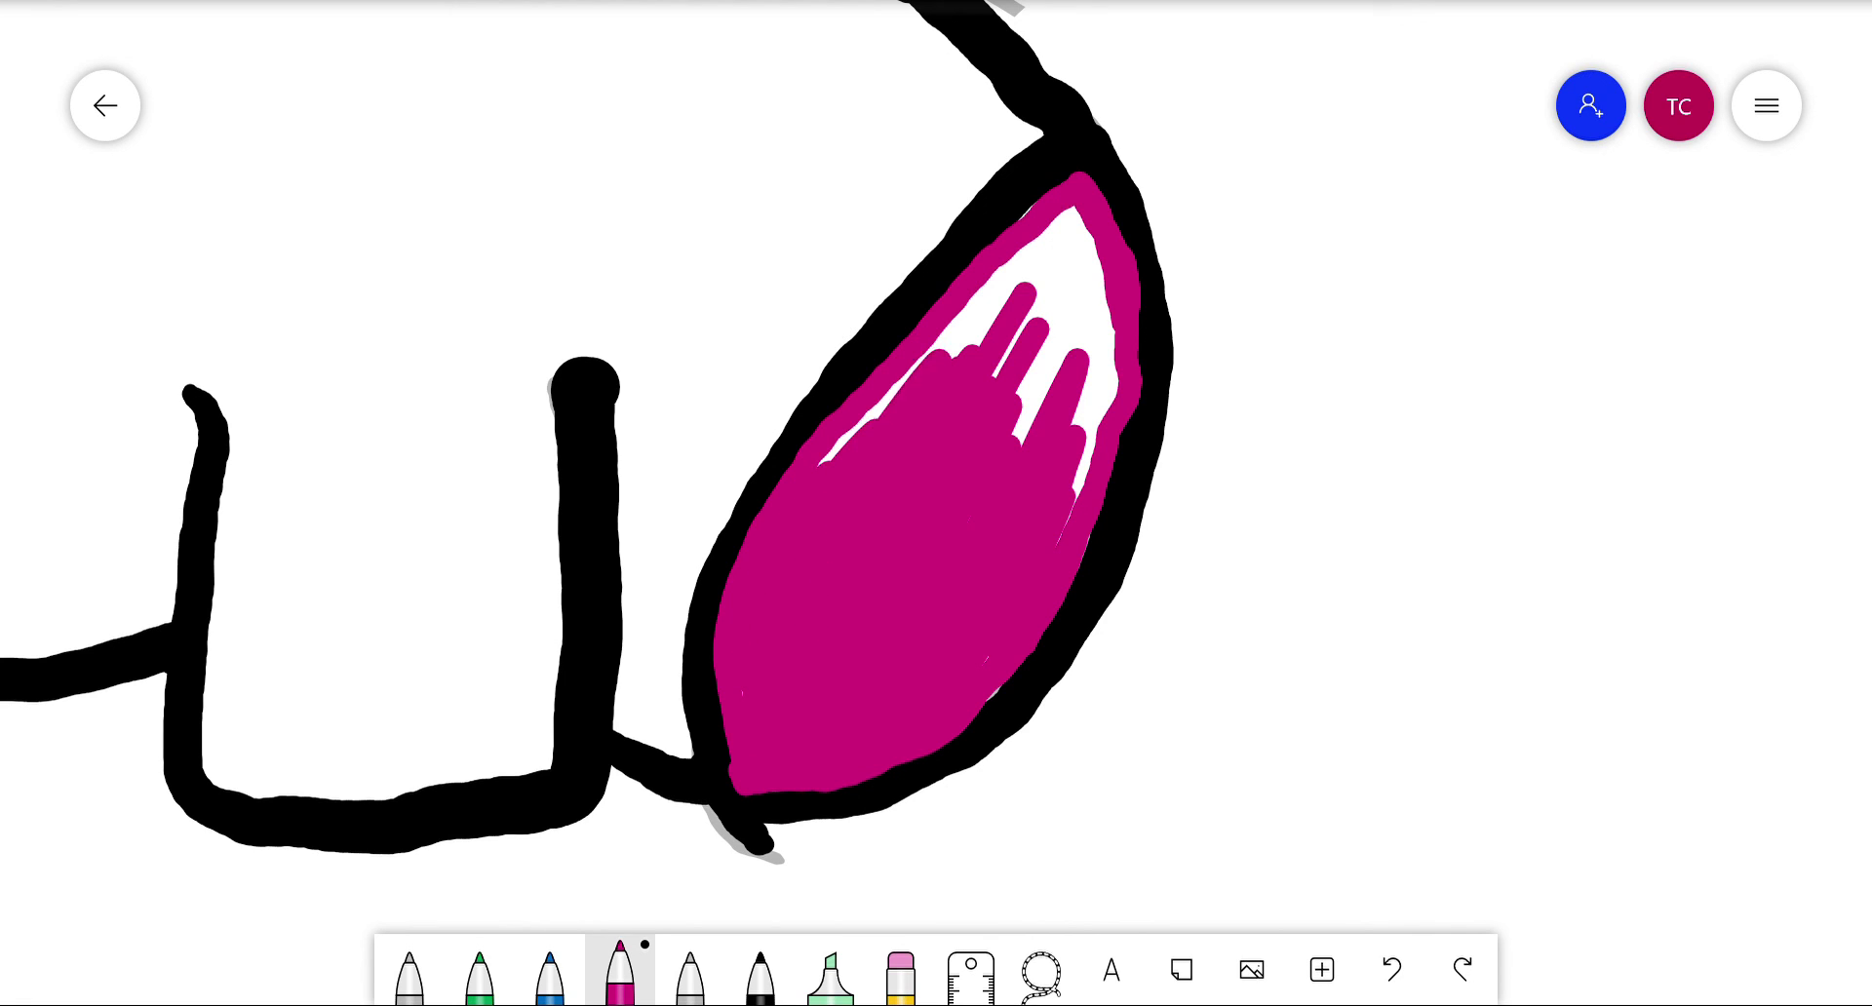
pyautogui.moveTo(824, 464)
pyautogui.mouseDown()
pyautogui.moveTo(1048, 243)
pyautogui.moveTo(990, 293)
pyautogui.moveTo(1019, 439)
pyautogui.moveTo(1083, 244)
pyautogui.moveTo(1107, 419)
pyautogui.moveTo(1083, 488)
pyautogui.mouseUp()
pyautogui.scroll(-5, 1788, 702)
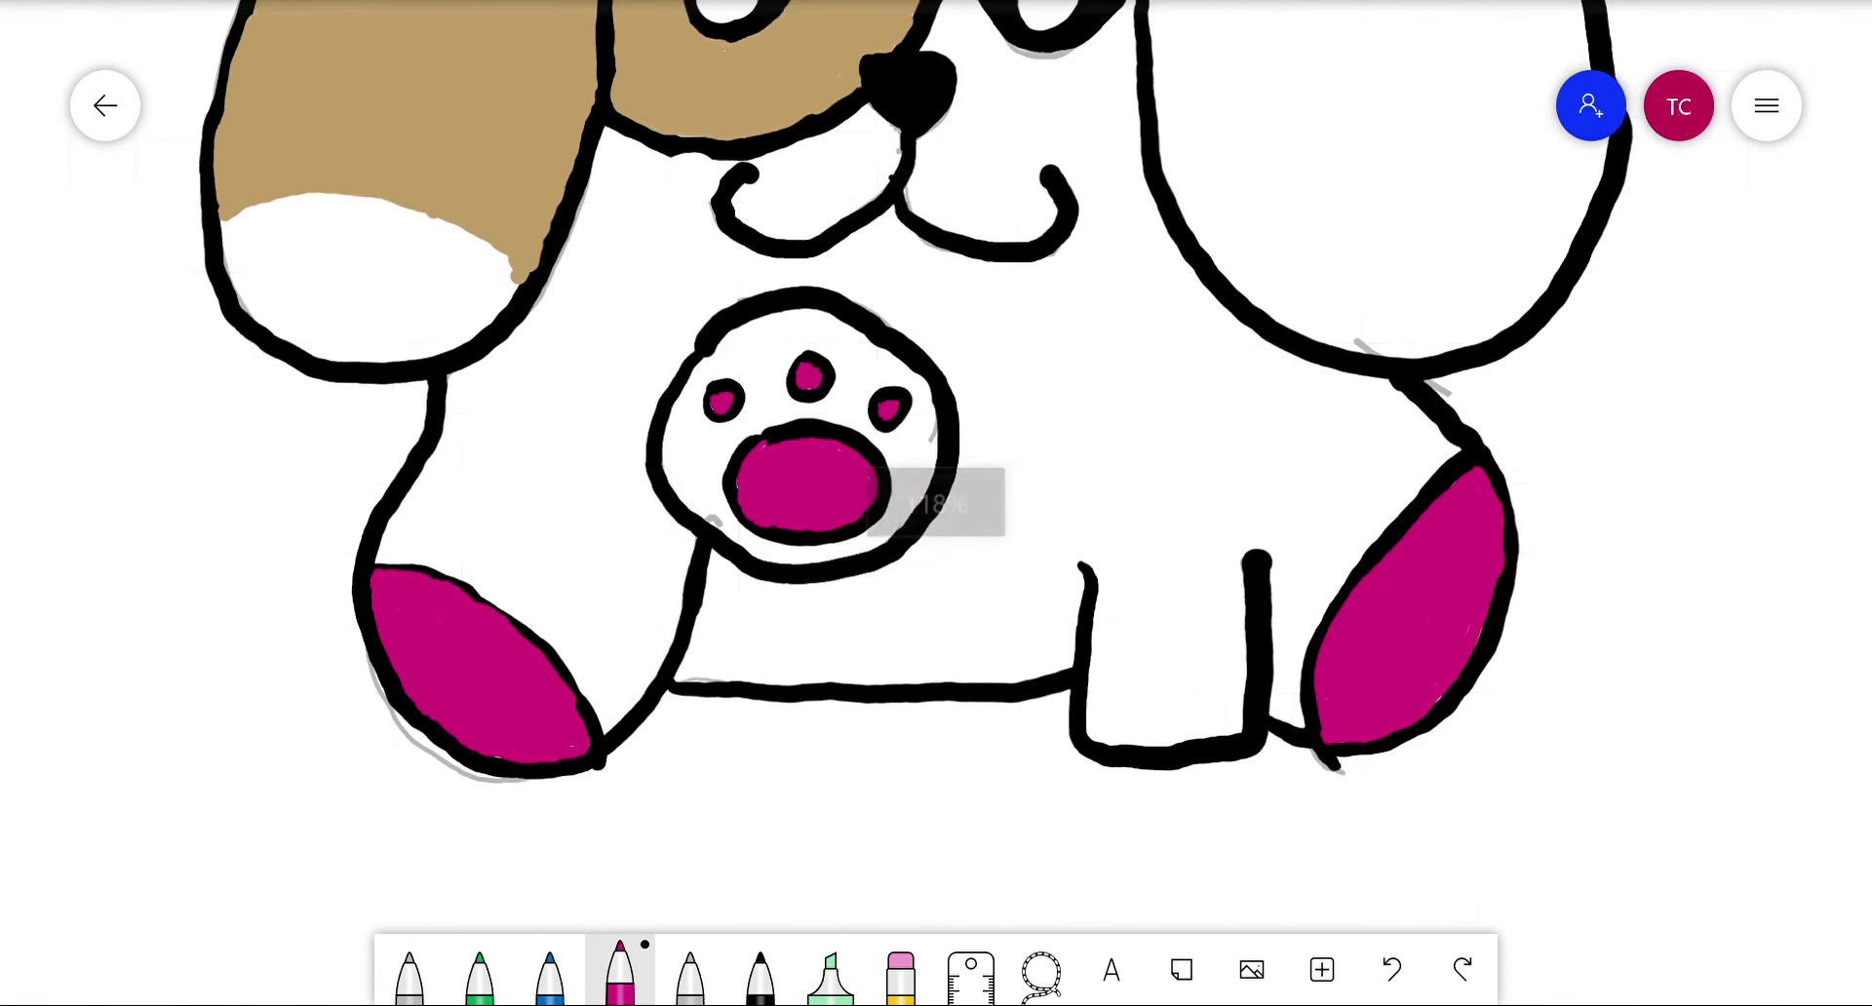
# Step: Outline the left ear's white tip in orange with the second-thickest tip and start coloring its middle
pyautogui.scroll(-5, 936, 503)
pyautogui.scroll(4, 936, 503)
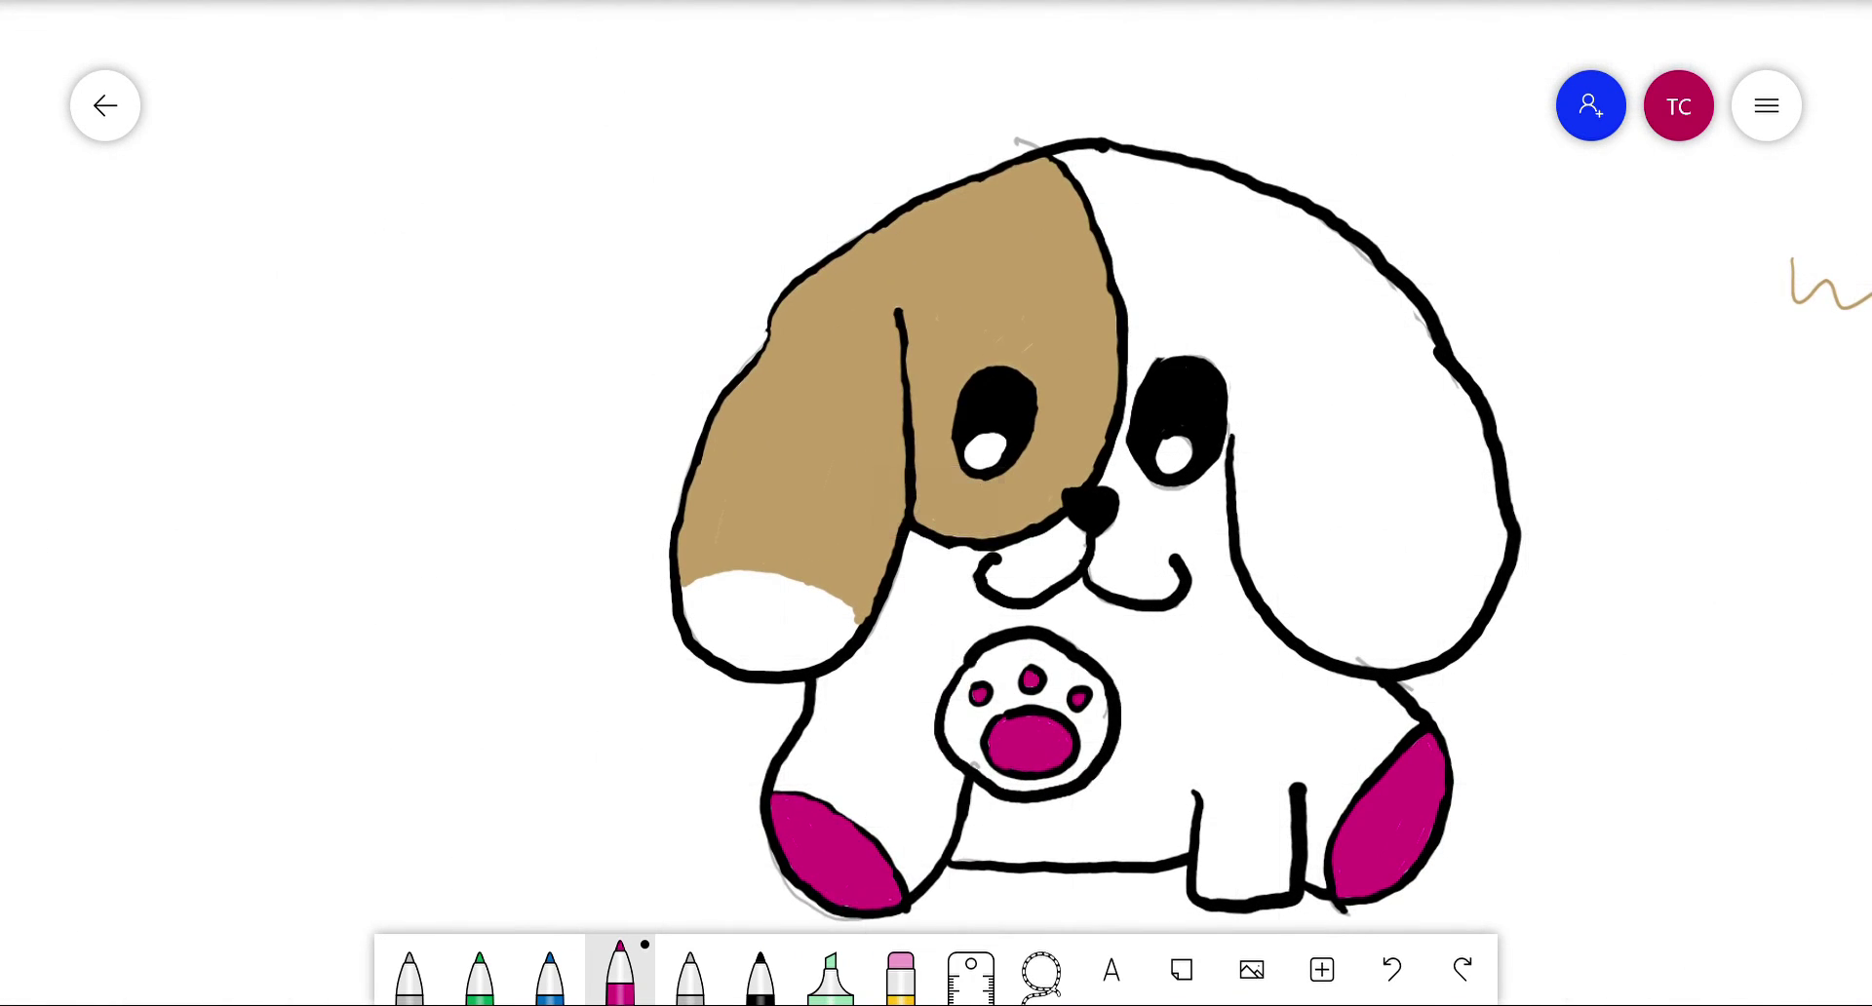
pyautogui.click(620, 971)
pyautogui.click(830, 686)
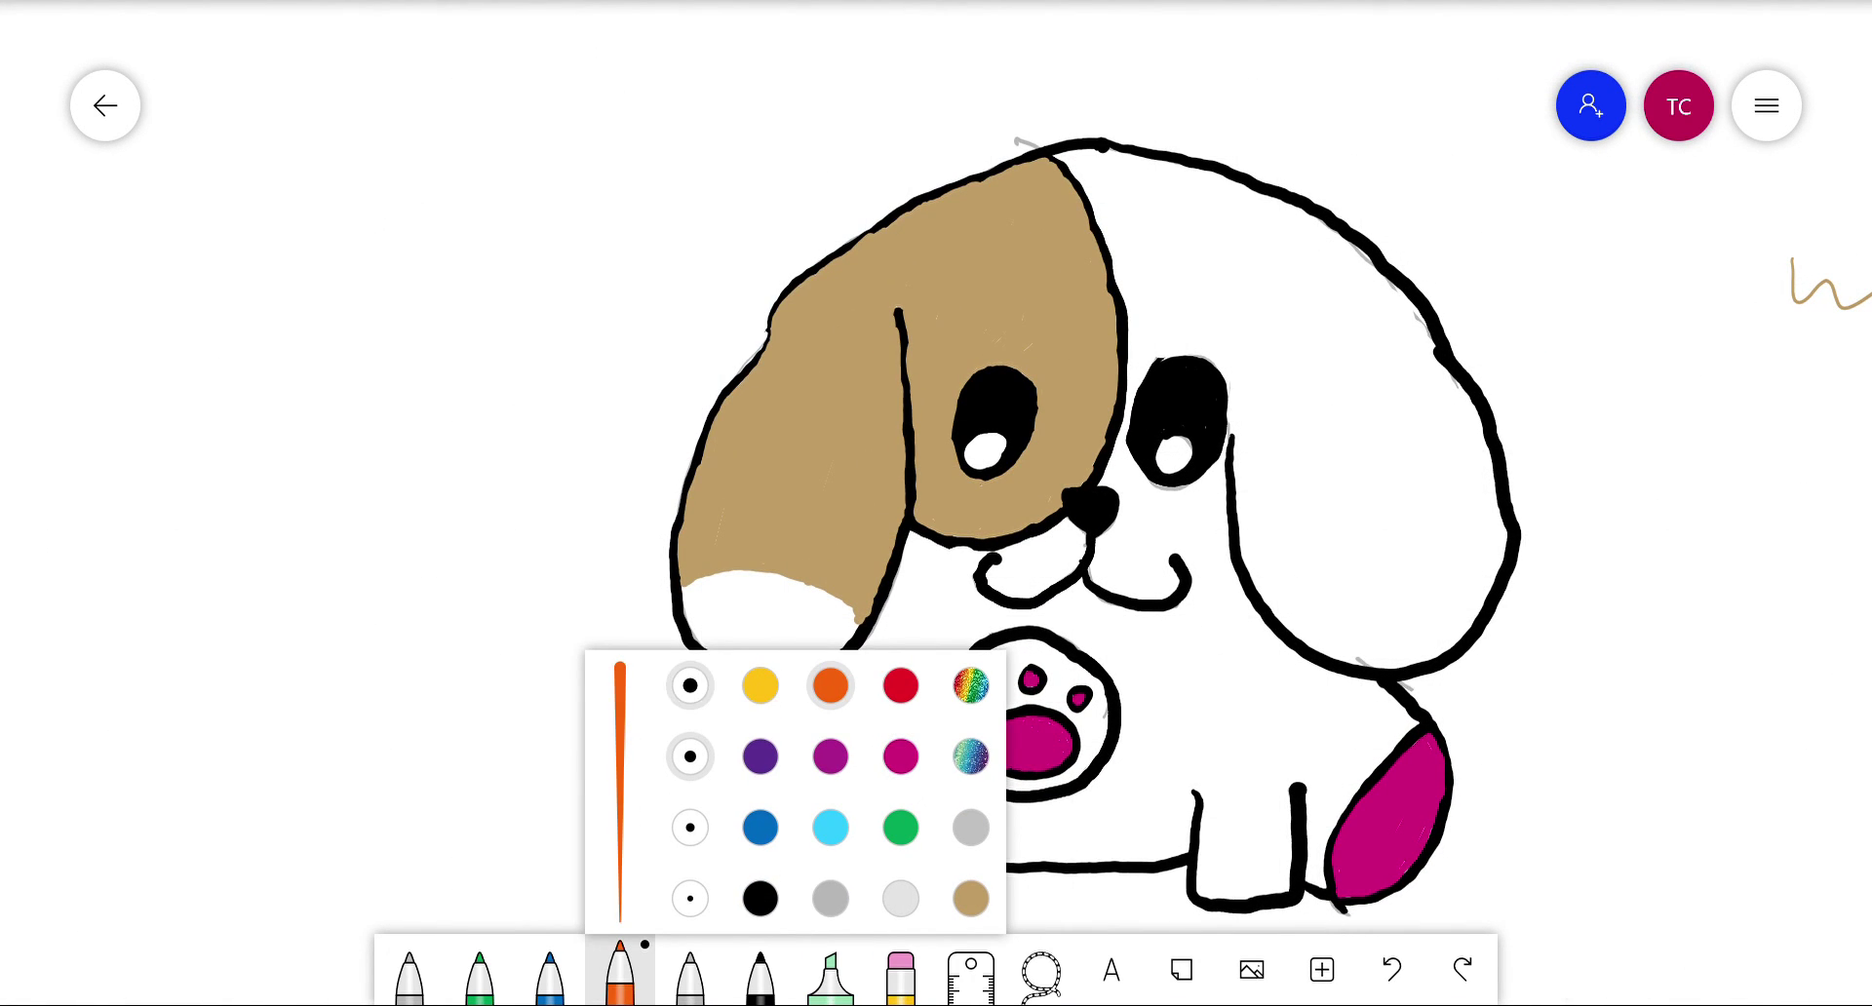
pyautogui.click(690, 686)
pyautogui.click(689, 757)
pyautogui.scroll(5, 773, 650)
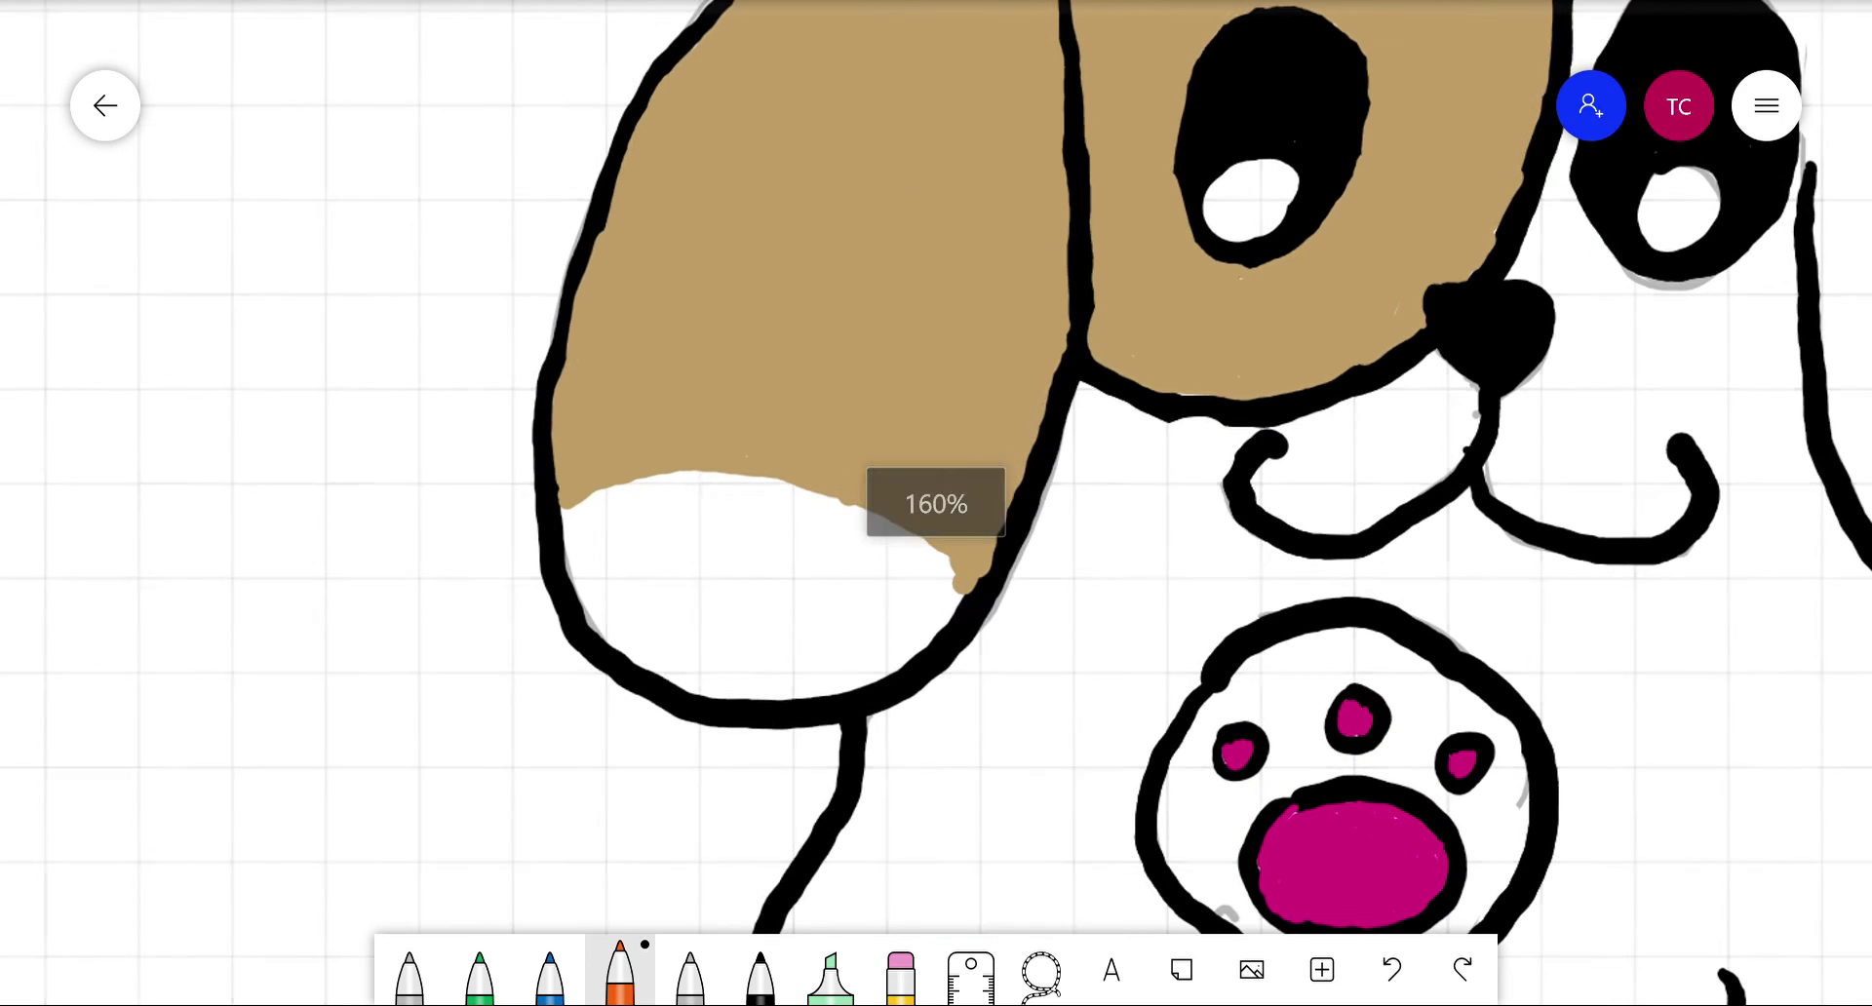
pyautogui.moveTo(707, 496)
pyautogui.mouseDown()
pyautogui.moveTo(720, 636)
pyautogui.moveTo(680, 632)
pyautogui.mouseUp()
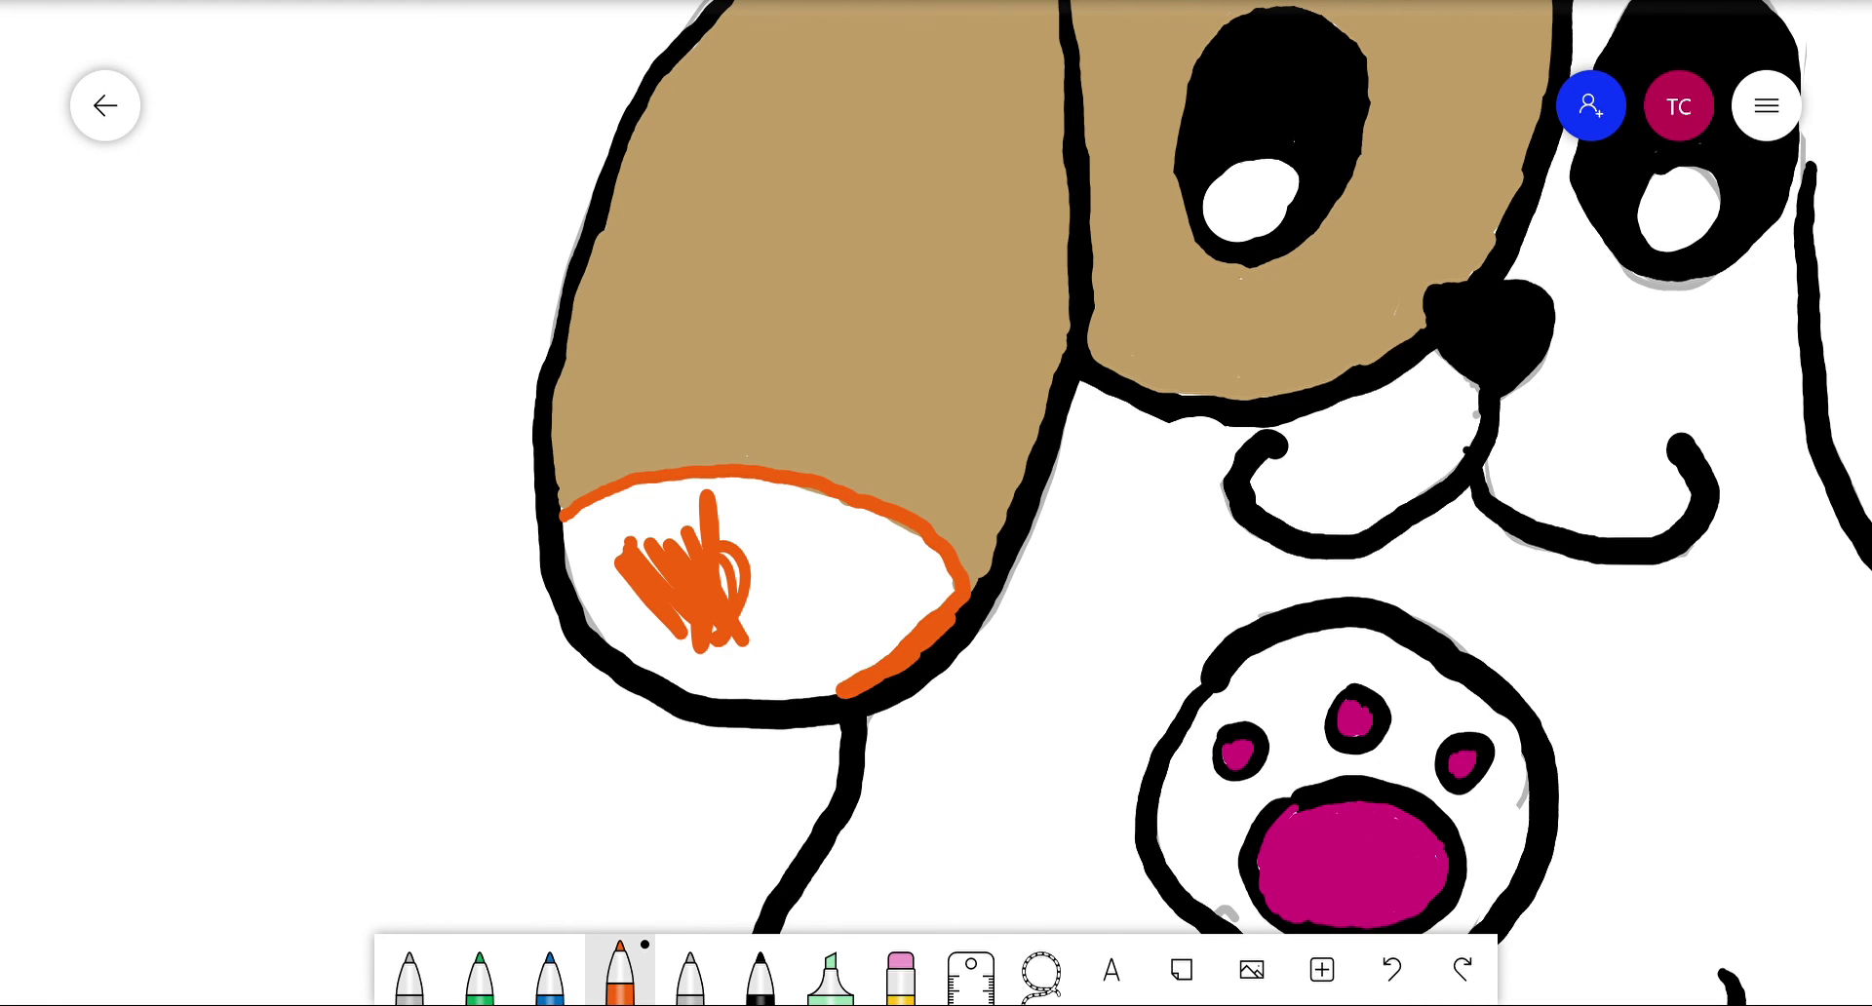
pyautogui.moveTo(629, 659); pyautogui.dragTo(558, 519)
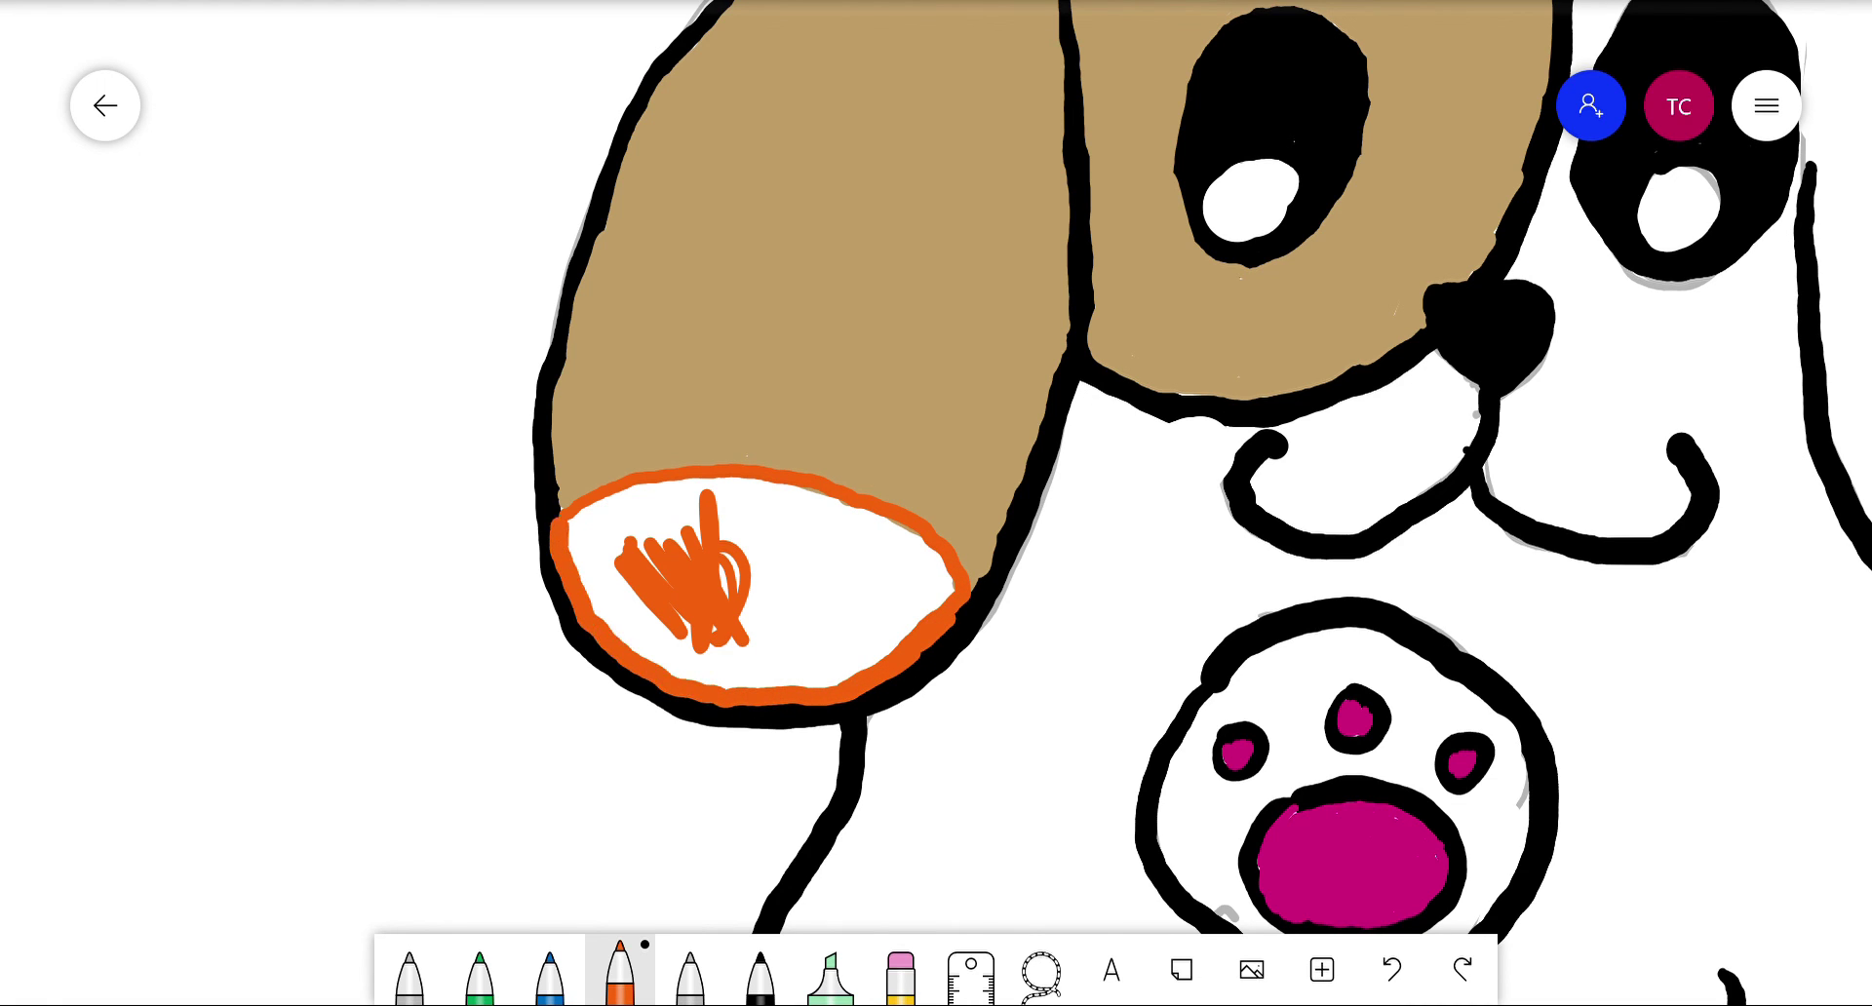
pyautogui.moveTo(707, 502)
pyautogui.mouseDown()
pyautogui.moveTo(834, 537)
pyautogui.moveTo(722, 668)
pyautogui.moveTo(756, 683)
pyautogui.mouseUp()
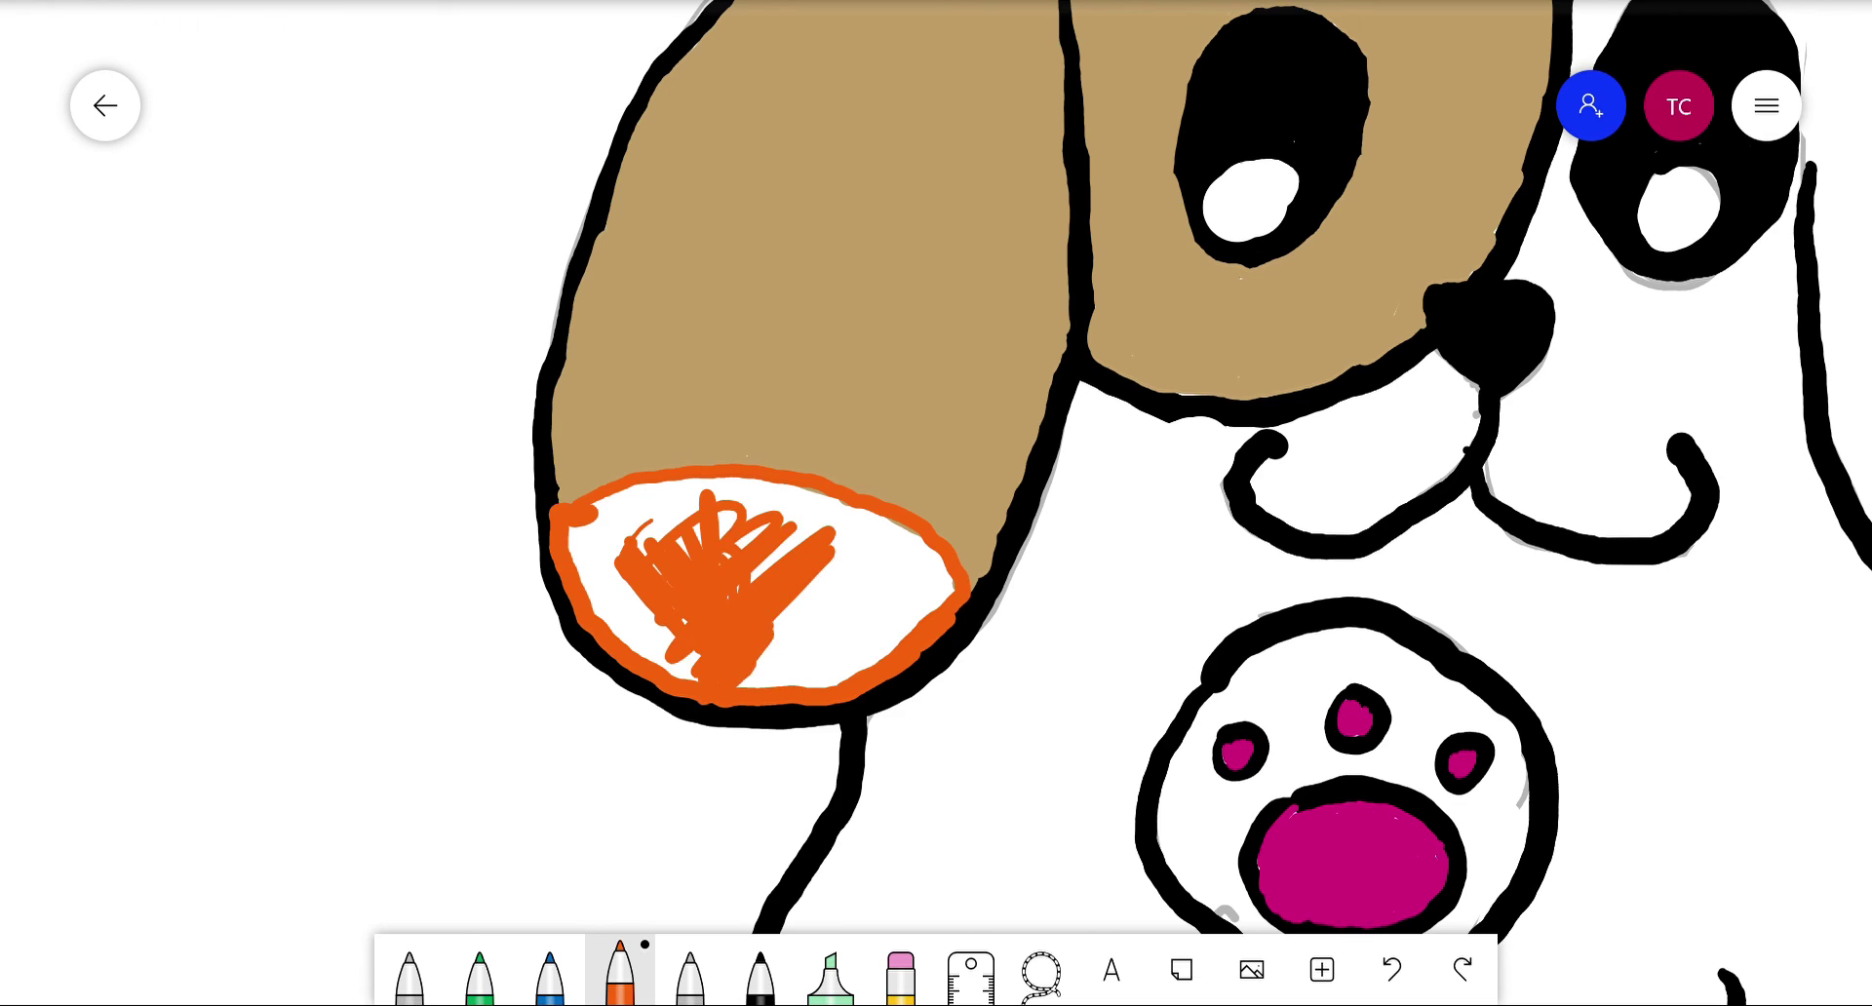
# Step: Fill the rest of the left ear's tip with orange using the thickest pen tip
pyautogui.click(620, 971)
pyautogui.click(691, 685)
pyautogui.moveTo(645, 546)
pyautogui.mouseDown()
pyautogui.moveTo(634, 634)
pyautogui.moveTo(682, 668)
pyautogui.mouseUp()
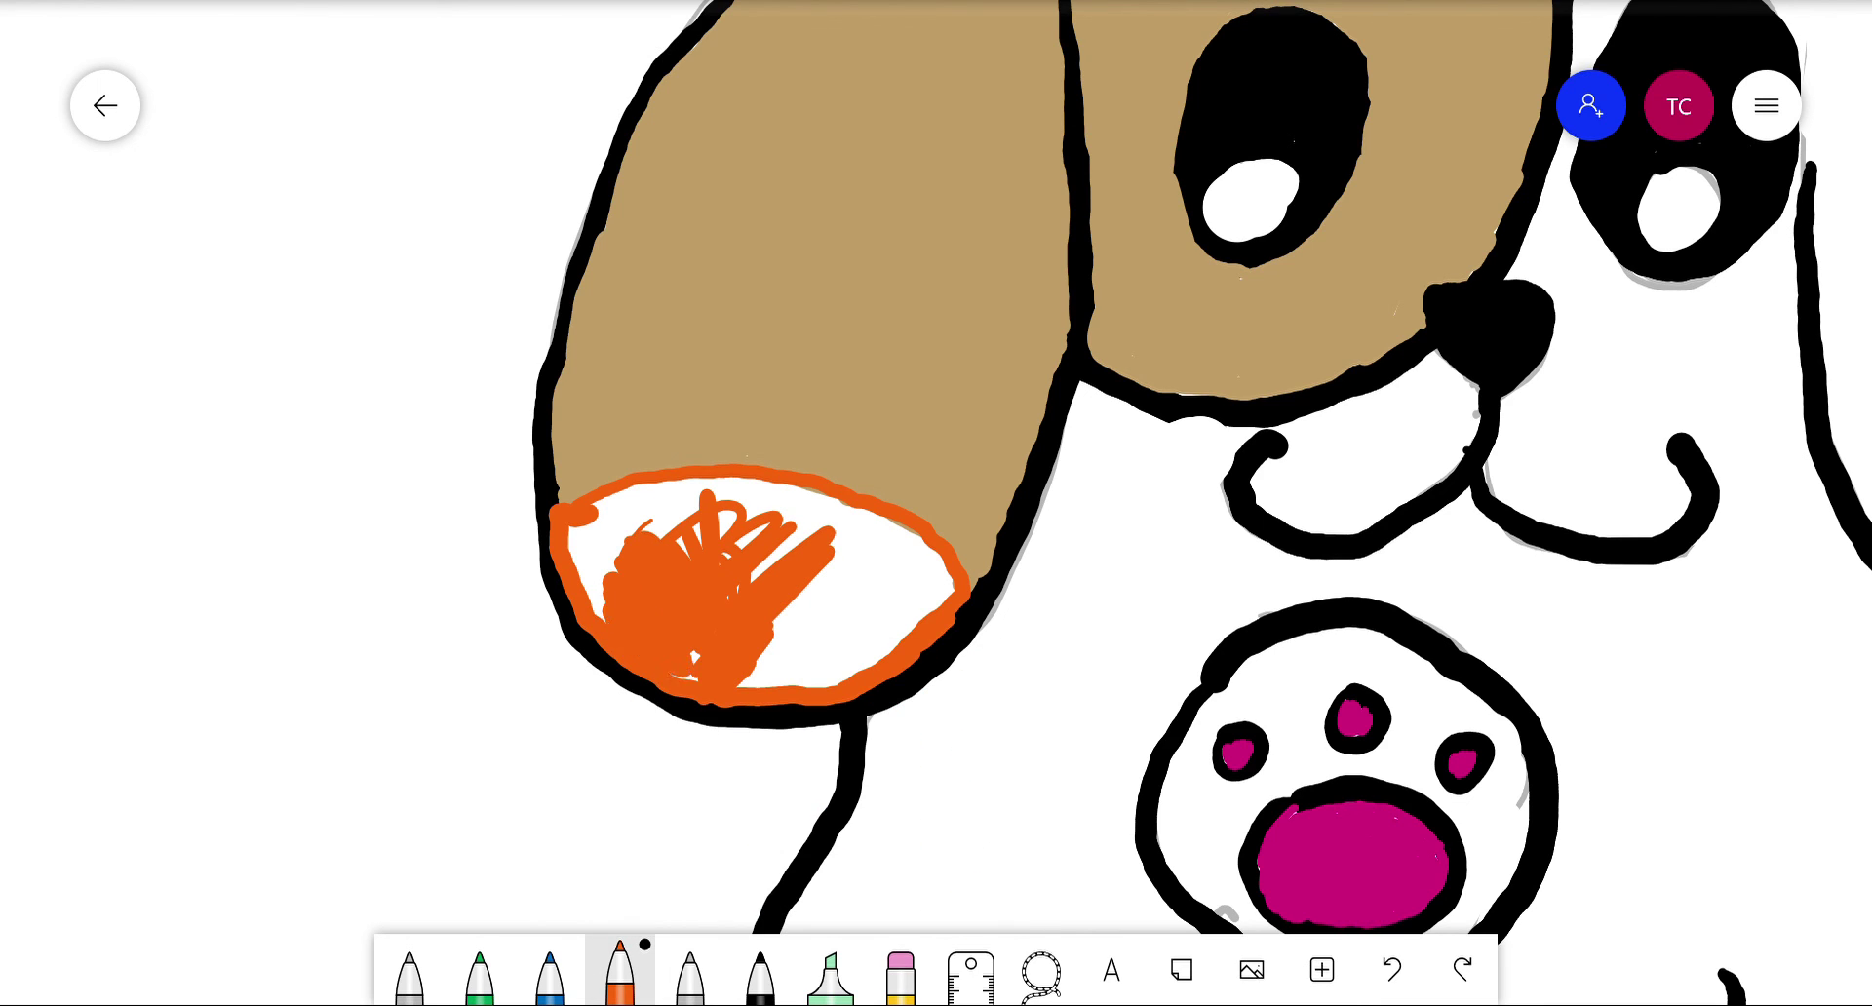
pyautogui.moveTo(585, 610)
pyautogui.mouseDown()
pyautogui.moveTo(597, 532)
pyautogui.moveTo(654, 492)
pyautogui.moveTo(726, 521)
pyautogui.moveTo(780, 624)
pyautogui.moveTo(741, 683)
pyautogui.moveTo(834, 644)
pyautogui.moveTo(944, 558)
pyautogui.moveTo(834, 585)
pyautogui.moveTo(775, 532)
pyautogui.moveTo(785, 517)
pyautogui.mouseUp()
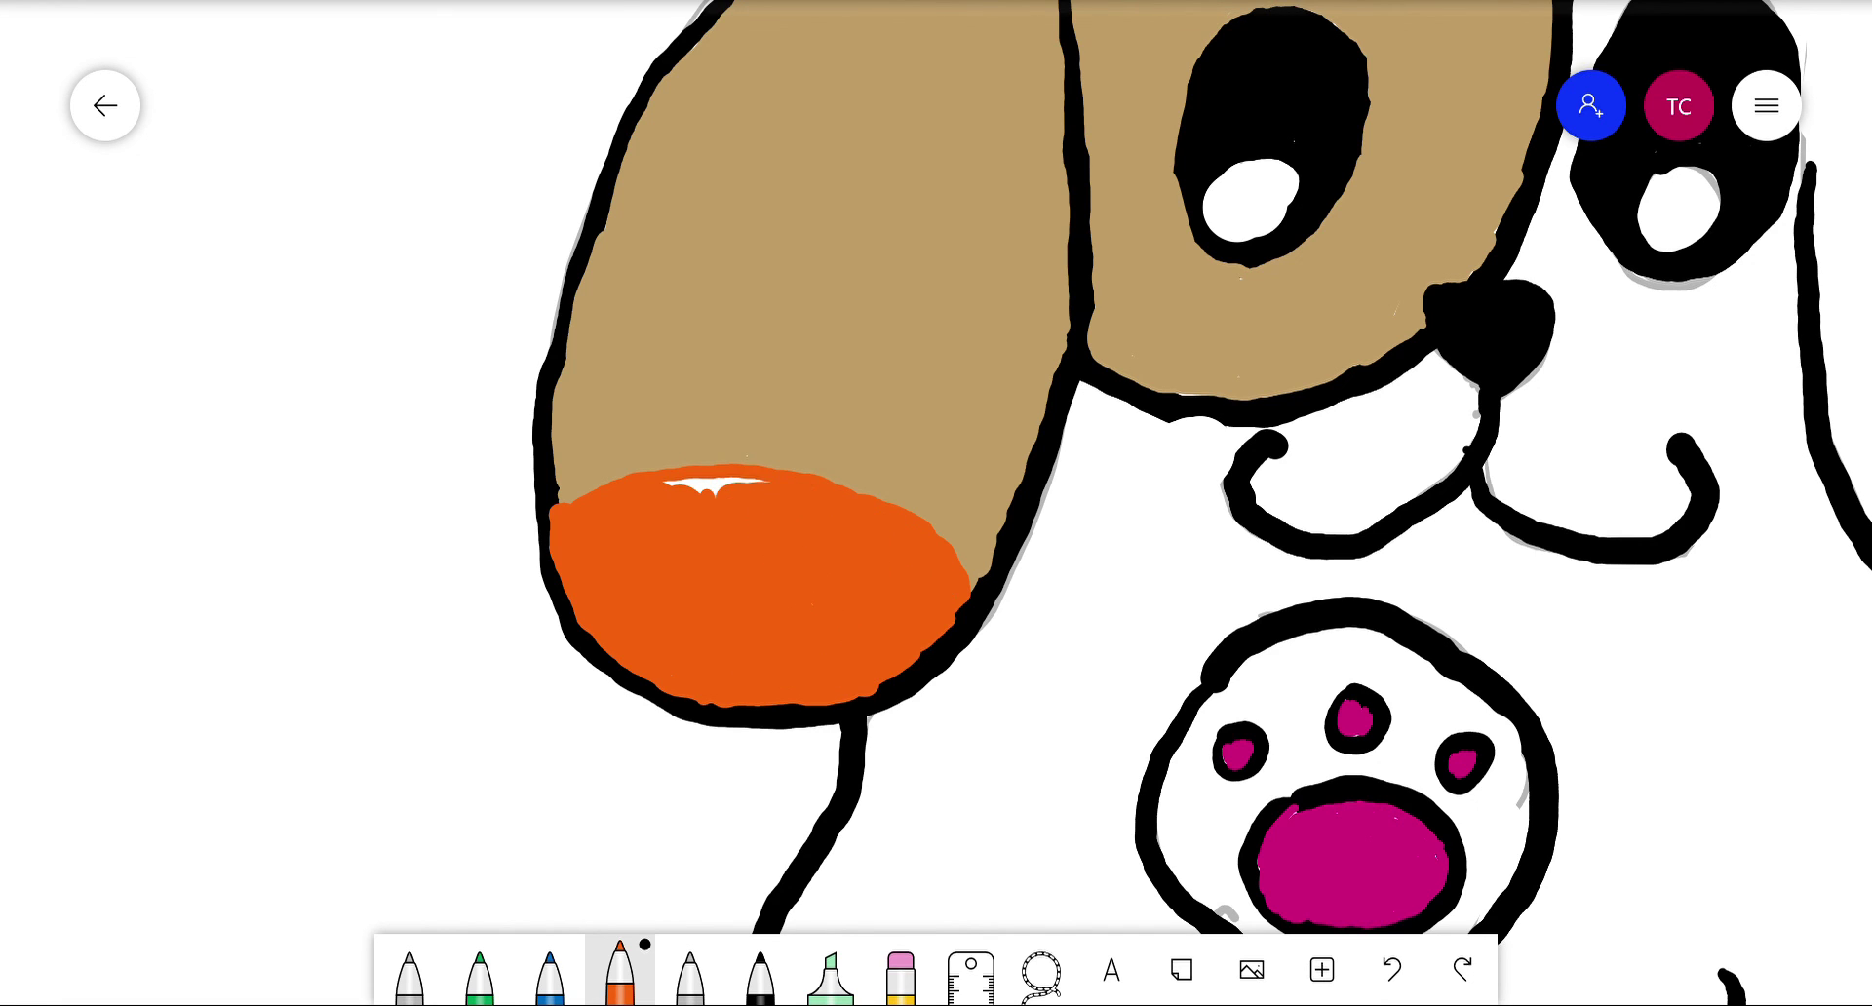
# Step: Erase the tan test squiggle on the blank canvas beside the puppy's head
pyautogui.scroll(-5, 936, 504)
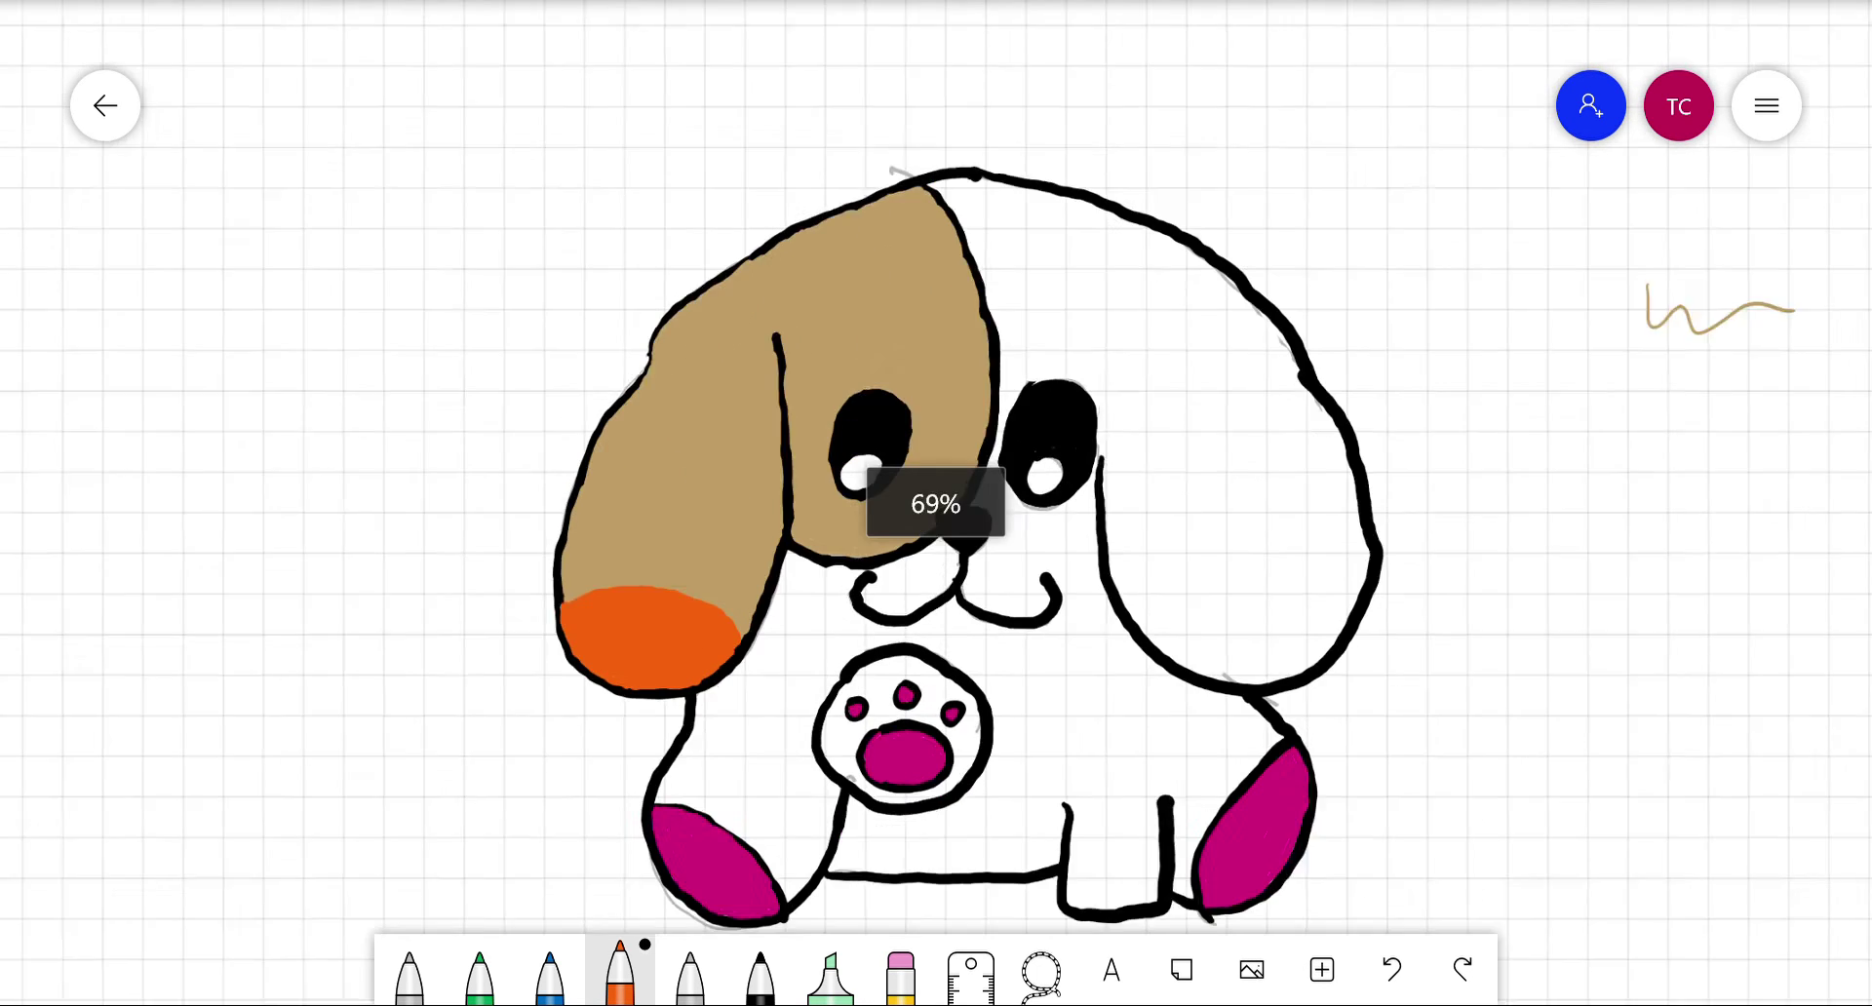
pyautogui.click(900, 970)
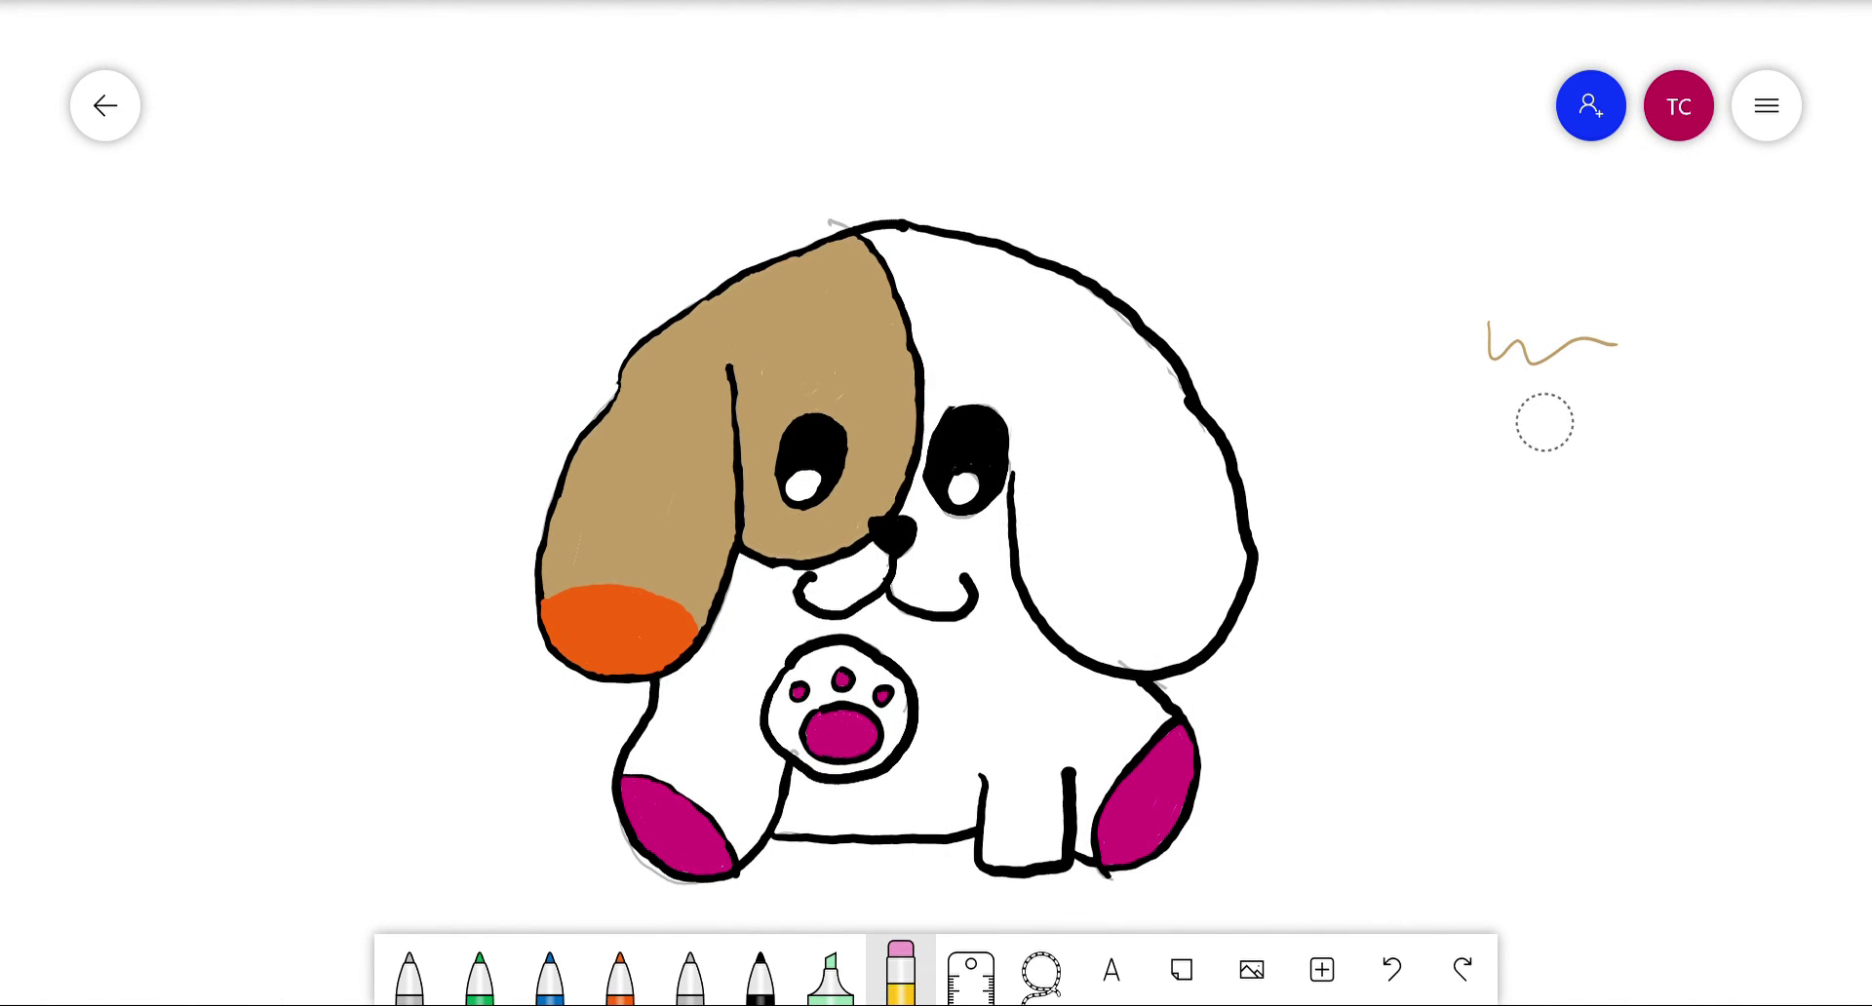